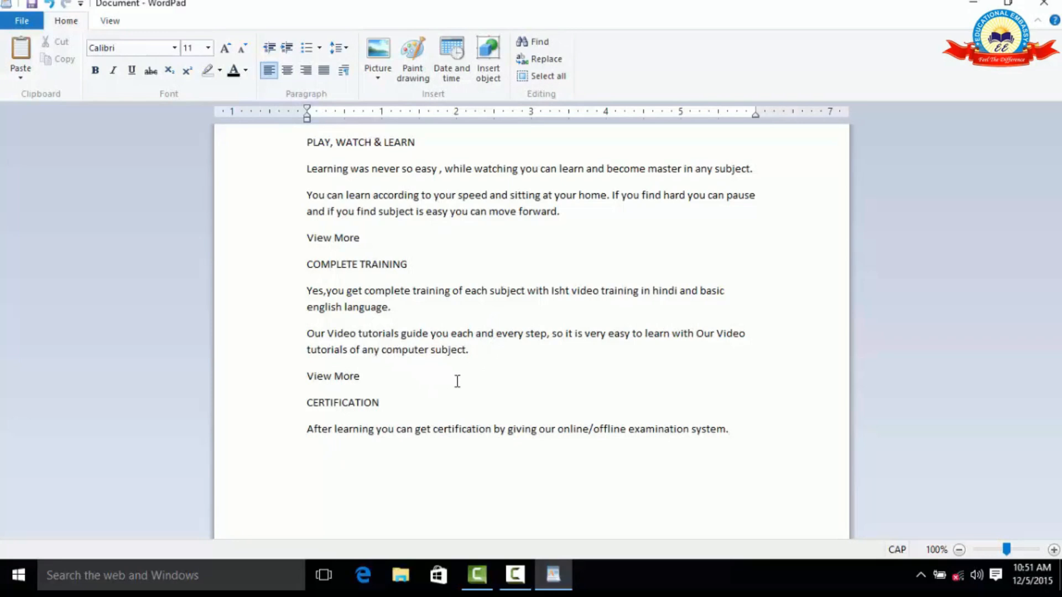
{"action": "triple_click", "coordinate": [474, 351]}
{"action": "left_click", "coordinate": [310, 261], "text": "shift"}
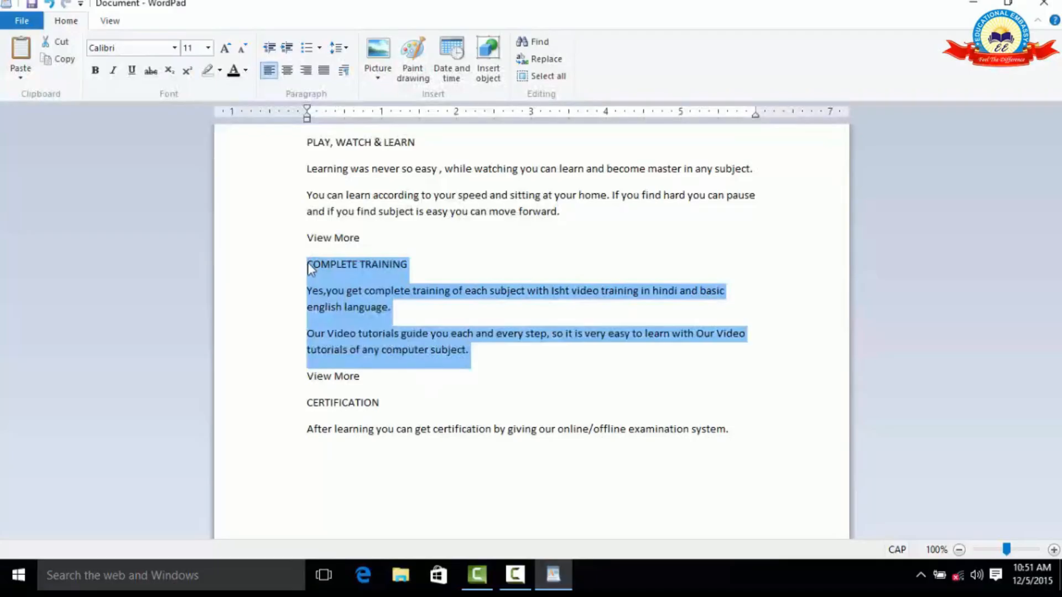
{"action": "left_click", "coordinate": [485, 352]}
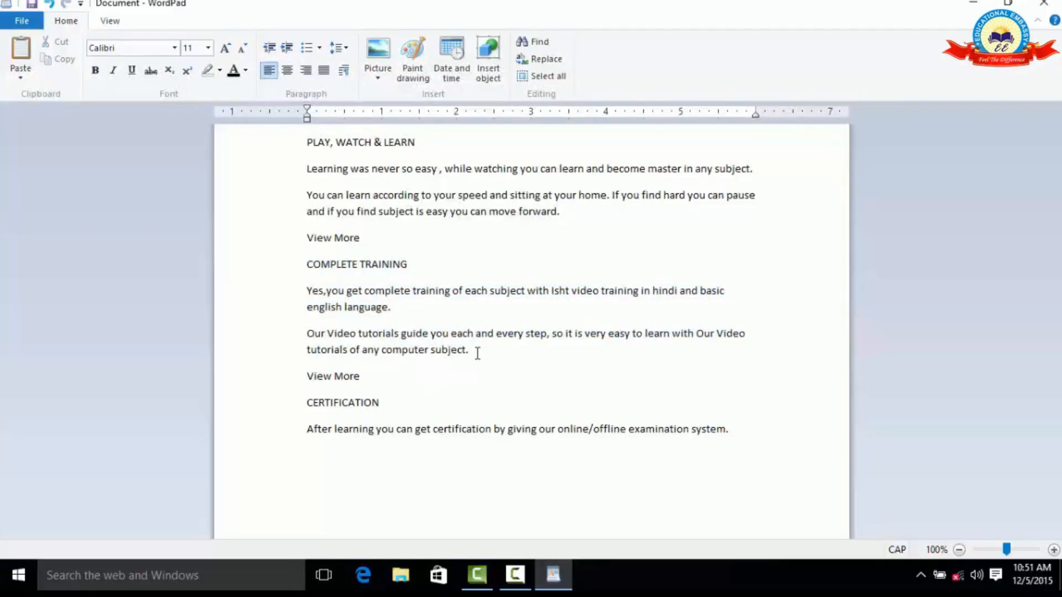
Format the text from the first "View More" through the end of the Complete Training section as Britannic Bold, size 18.
{"action": "left_click_drag", "start_coordinate": [473, 352], "coordinate": [303, 239]}
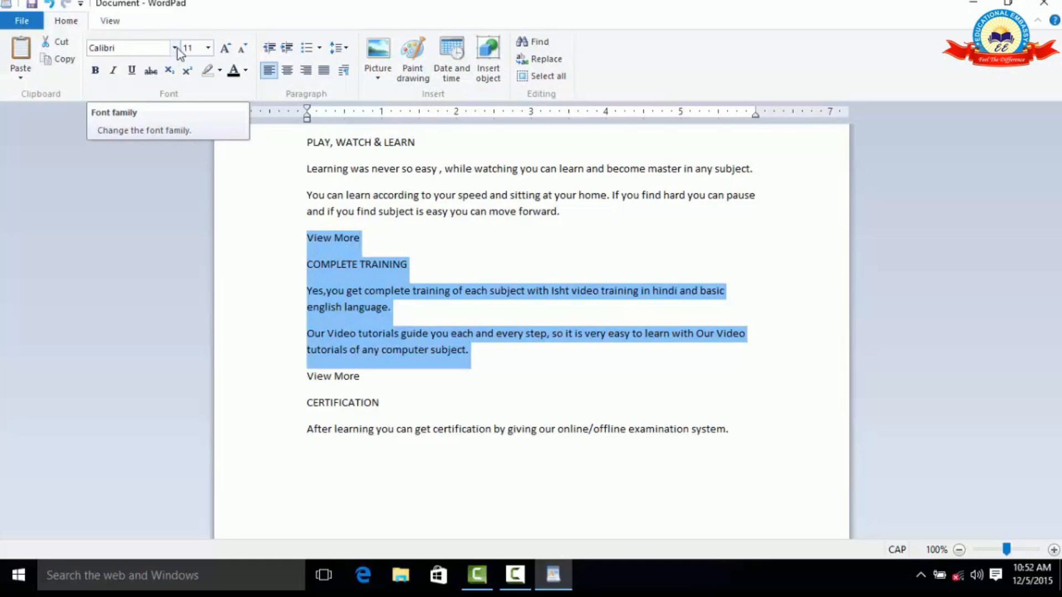
{"action": "left_click", "coordinate": [175, 50]}
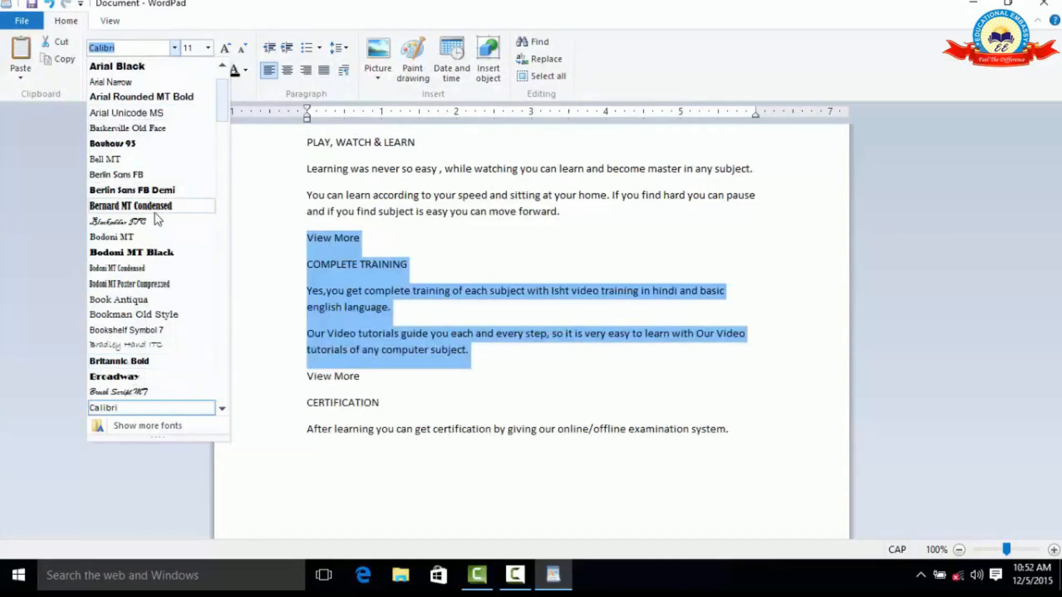
{"action": "left_click", "coordinate": [116, 363]}
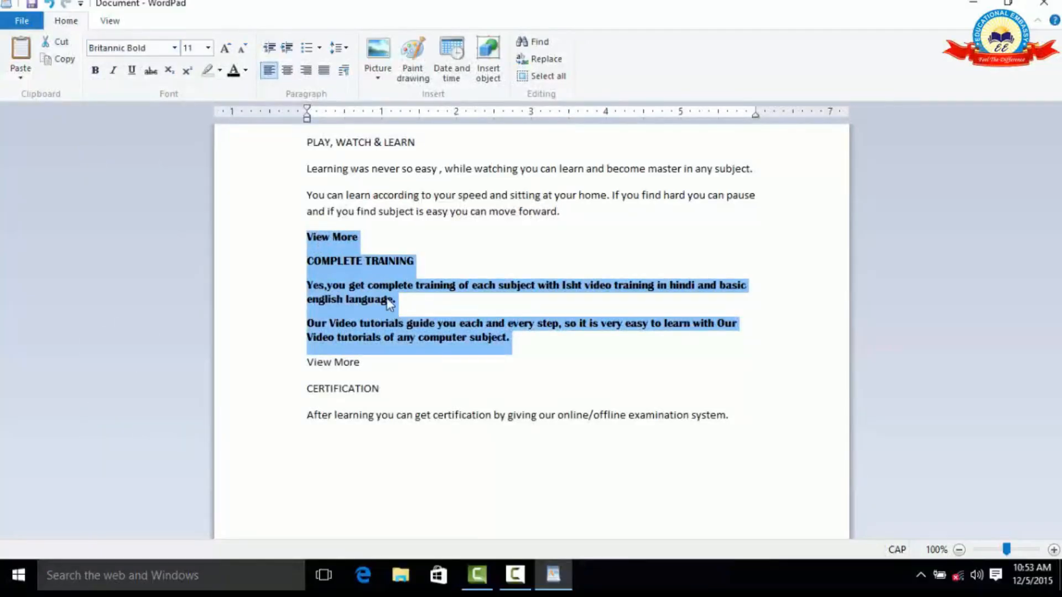
{"action": "left_click", "coordinate": [208, 48]}
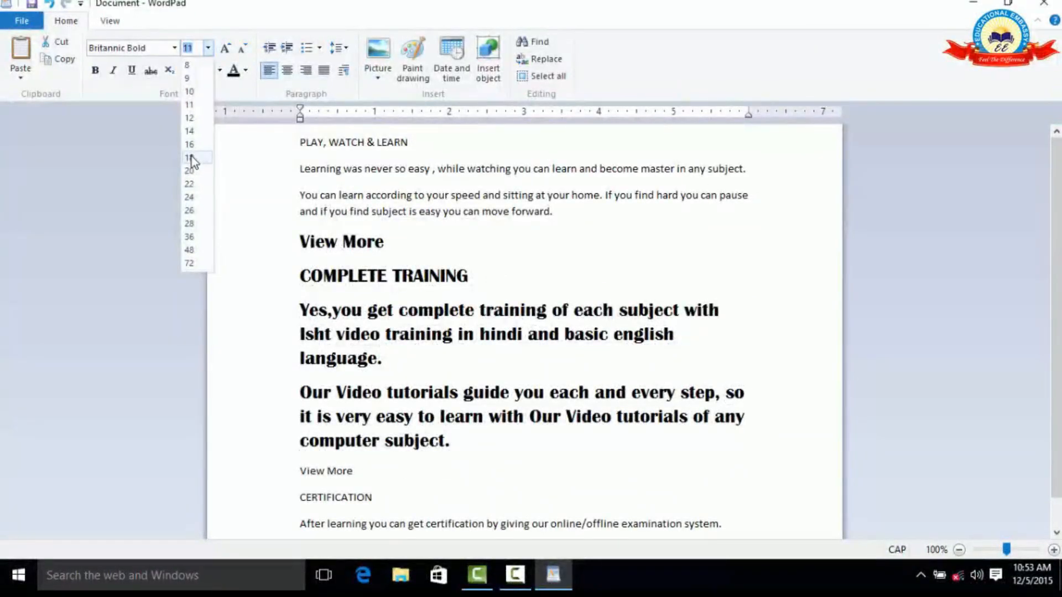
{"action": "left_click", "coordinate": [191, 157]}
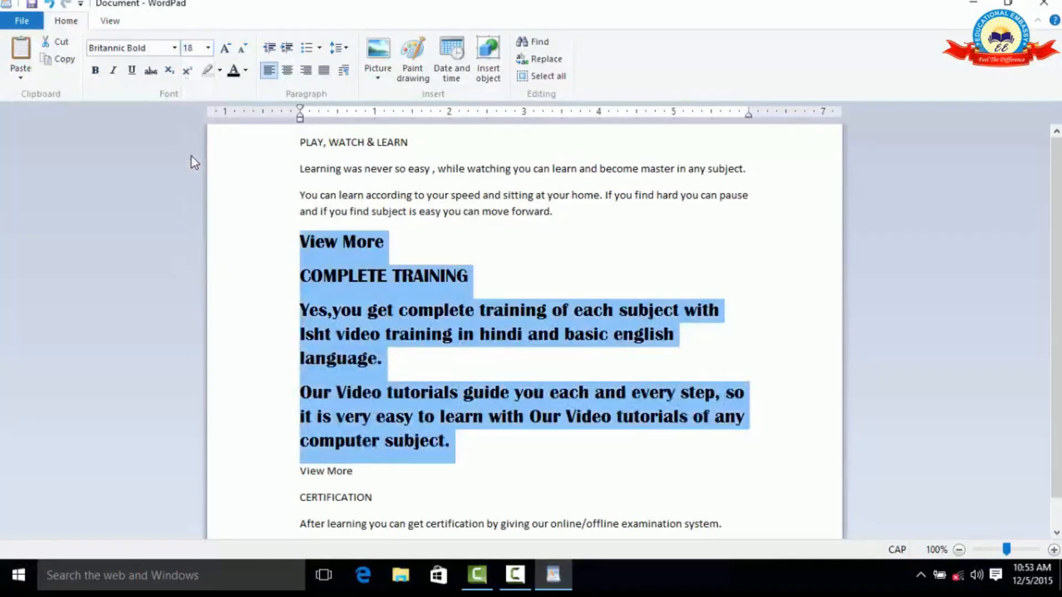
Grow the selected Complete Training text stepwise to font size 28.
{"action": "left_click", "coordinate": [224, 52]}
{"action": "left_click", "coordinate": [224, 52]}
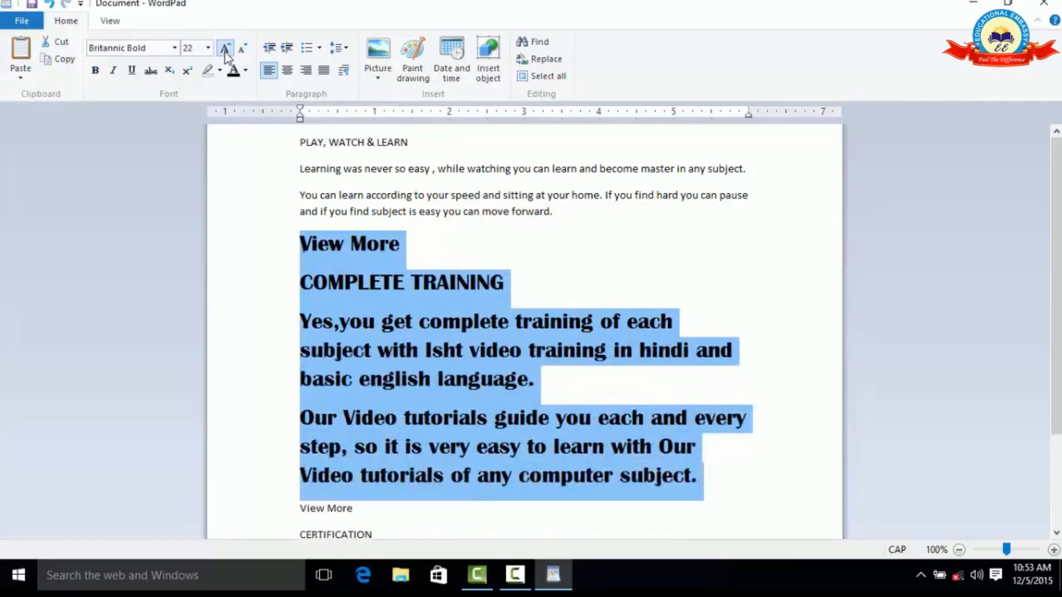
{"action": "left_click", "coordinate": [224, 52]}
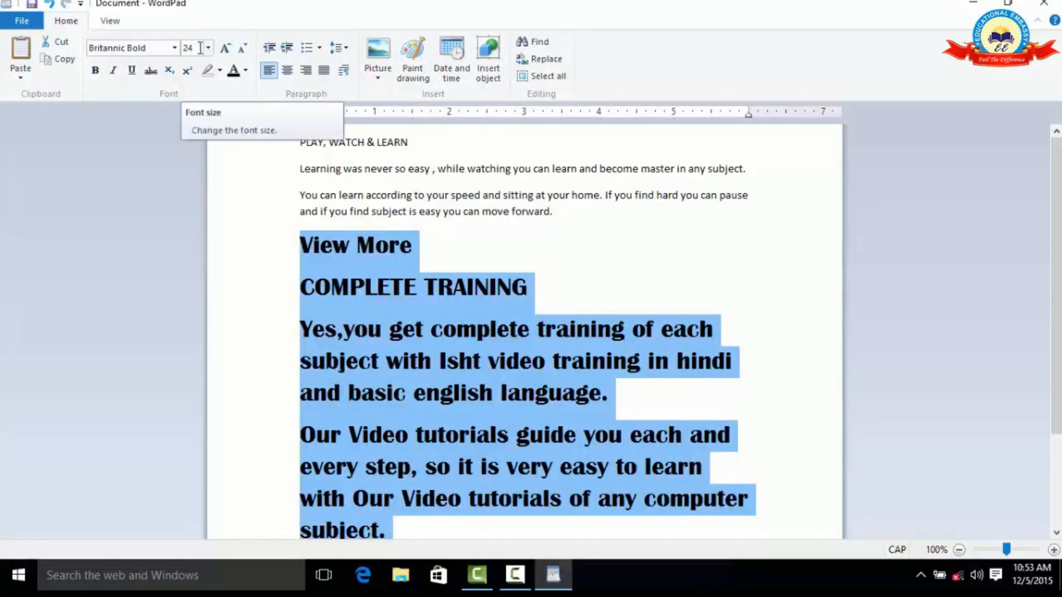
{"action": "left_click", "coordinate": [224, 52]}
{"action": "left_click", "coordinate": [224, 50]}
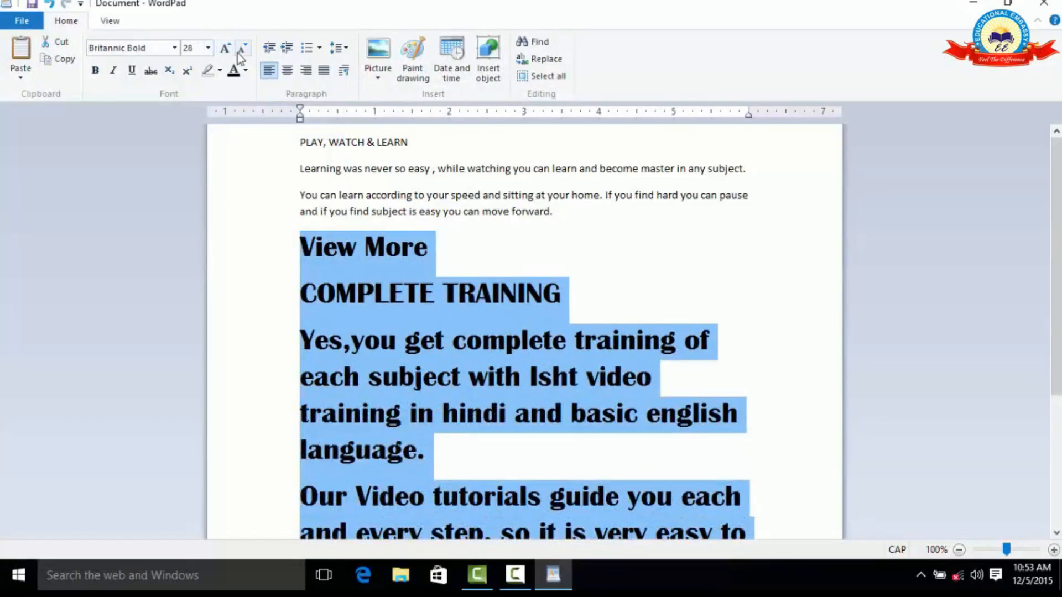
Shrink the selected Complete Training text stepwise to font size 16.
{"action": "left_click", "coordinate": [240, 52]}
{"action": "left_click", "coordinate": [240, 52]}
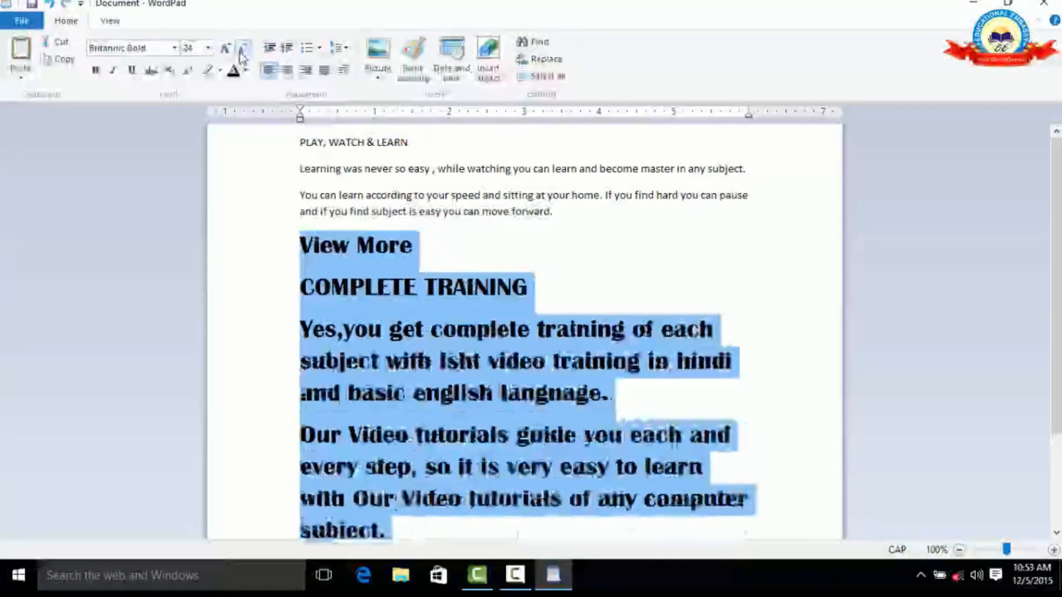
{"action": "left_click", "coordinate": [240, 52]}
{"action": "left_click", "coordinate": [240, 52]}
{"action": "left_click", "coordinate": [240, 52]}
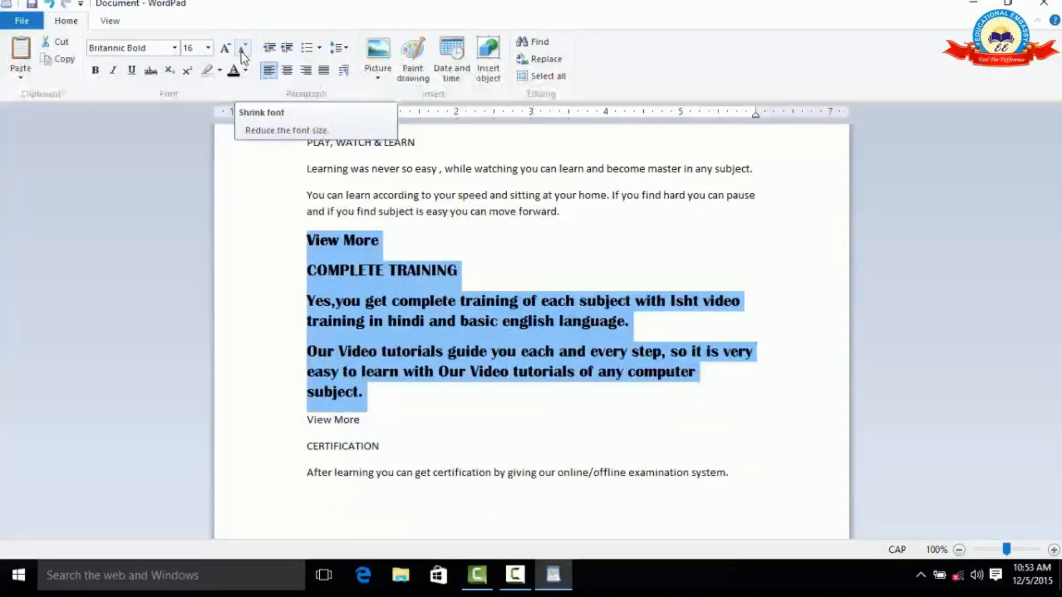
Try bold on the selected Complete Training text and remove it again.
{"action": "left_click", "coordinate": [95, 71]}
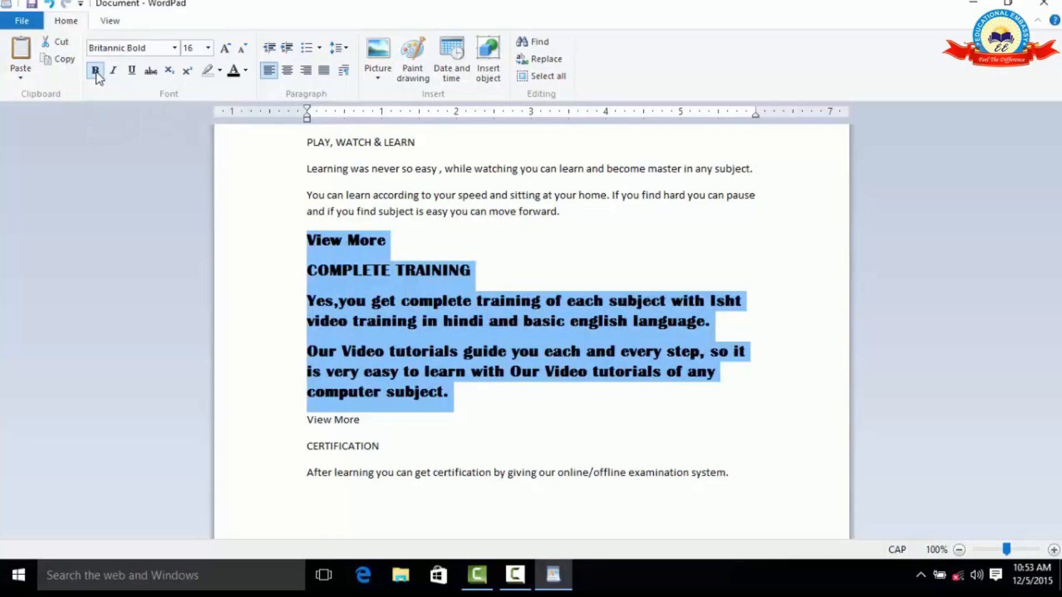
{"action": "left_click", "coordinate": [97, 74]}
{"action": "left_click", "coordinate": [96, 72]}
{"action": "left_click", "coordinate": [96, 72]}
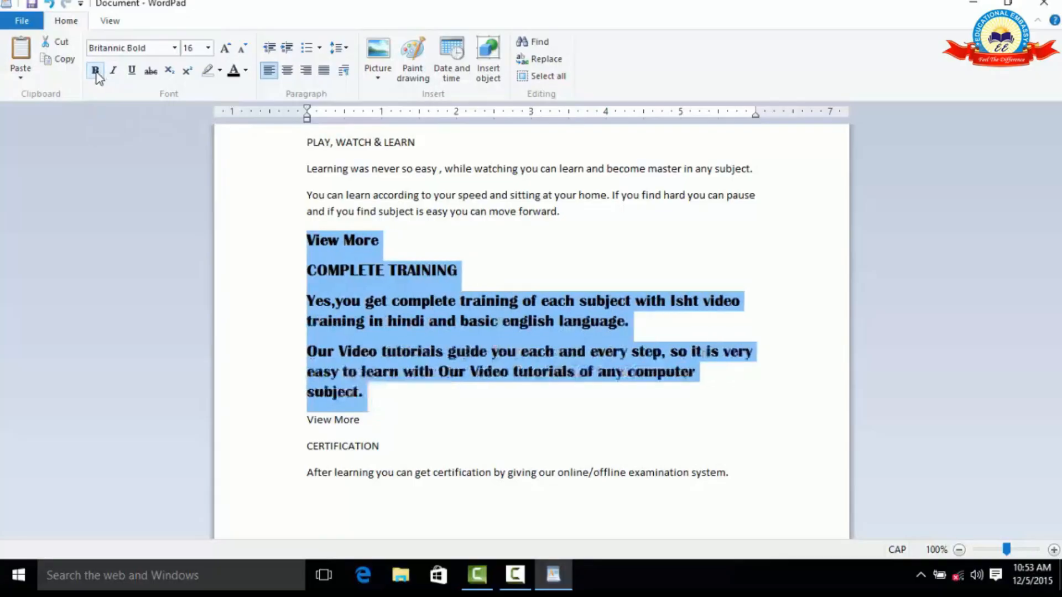
Try italic and underline on the selected Complete Training text, removing each one again.
{"action": "left_click", "coordinate": [113, 72]}
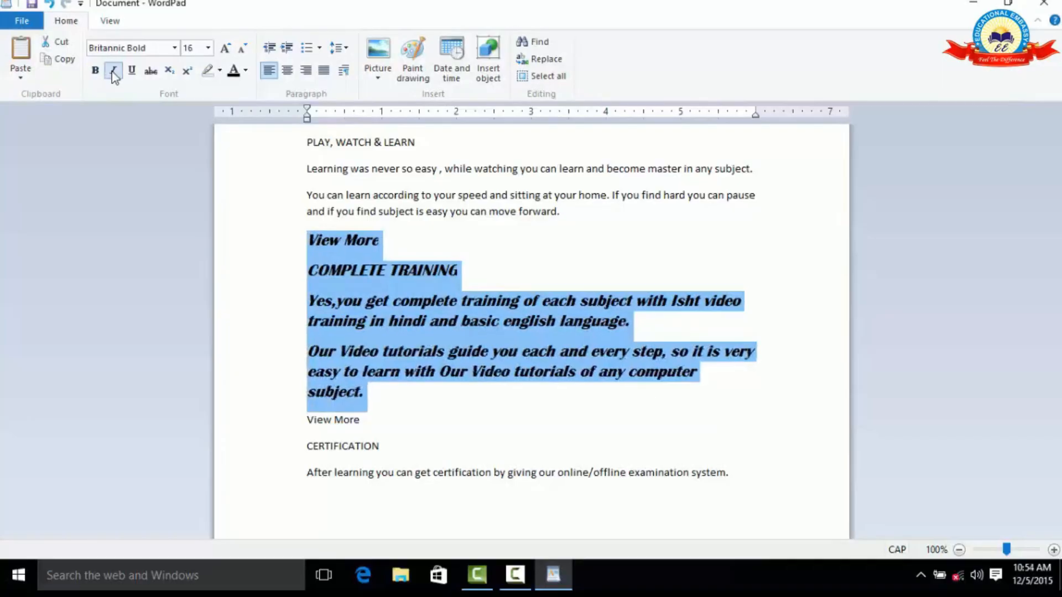
{"action": "left_click", "coordinate": [114, 72]}
{"action": "left_click", "coordinate": [132, 71]}
{"action": "left_click", "coordinate": [133, 72]}
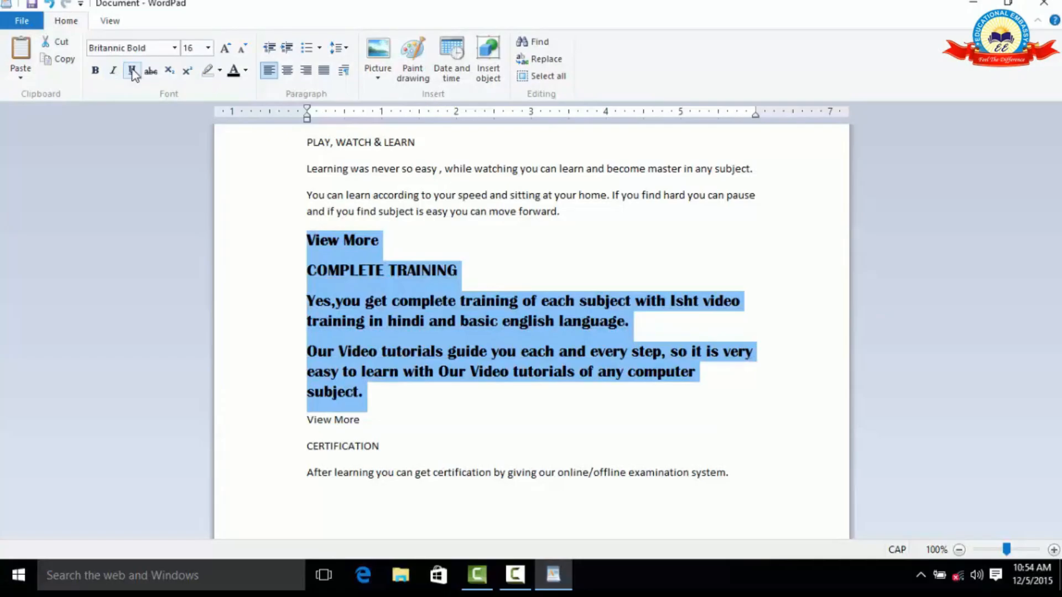
Try strikethrough and bold on the selected Complete Training text, removing each one again.
{"action": "left_click", "coordinate": [151, 71]}
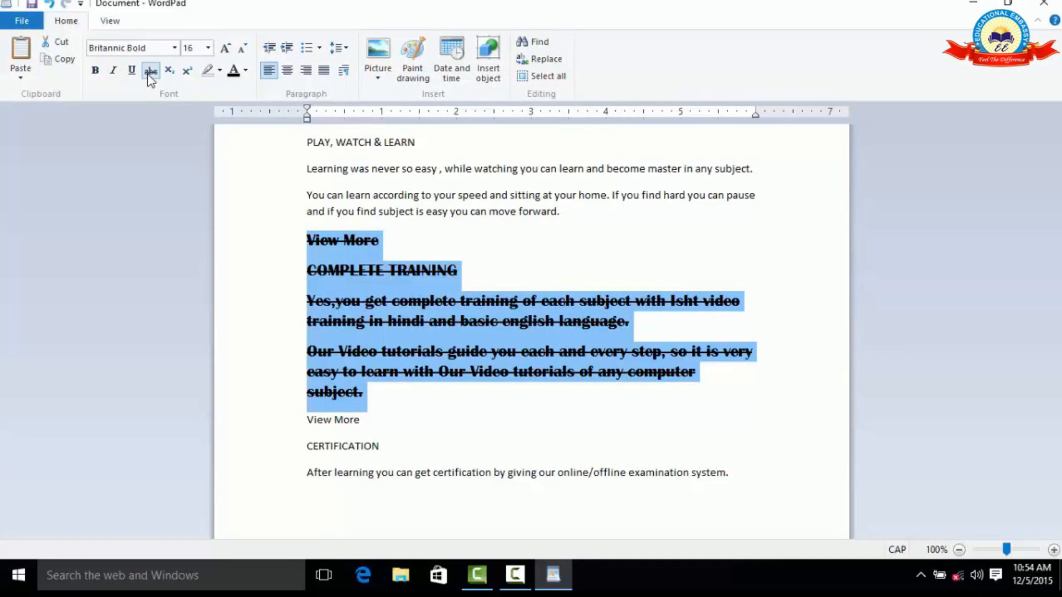
{"action": "left_click", "coordinate": [151, 72]}
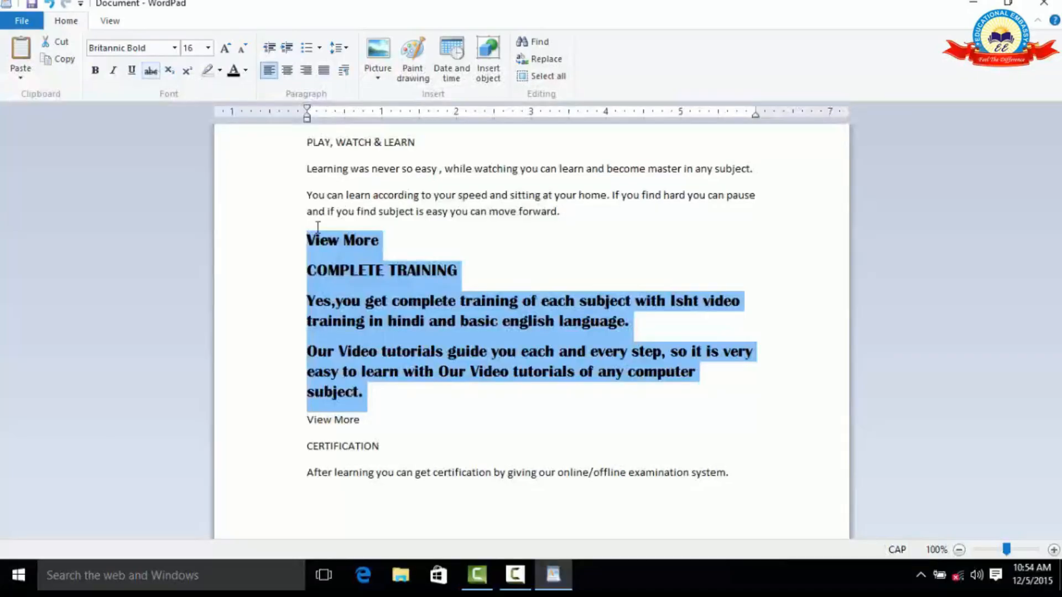
{"action": "left_click", "coordinate": [99, 75]}
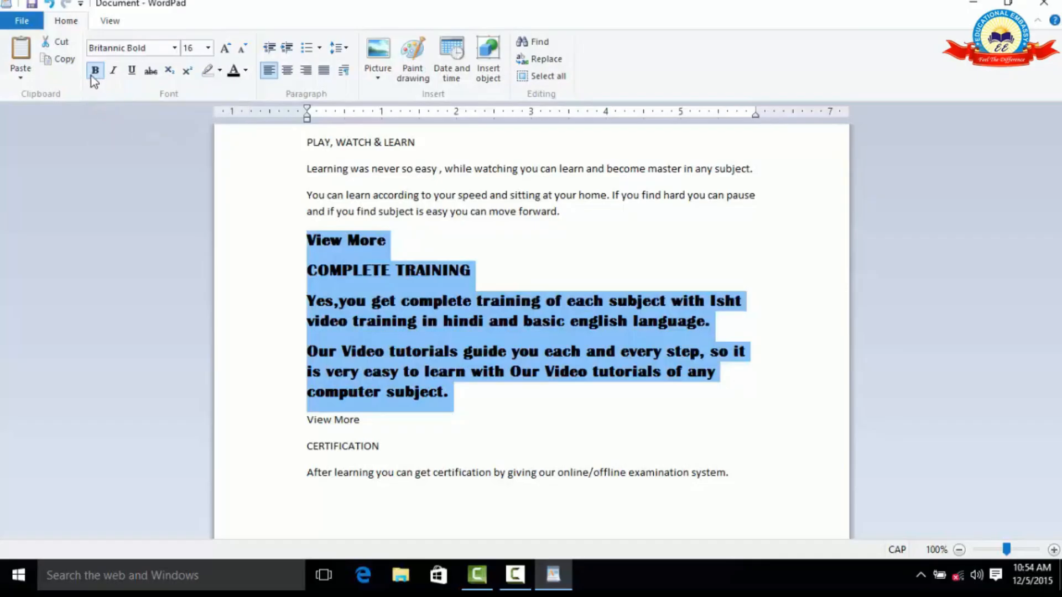
{"action": "left_click", "coordinate": [94, 72]}
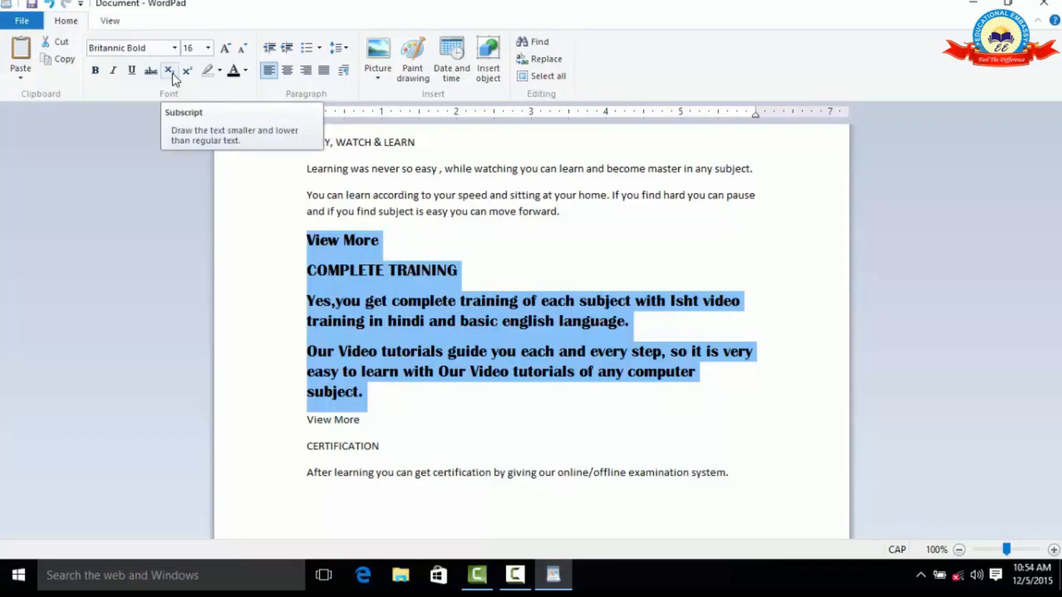
Add a new line reading "LOG10" below the certification paragraph at the end of the document.
{"action": "left_click", "coordinate": [484, 441]}
{"action": "left_click", "coordinate": [756, 470]}
{"action": "key", "text": "Return"}
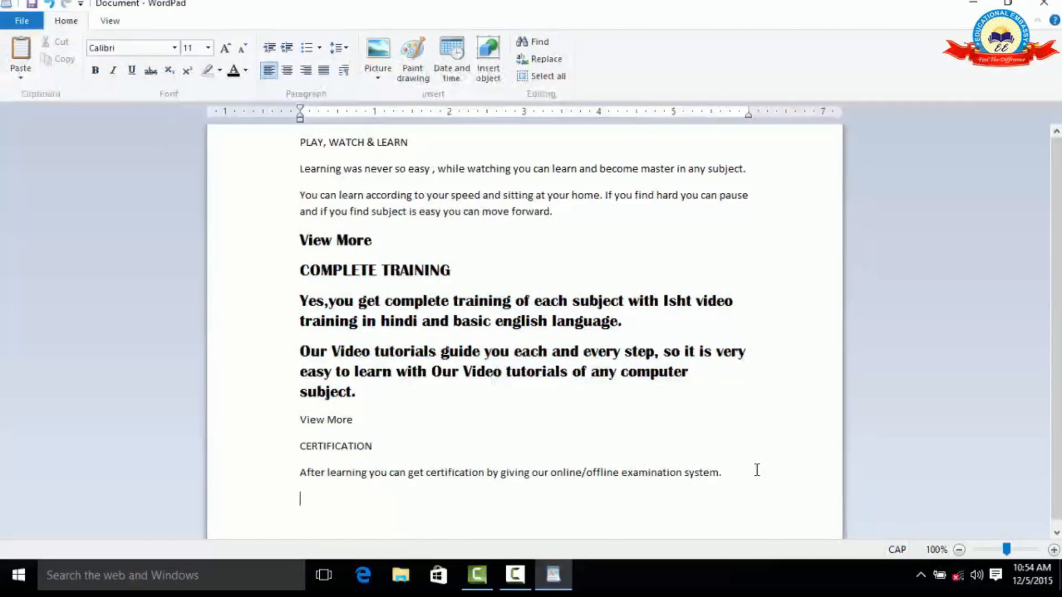
{"action": "type", "text": "LOG10"}
Format the 10 in "LOG10" as subscript.
{"action": "double_click", "coordinate": [330, 501]}
{"action": "left_click", "coordinate": [339, 500]}
{"action": "left_click", "coordinate": [321, 500], "text": "shift"}
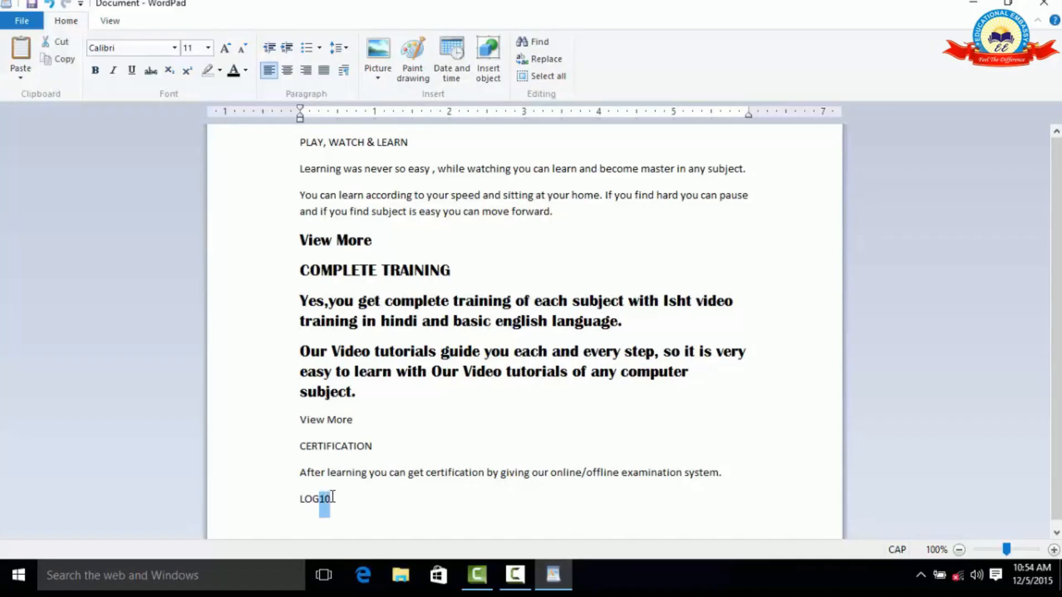
{"action": "left_click", "coordinate": [169, 72]}
{"action": "left_click", "coordinate": [338, 498]}
Remove the subscript formatting from the 10 in "LOG10".
{"action": "double_click", "coordinate": [325, 499]}
{"action": "left_click", "coordinate": [367, 496]}
{"action": "double_click", "coordinate": [327, 499]}
{"action": "left_click", "coordinate": [332, 500]}
{"action": "left_click_drag", "start_coordinate": [321, 500], "coordinate": [328, 500]}
{"action": "left_click", "coordinate": [165, 74]}
{"action": "left_click", "coordinate": [370, 501]}
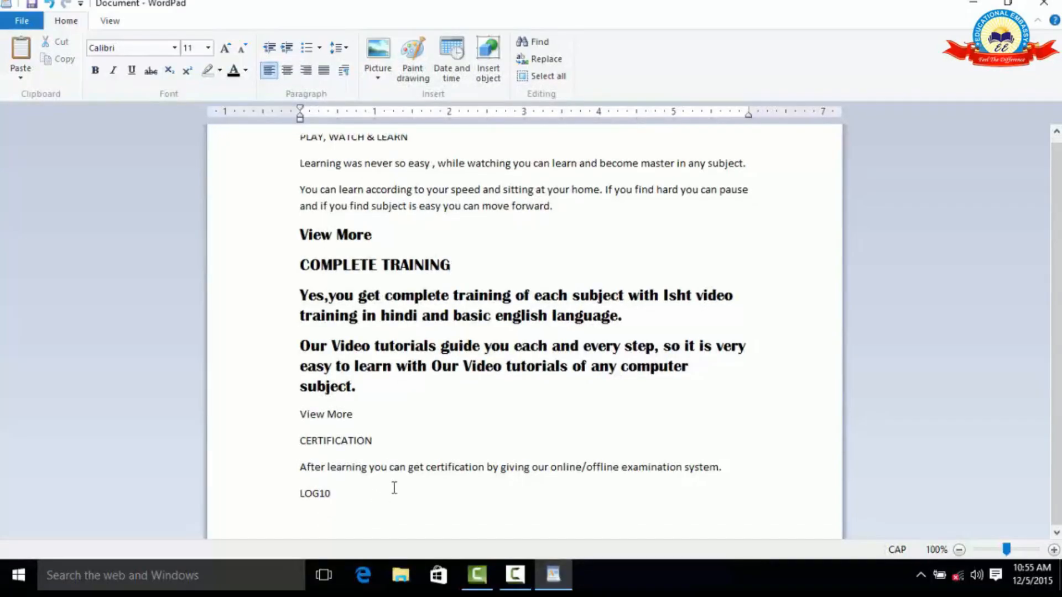
Add a new line reading "28" below the "LOG10" line.
{"action": "key", "text": "Return"}
{"action": "type", "text": "28"}
Format the 8 in "28" as superscript and return it to normal text.
{"action": "left_click_drag", "start_coordinate": [307, 518], "coordinate": [312, 520]}
{"action": "left_click", "coordinate": [188, 71]}
{"action": "scroll", "coordinate": [271, 318], "scroll_direction": "down", "scroll_amount": 1}
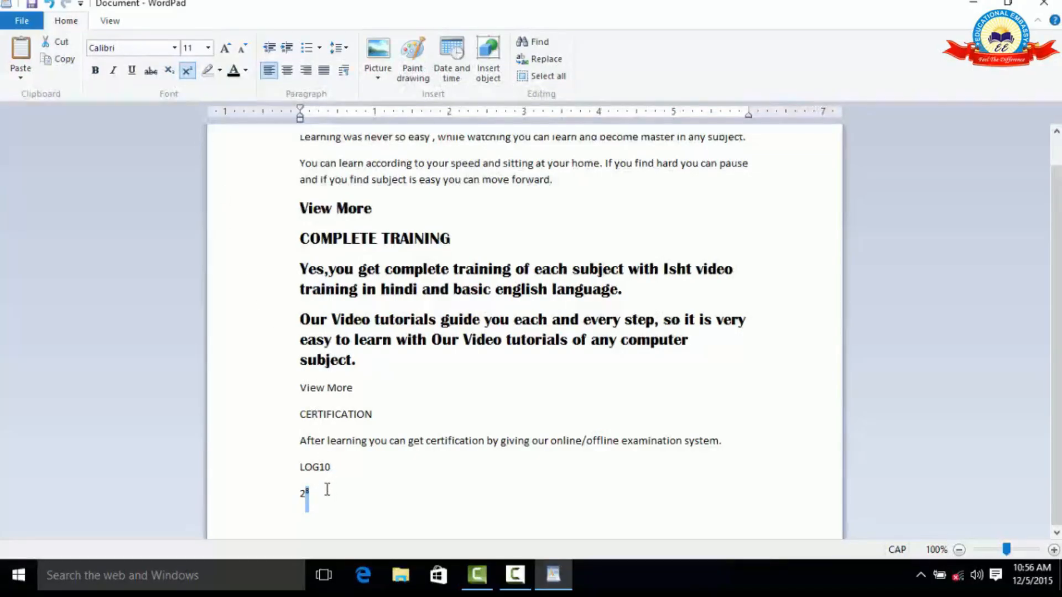
{"action": "left_click", "coordinate": [190, 74]}
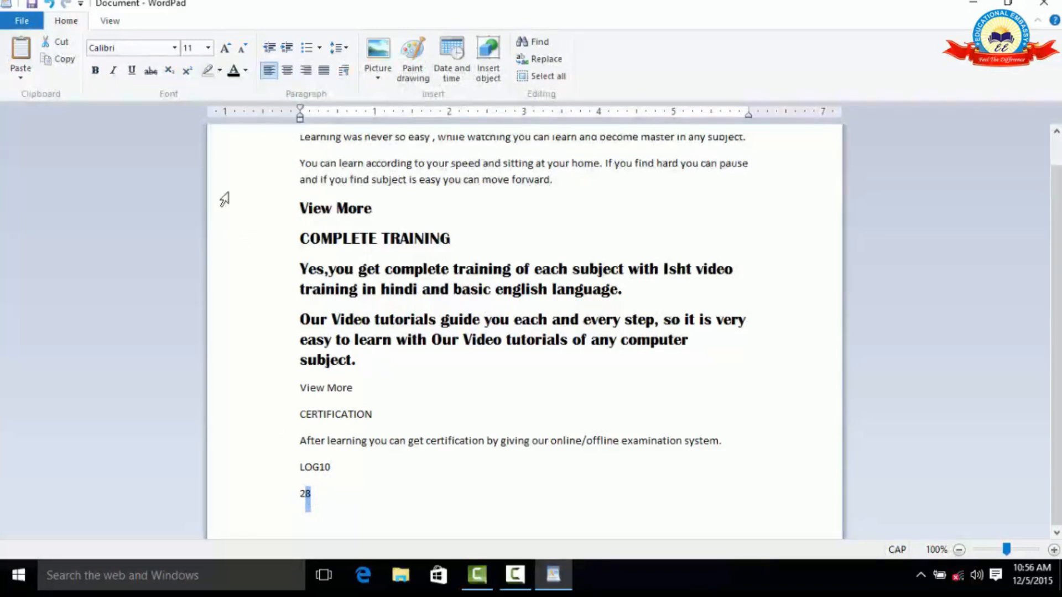
{"action": "left_click", "coordinate": [346, 487]}
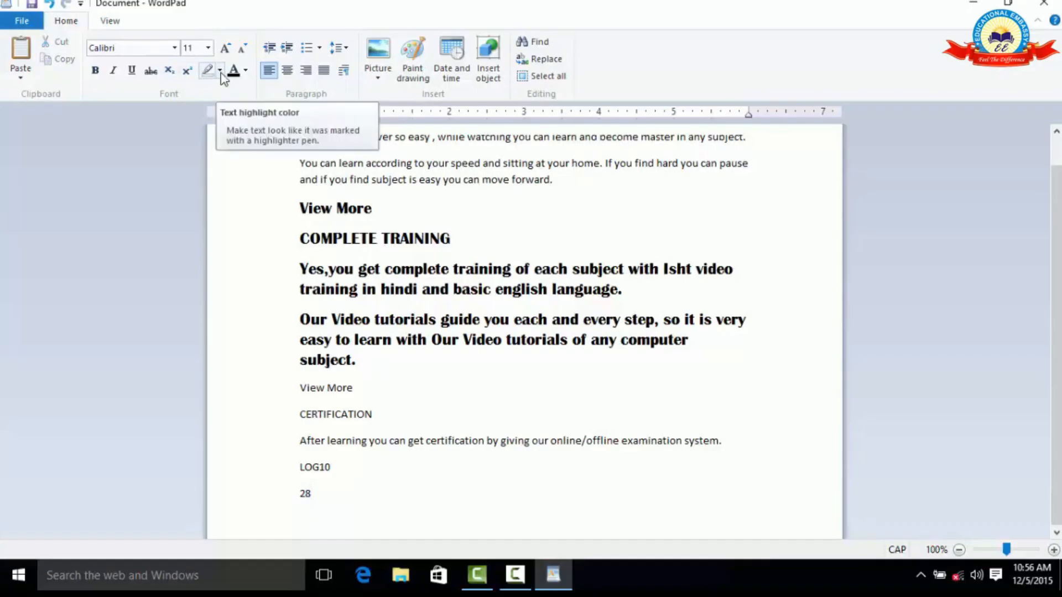
Choose yellow as the text highlight color without a selection and reset it to No color.
{"action": "scroll", "coordinate": [343, 188], "scroll_direction": "up", "scroll_amount": 2}
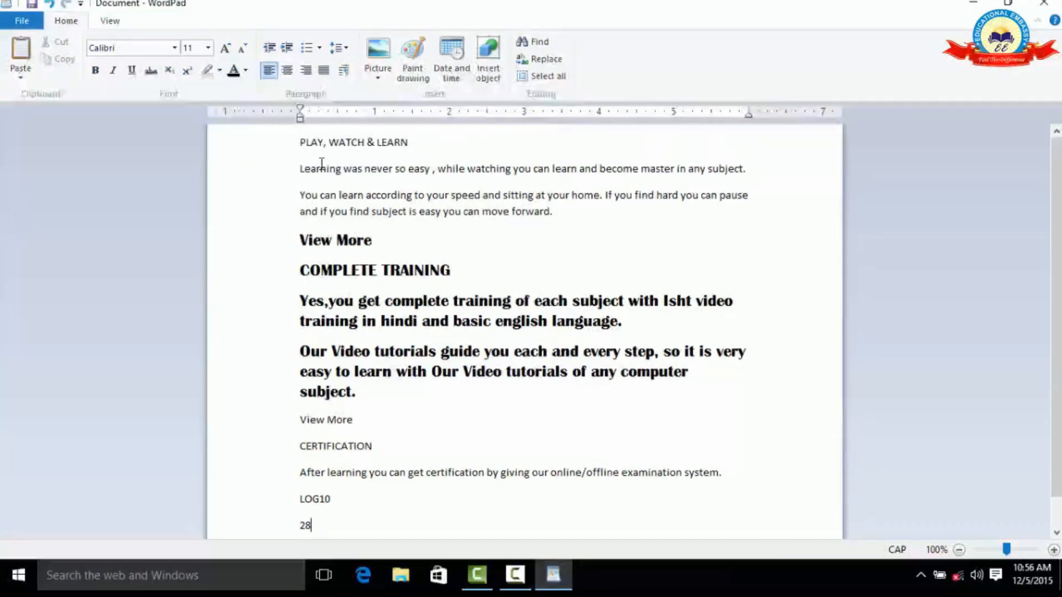
{"action": "left_click", "coordinate": [220, 71]}
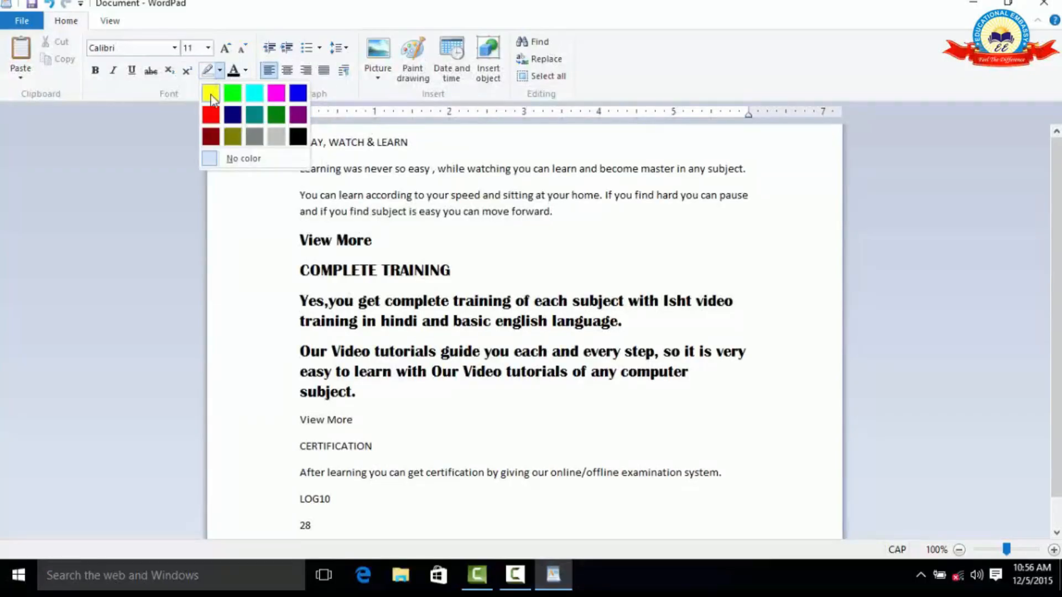
{"action": "left_click", "coordinate": [211, 96]}
{"action": "scroll", "coordinate": [278, 186], "scroll_direction": "up", "scroll_amount": 1}
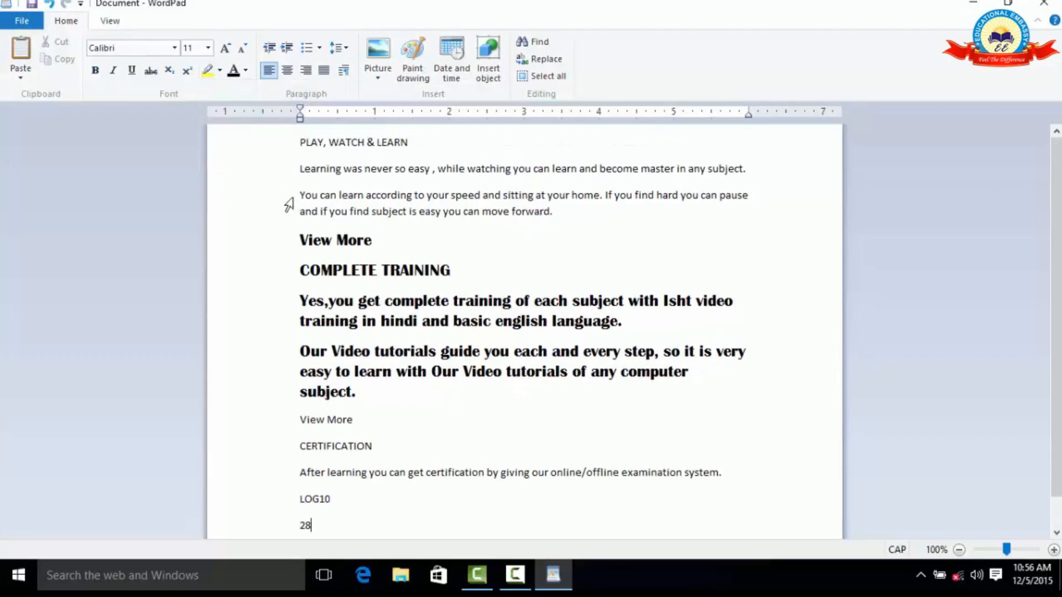
{"action": "left_click_drag", "start_coordinate": [300, 195], "coordinate": [365, 203]}
{"action": "left_click", "coordinate": [364, 205]}
{"action": "left_click", "coordinate": [219, 70]}
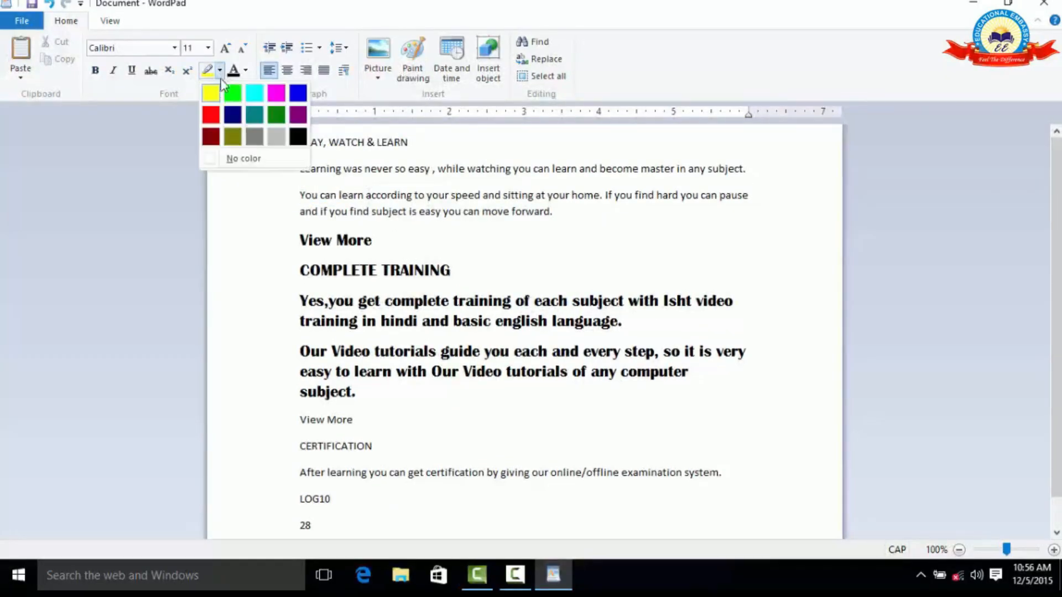
{"action": "left_click", "coordinate": [247, 160]}
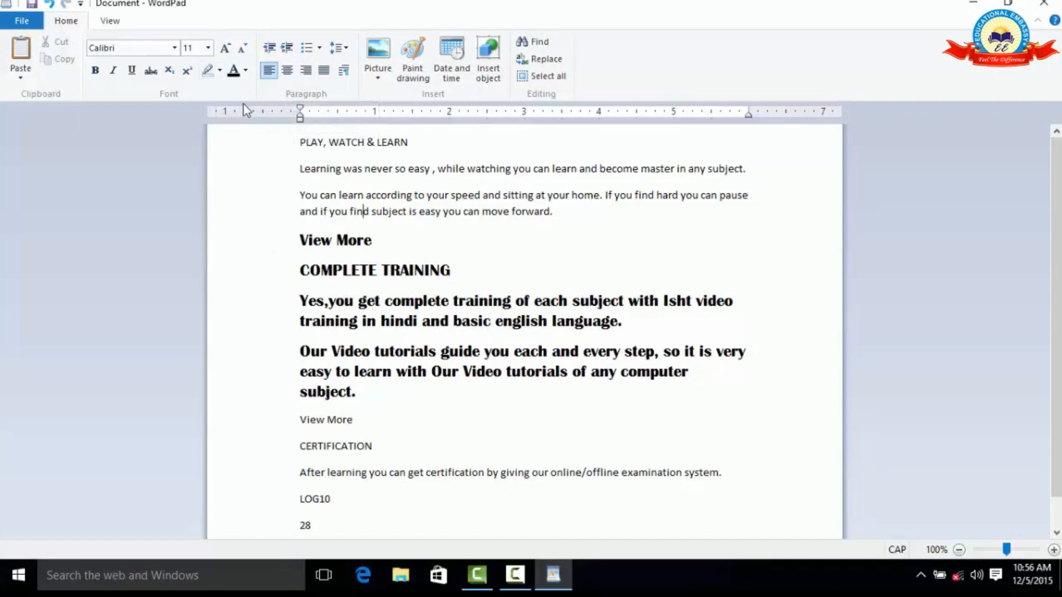
Highlight the "PLAY, WATCH & LEARN" heading and the two paragraphs below it in yellow.
{"action": "left_click_drag", "start_coordinate": [556, 211], "coordinate": [289, 147]}
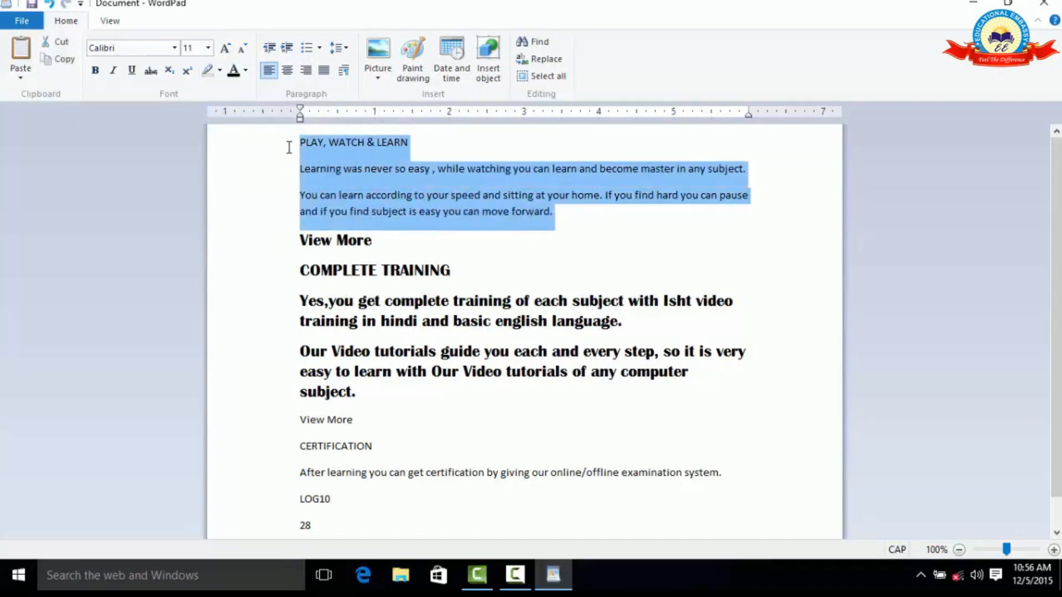
{"action": "left_click", "coordinate": [221, 70]}
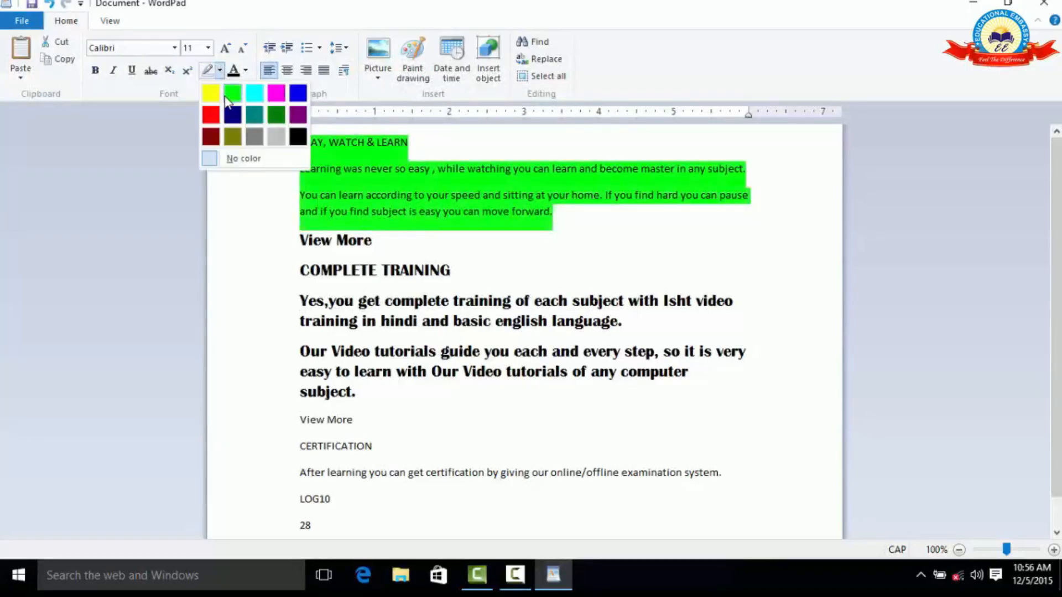
{"action": "left_click", "coordinate": [220, 71]}
{"action": "left_click", "coordinate": [219, 70]}
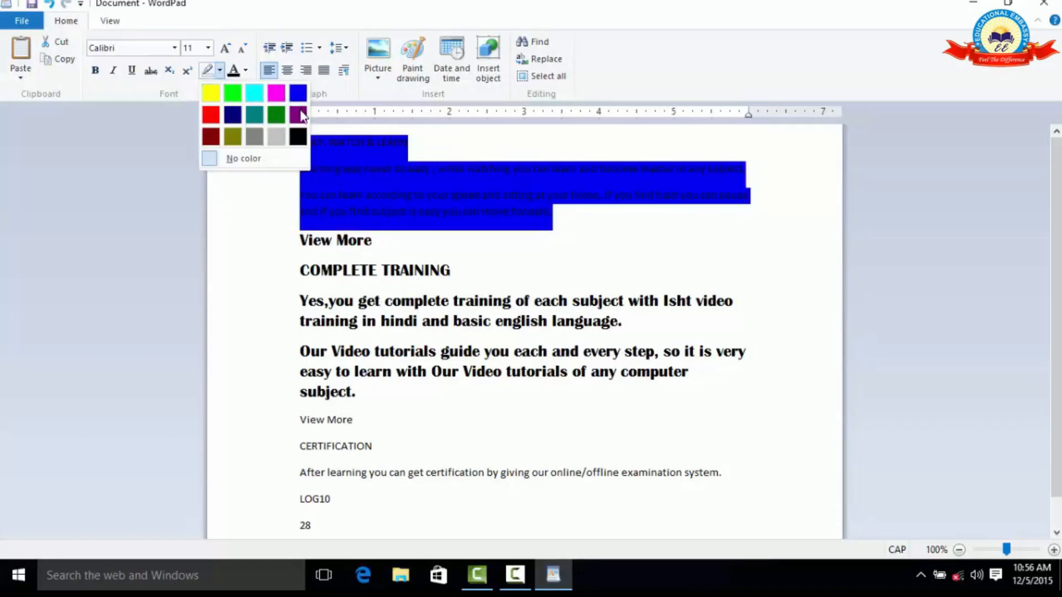
{"action": "left_click", "coordinate": [213, 92]}
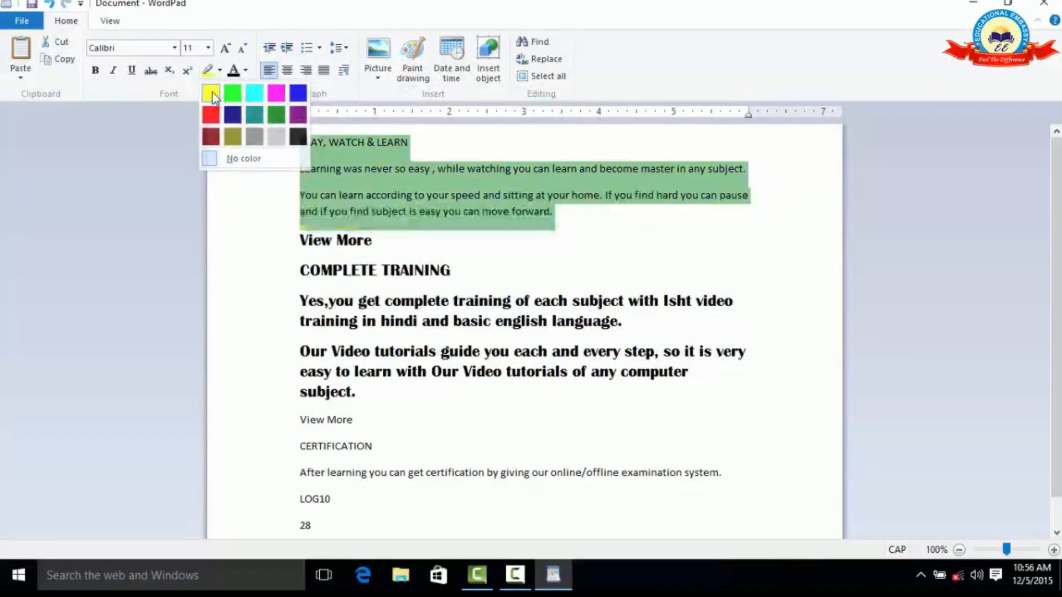
Color the text from the bold "View More" through the "Yes,you get complete training" paragraph purple.
{"action": "left_click", "coordinate": [327, 162]}
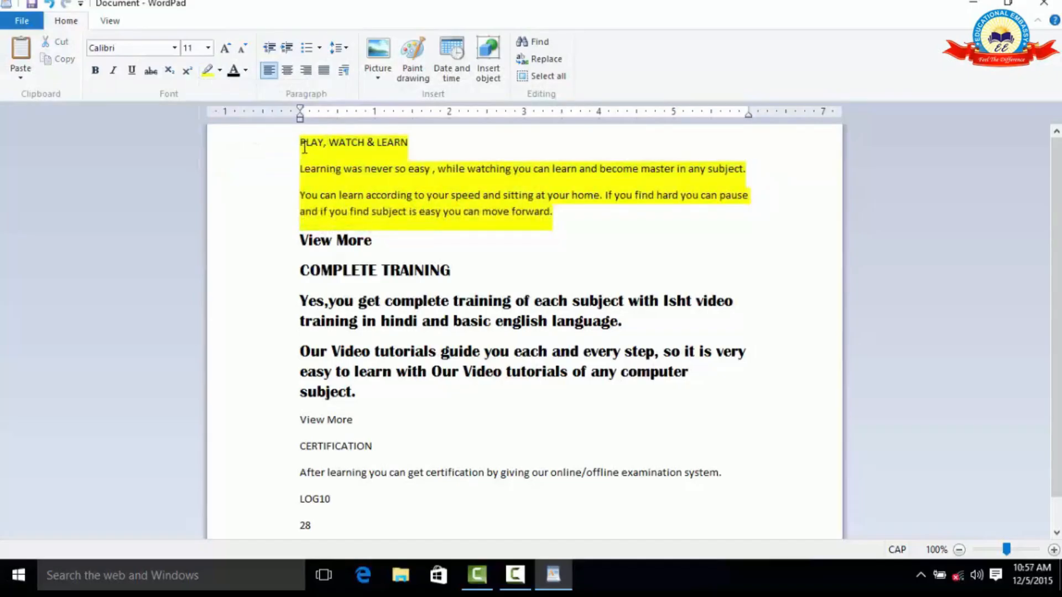
{"action": "left_click", "coordinate": [291, 250]}
{"action": "left_click_drag", "start_coordinate": [301, 255], "coordinate": [320, 329]}
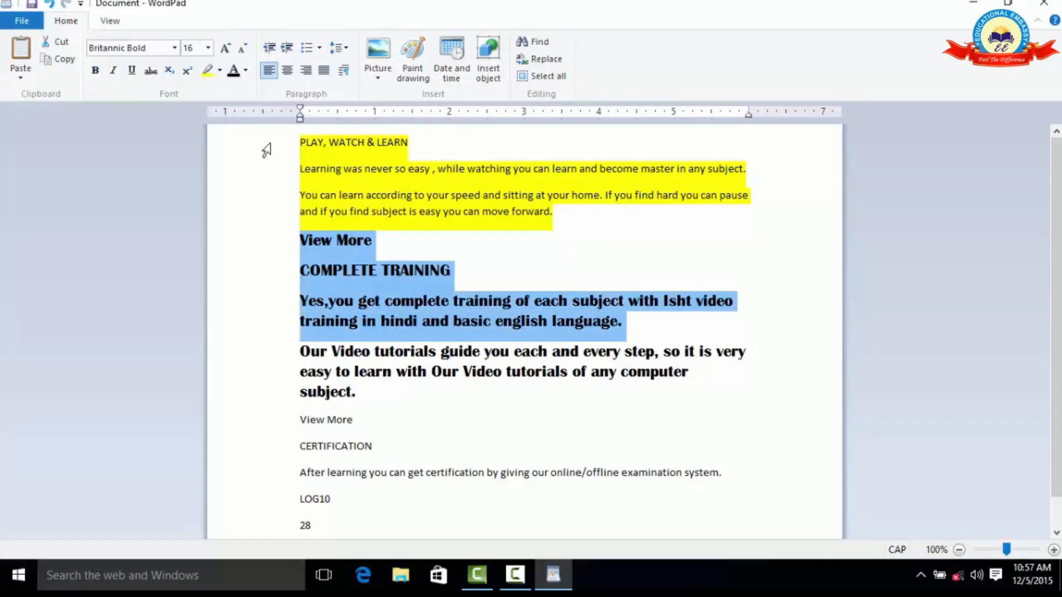
{"action": "left_click", "coordinate": [249, 74]}
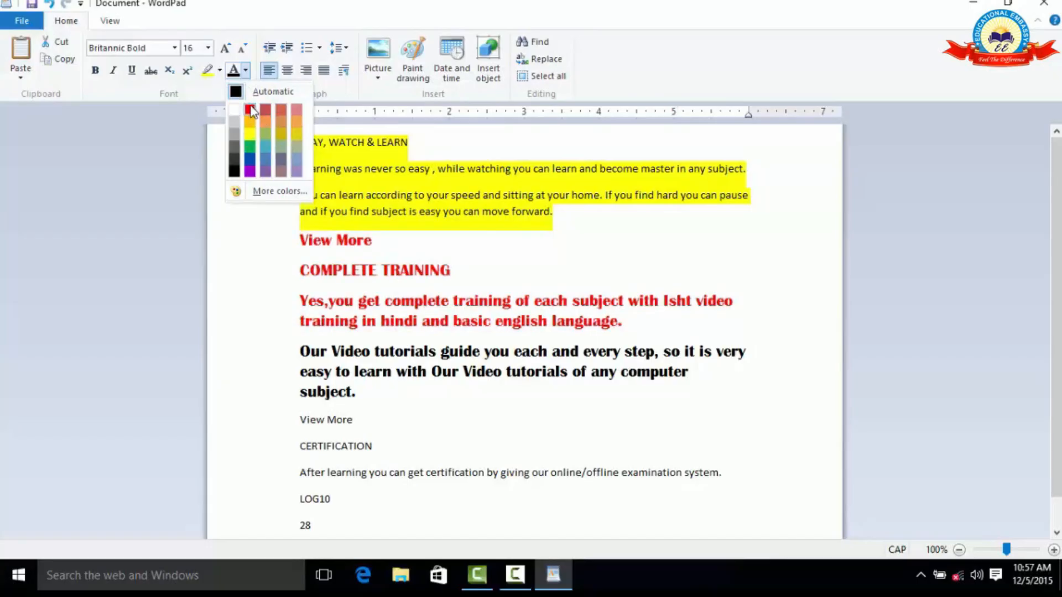
{"action": "left_click", "coordinate": [249, 171]}
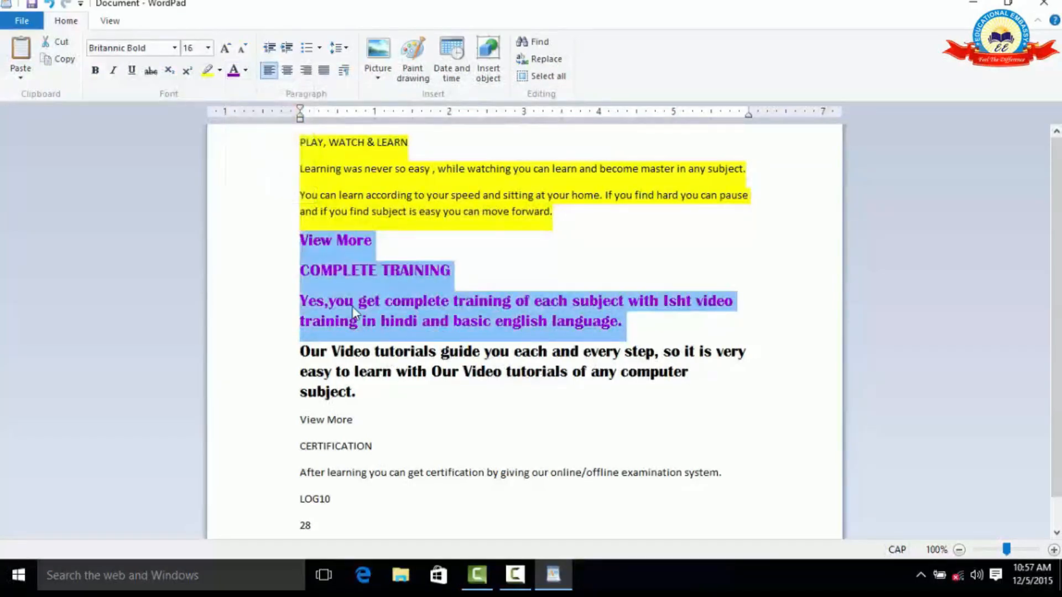
{"action": "left_click", "coordinate": [396, 322]}
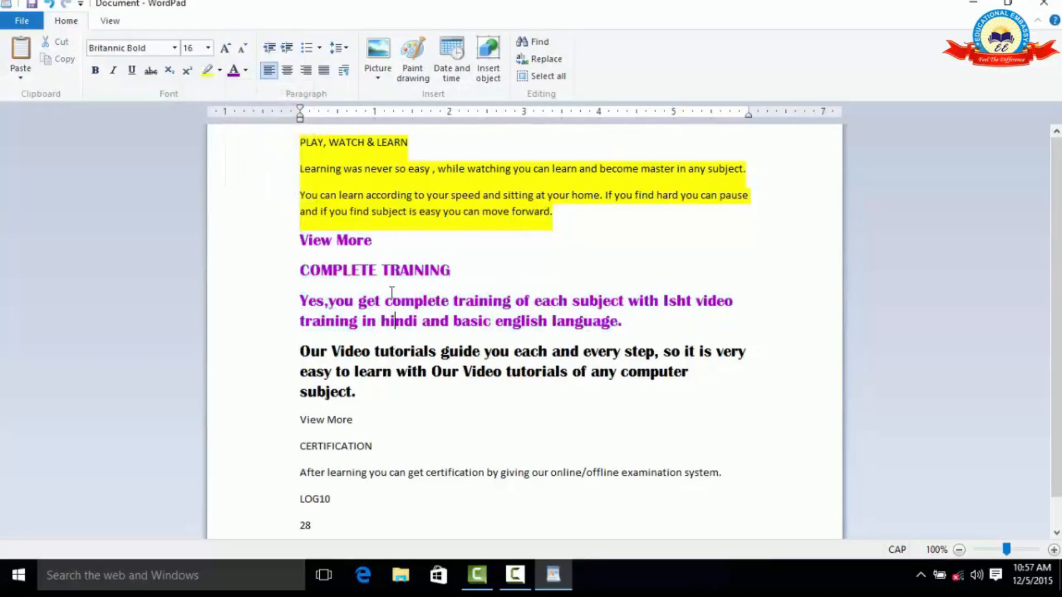
Reset the font color of the purple text to Automatic.
{"action": "left_click_drag", "start_coordinate": [290, 244], "coordinate": [569, 320]}
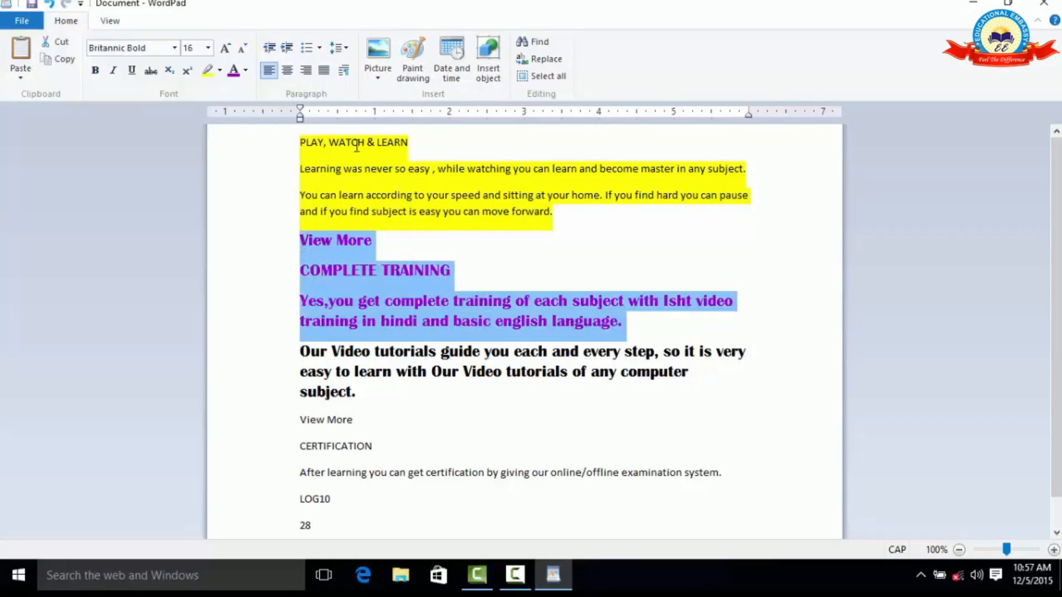
{"action": "left_click", "coordinate": [246, 70]}
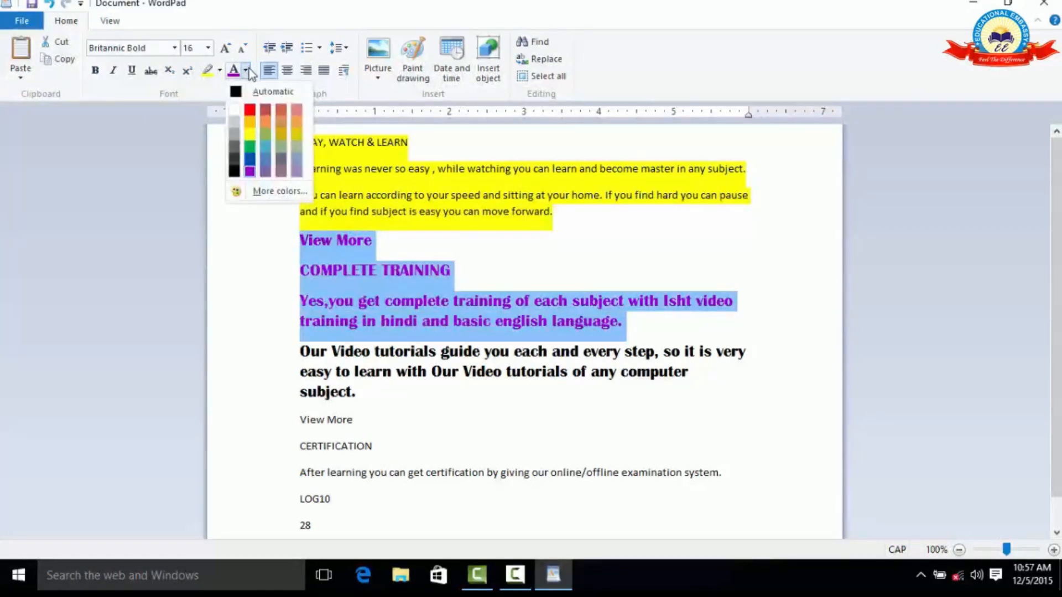
{"action": "left_click", "coordinate": [260, 93]}
Remove the yellow highlight from the "PLAY, WATCH & LEARN" heading and its two paragraphs using No color.
{"action": "left_click_drag", "start_coordinate": [575, 210], "coordinate": [313, 136]}
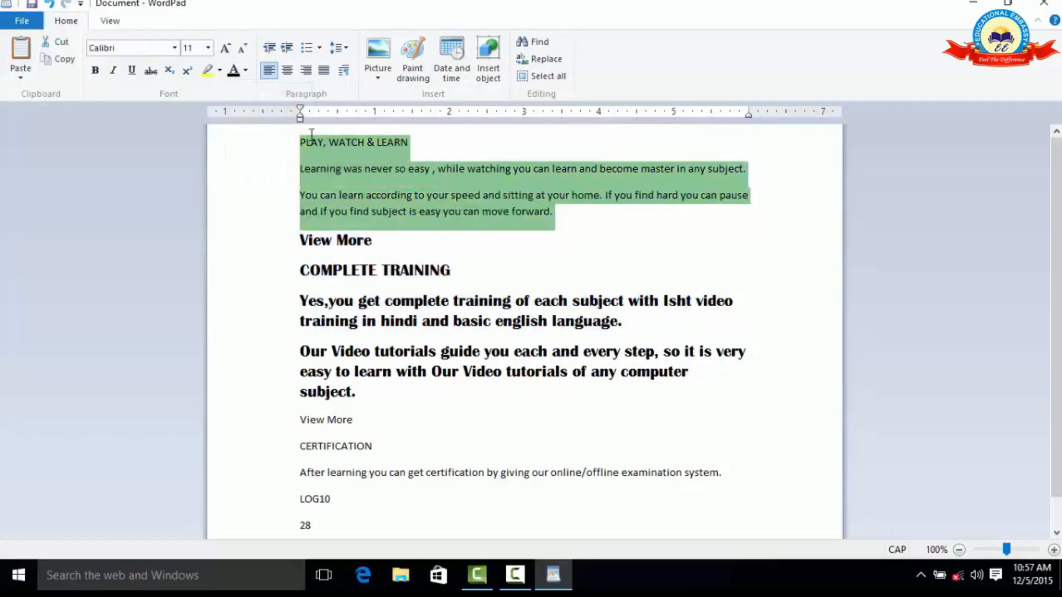
{"action": "left_click", "coordinate": [221, 71]}
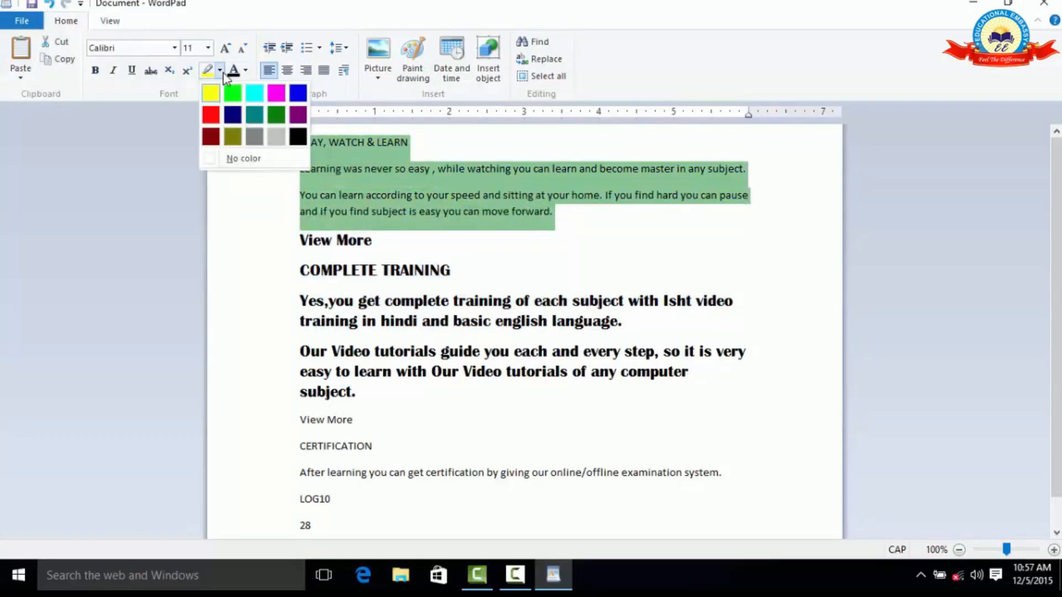
{"action": "left_click", "coordinate": [233, 160]}
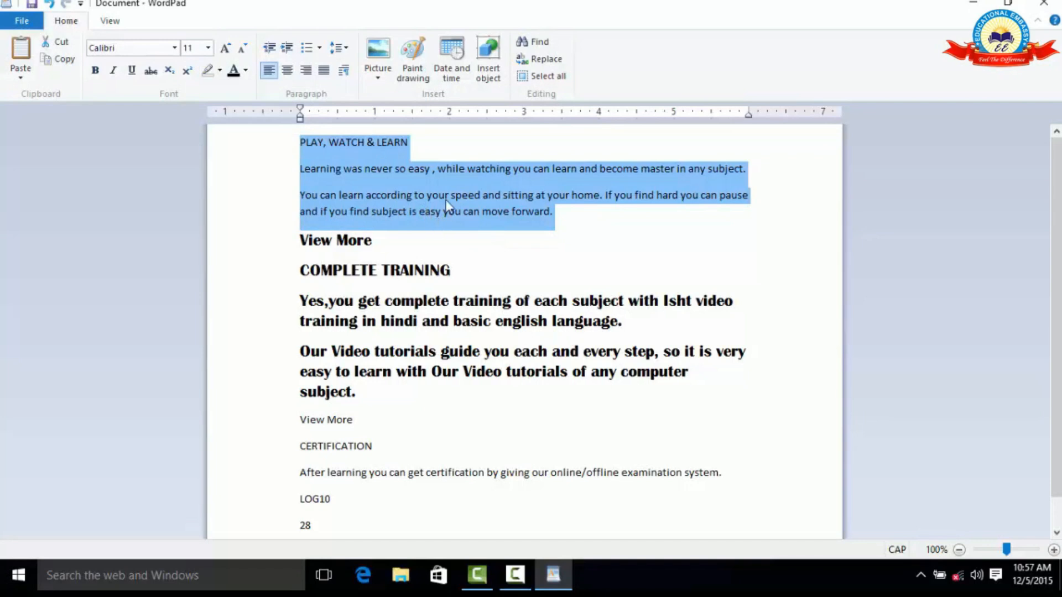
{"action": "left_click", "coordinate": [668, 372]}
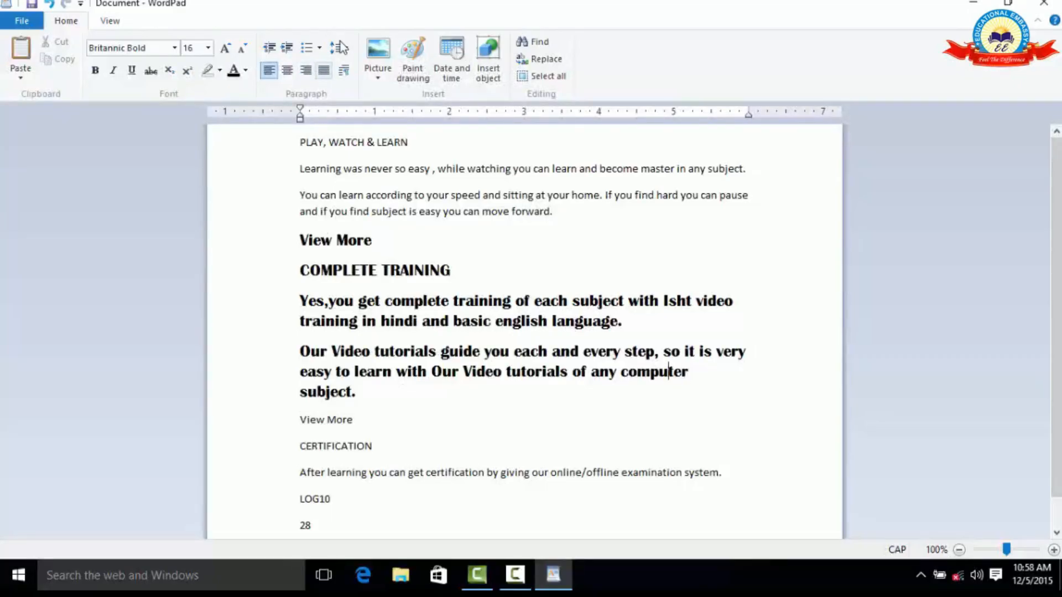
Increase the left indent of the "COMPLETE TRAINING" heading and its two paragraphs to 3 inches.
{"action": "left_click_drag", "start_coordinate": [356, 392], "coordinate": [299, 270]}
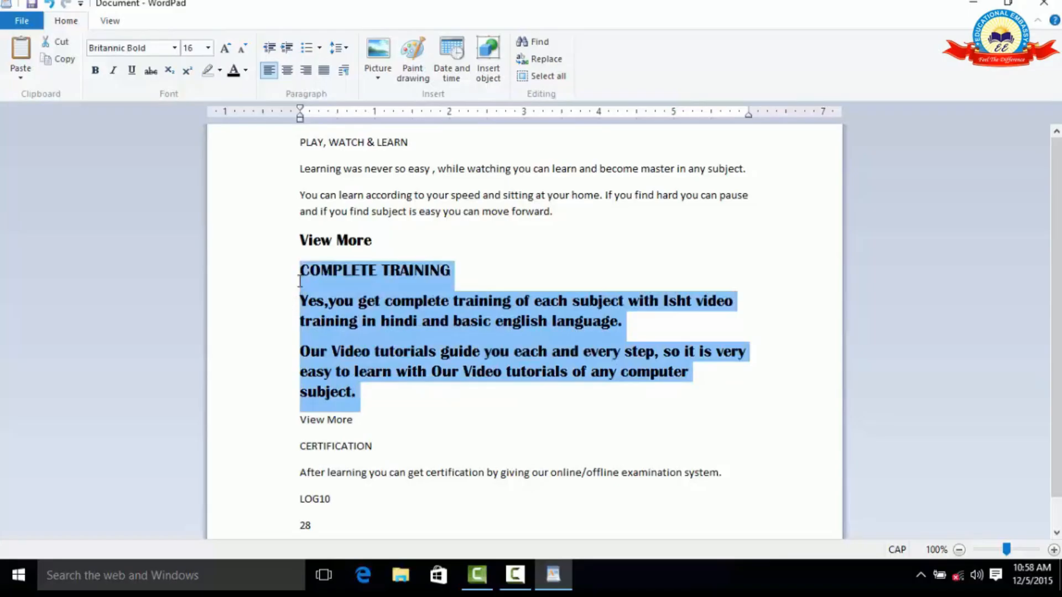
{"action": "left_click", "coordinate": [288, 50]}
{"action": "left_click", "coordinate": [288, 50]}
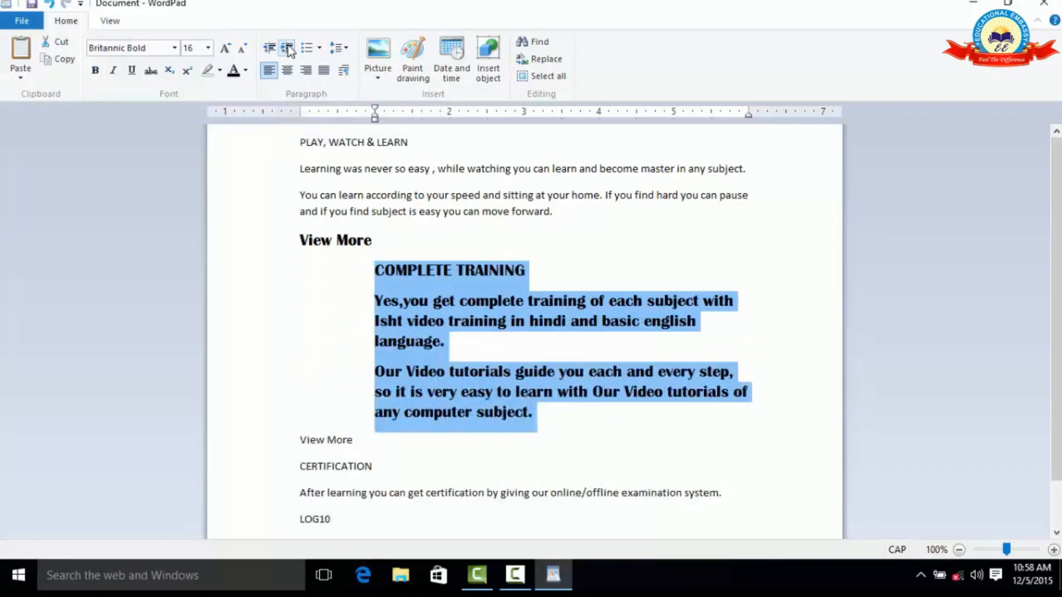
{"action": "left_click", "coordinate": [288, 50]}
{"action": "left_click", "coordinate": [288, 50]}
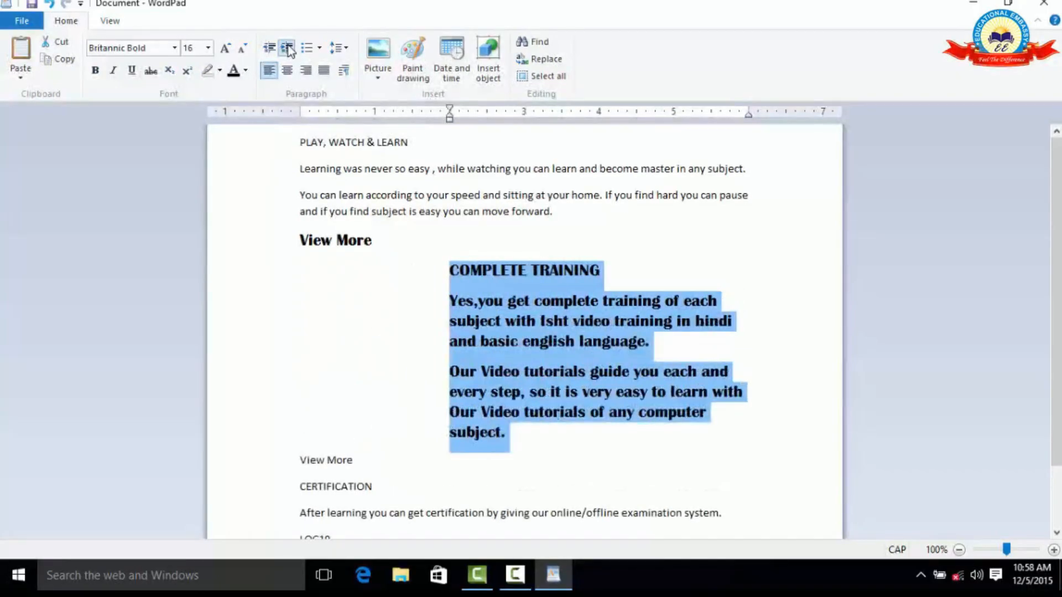
{"action": "left_click", "coordinate": [288, 50]}
{"action": "left_click", "coordinate": [288, 49]}
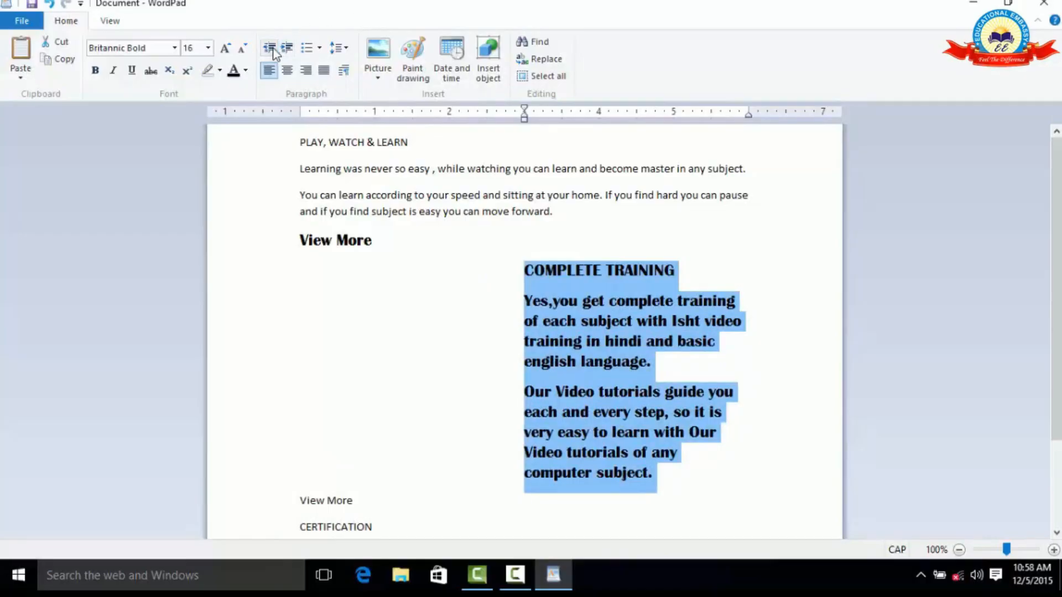
Decrease the indent of the "COMPLETE TRAINING" heading and its two paragraphs back to the left margin.
{"action": "left_click", "coordinate": [273, 51]}
{"action": "left_click", "coordinate": [273, 51]}
{"action": "left_click", "coordinate": [272, 50]}
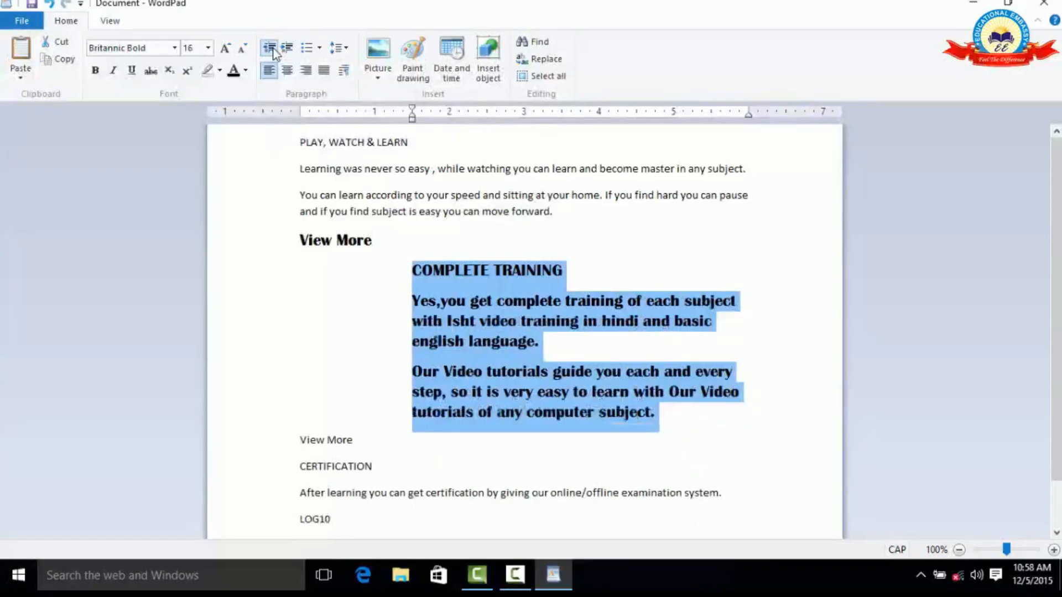
{"action": "left_click", "coordinate": [273, 50]}
{"action": "left_click", "coordinate": [273, 51]}
{"action": "left_click", "coordinate": [273, 51]}
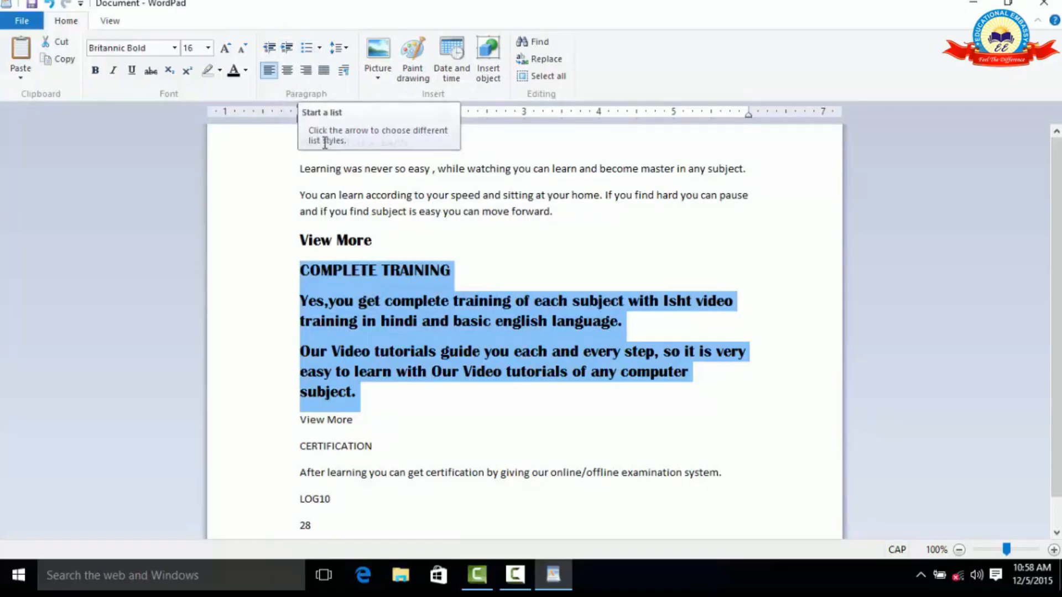
Format the "COMPLETE TRAINING" heading and its two paragraphs as a bulleted list, and clear it with the None list style.
{"action": "left_click", "coordinate": [307, 49]}
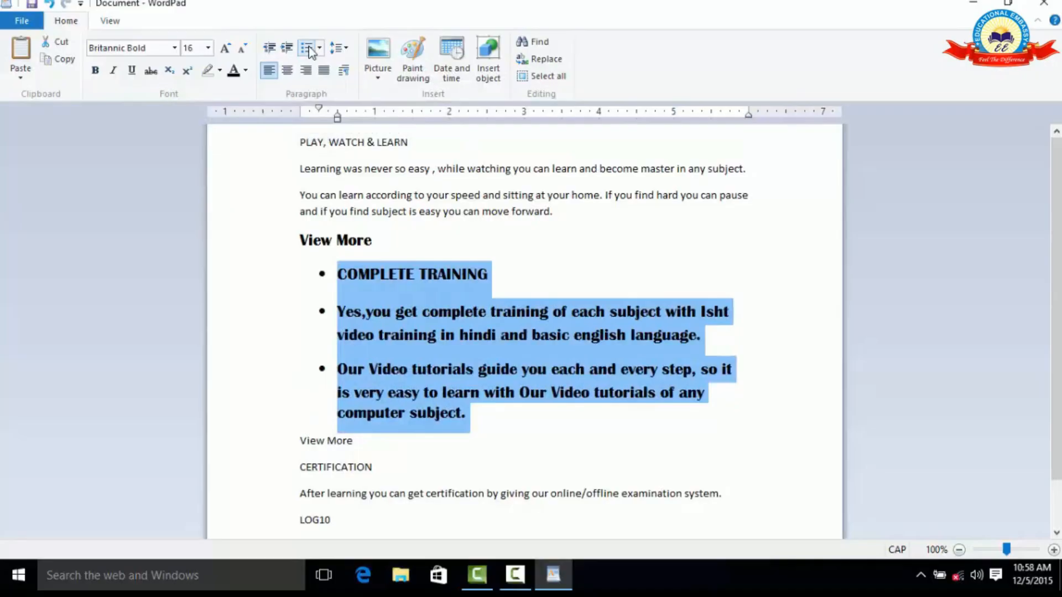
{"action": "left_click", "coordinate": [304, 49]}
{"action": "left_click", "coordinate": [303, 49]}
{"action": "left_click", "coordinate": [304, 49]}
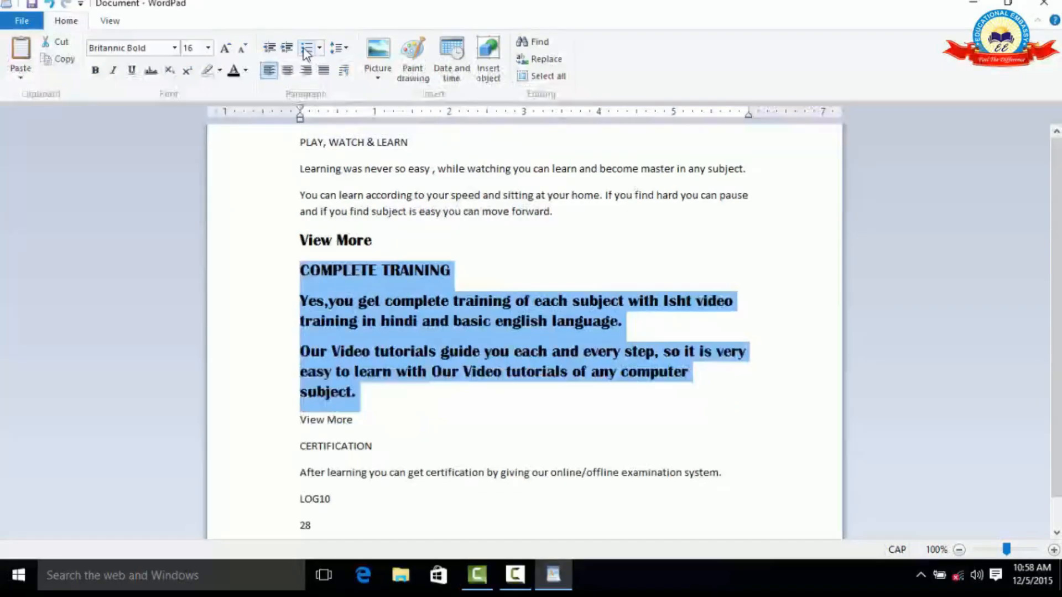
{"action": "left_click", "coordinate": [304, 49]}
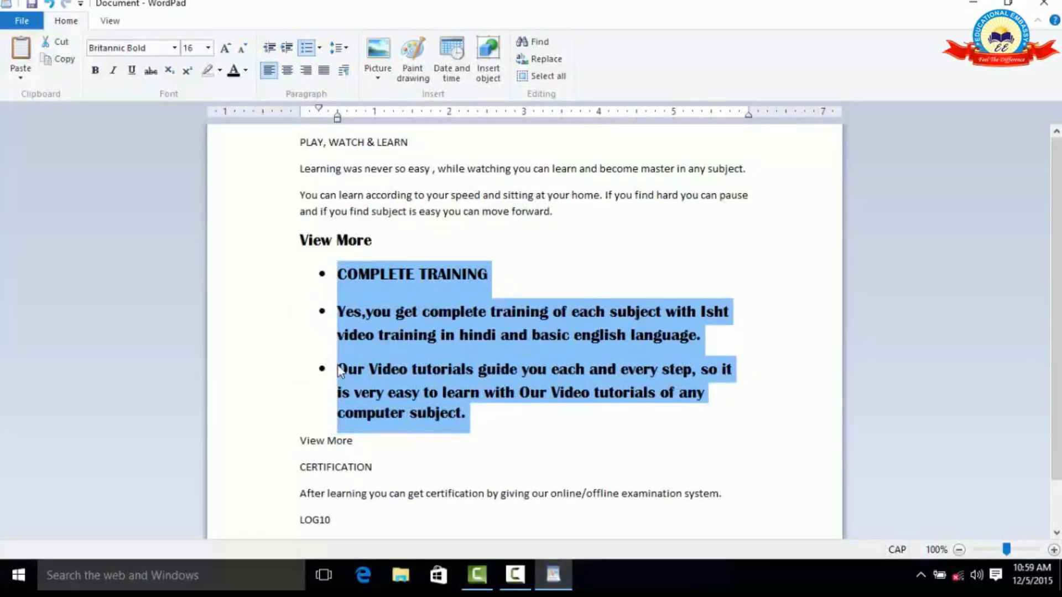
{"action": "left_click", "coordinate": [321, 48]}
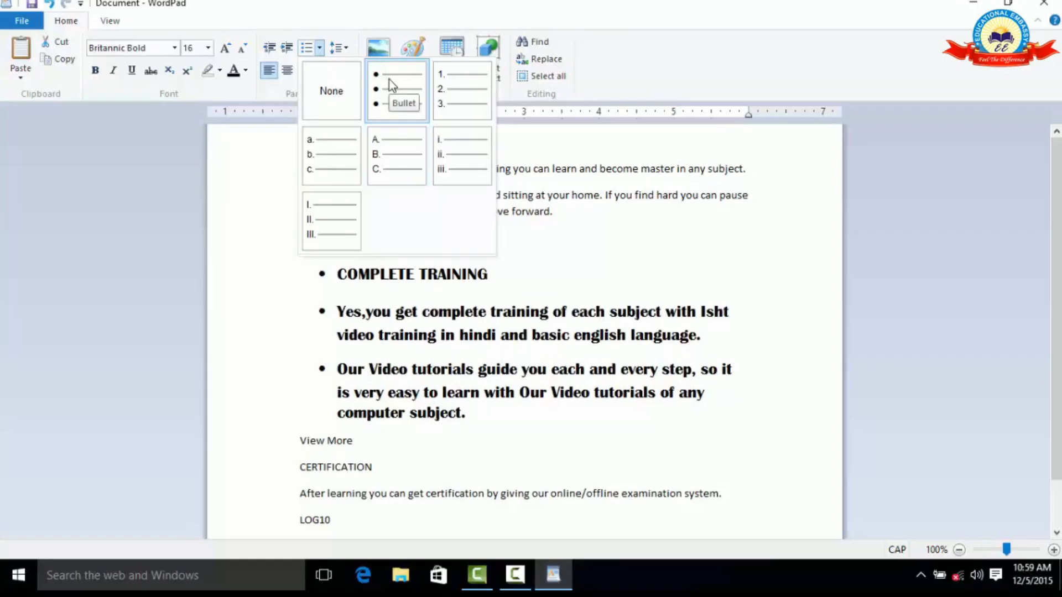
{"action": "left_click", "coordinate": [335, 86]}
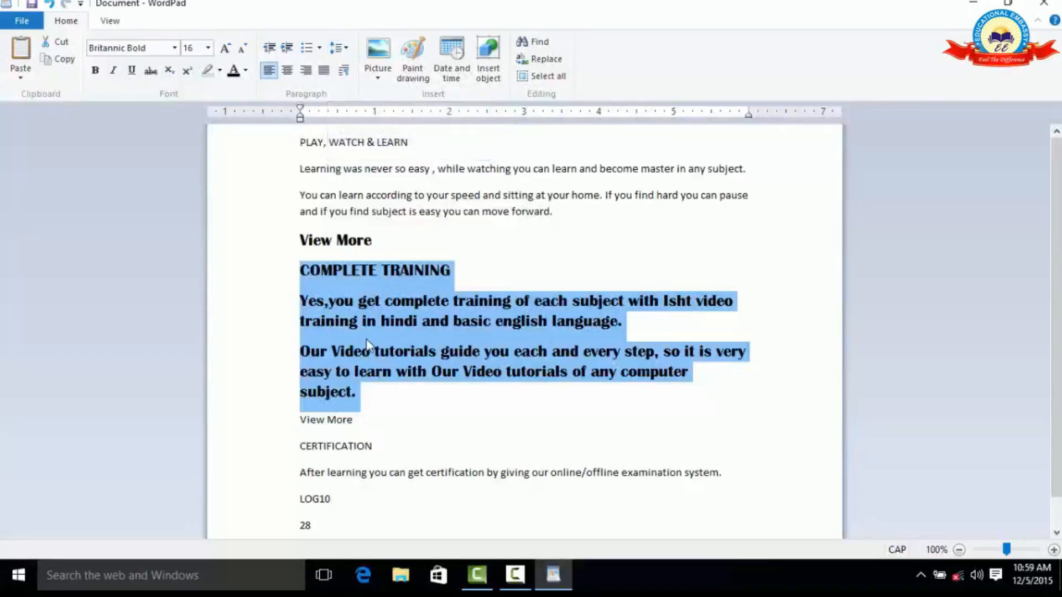
Try line spacings of 2, 1.0 and 1.15 on the "COMPLETE TRAINING" heading and its two paragraphs, and settle on 1.5.
{"action": "left_click", "coordinate": [344, 51]}
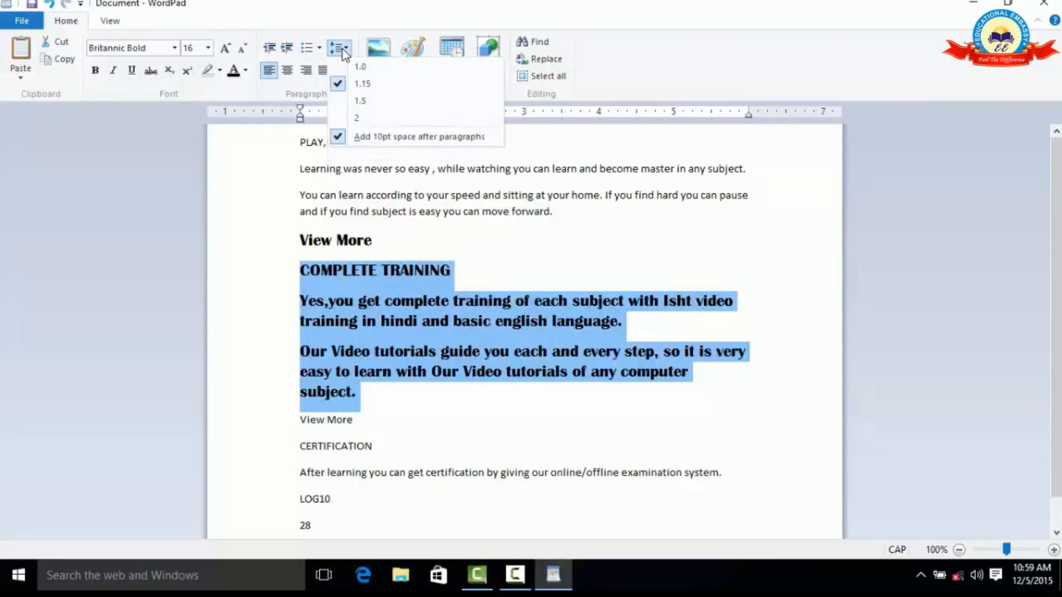
{"action": "left_click", "coordinate": [353, 118]}
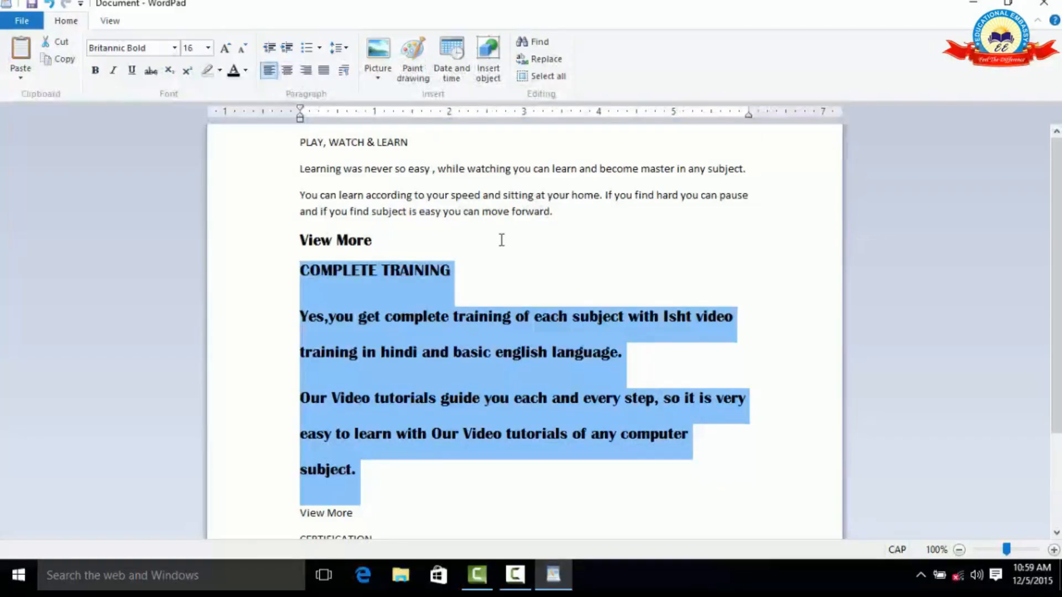
{"action": "left_click", "coordinate": [340, 52]}
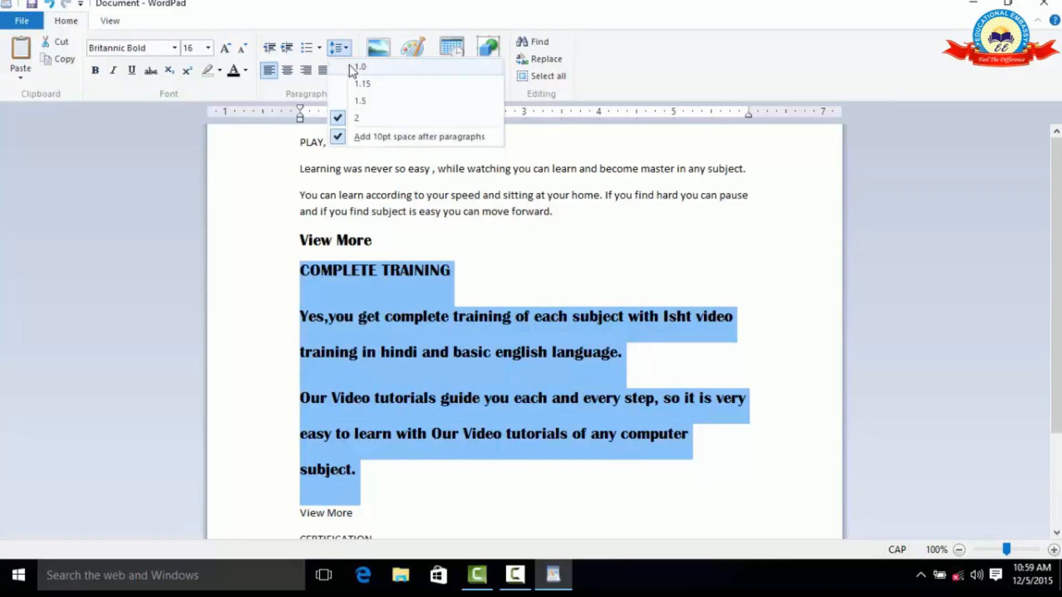
{"action": "left_click", "coordinate": [352, 67]}
{"action": "left_click", "coordinate": [347, 48]}
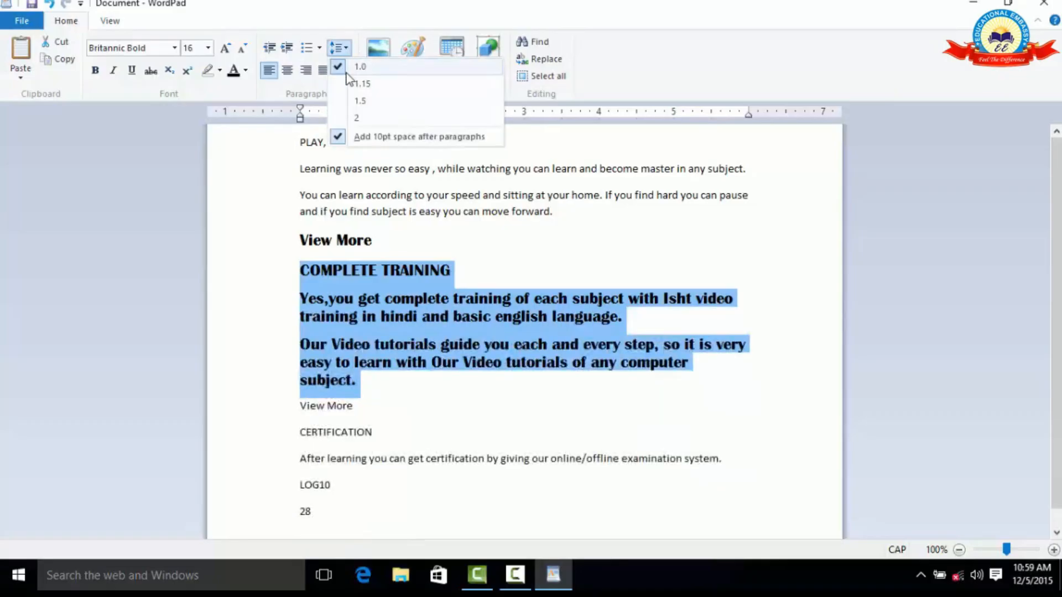
{"action": "left_click", "coordinate": [348, 84]}
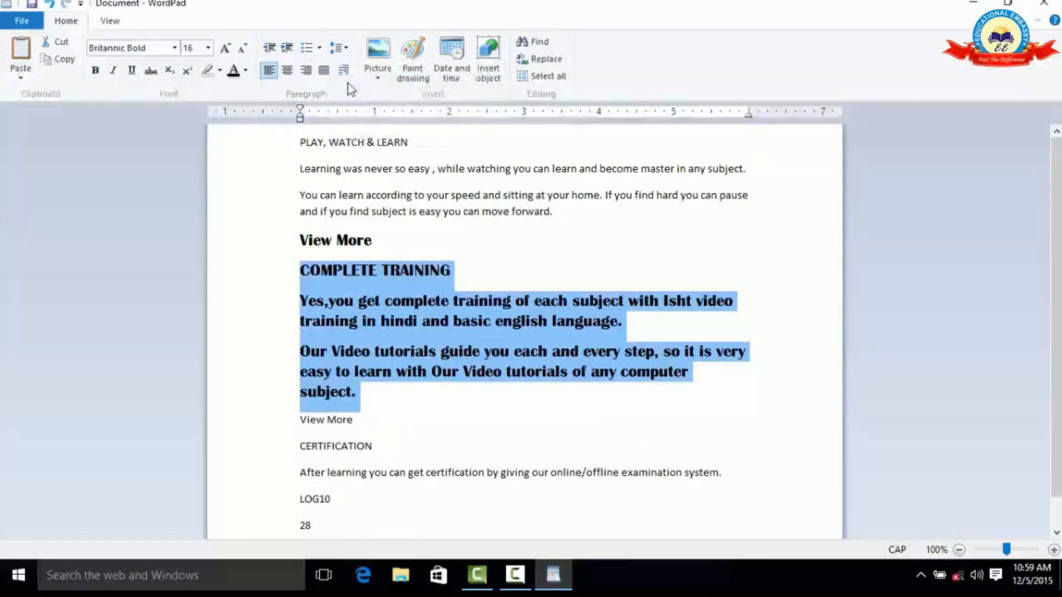
{"action": "left_click", "coordinate": [344, 48]}
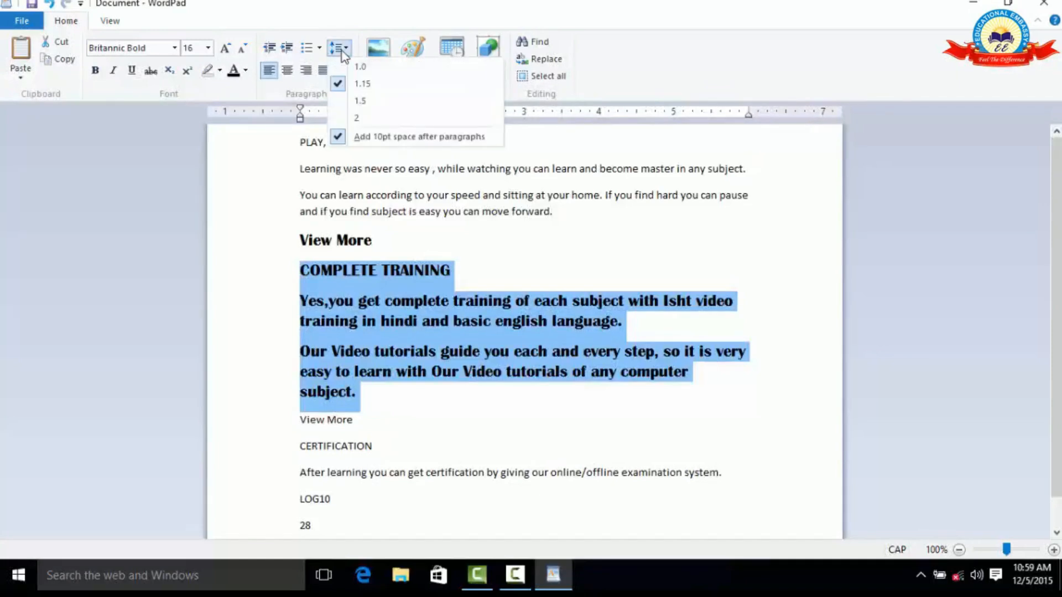
{"action": "left_click", "coordinate": [360, 100]}
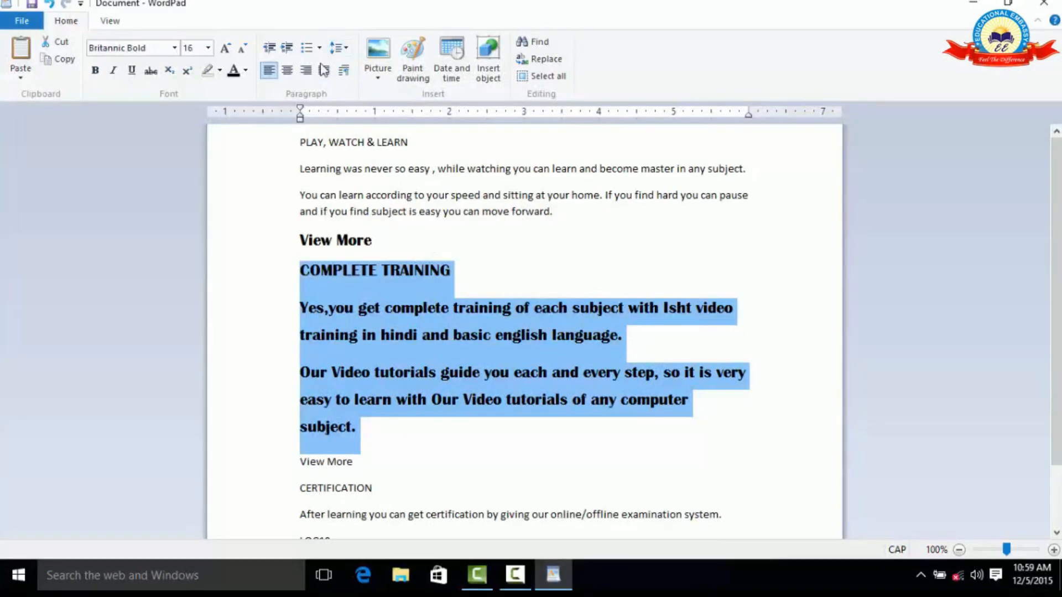
Apply center, right and justified alignment in turn to the "COMPLETE TRAINING" heading and its paragraphs, and return them to left alignment.
{"action": "left_click", "coordinate": [287, 72]}
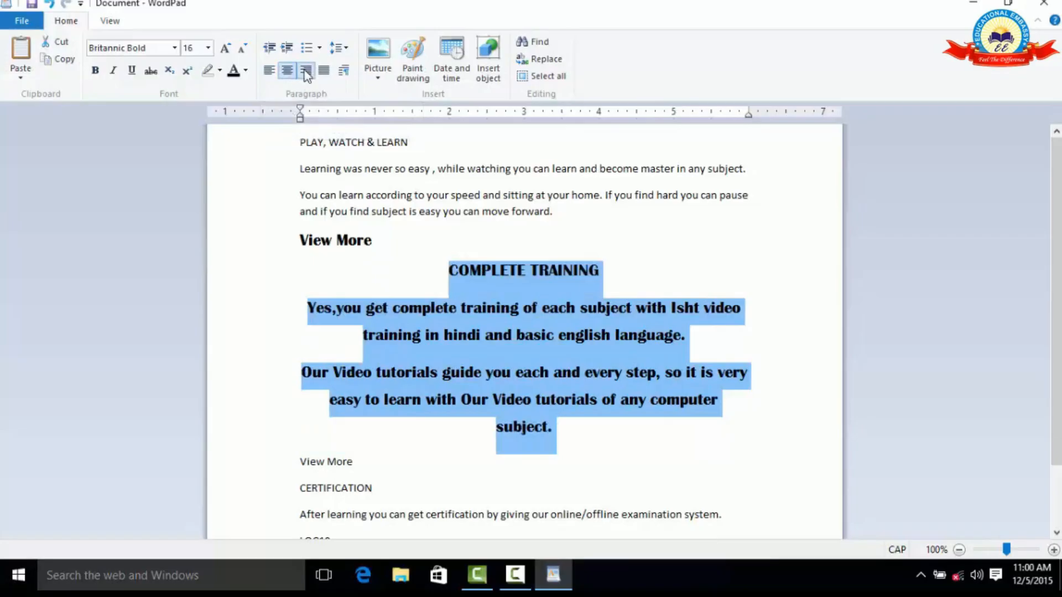
{"action": "left_click", "coordinate": [305, 71]}
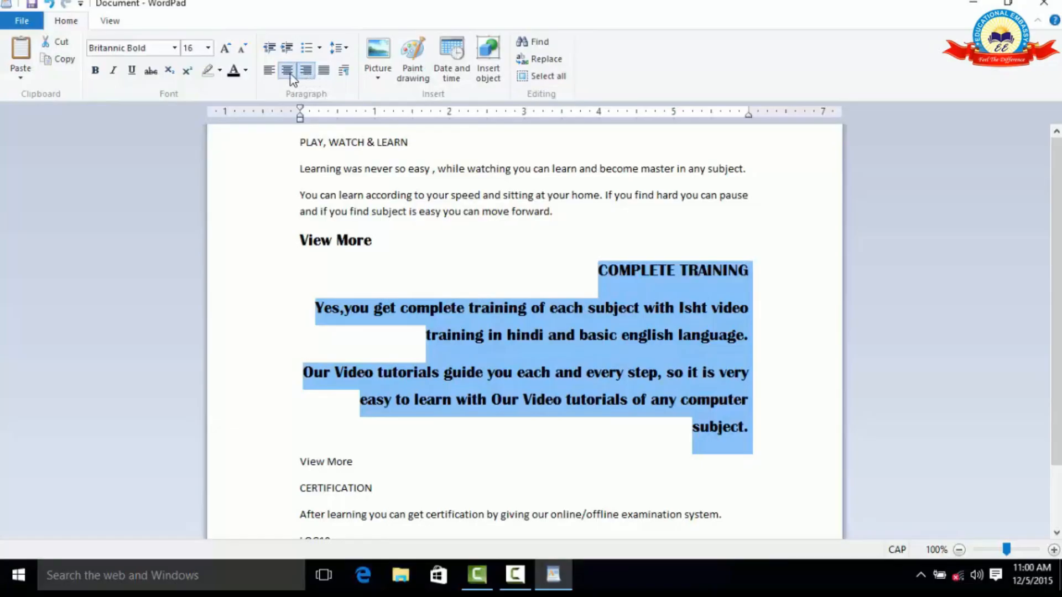
{"action": "left_click", "coordinate": [289, 73]}
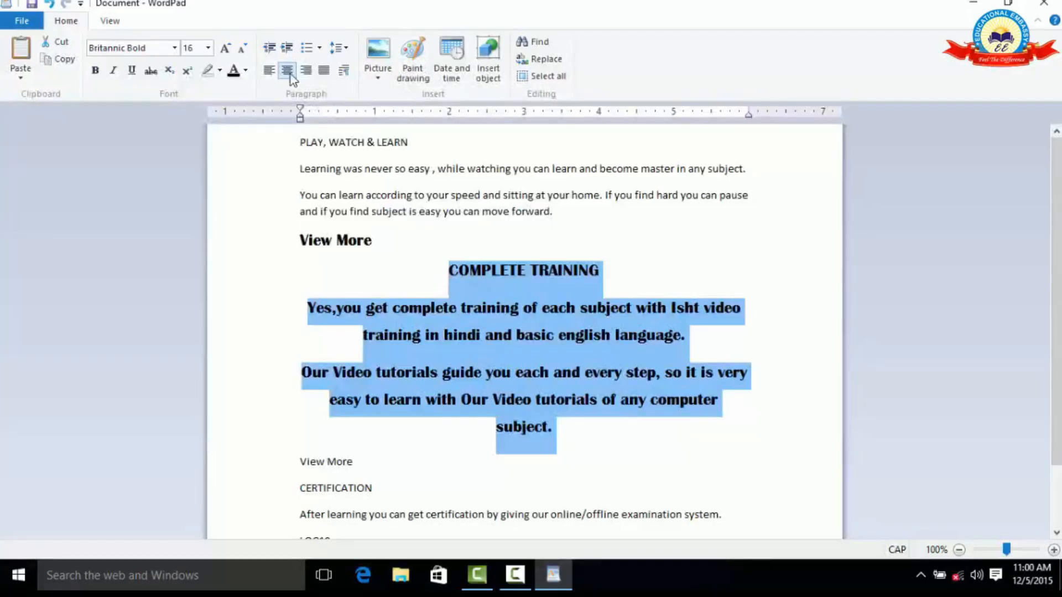
{"action": "left_click", "coordinate": [269, 71]}
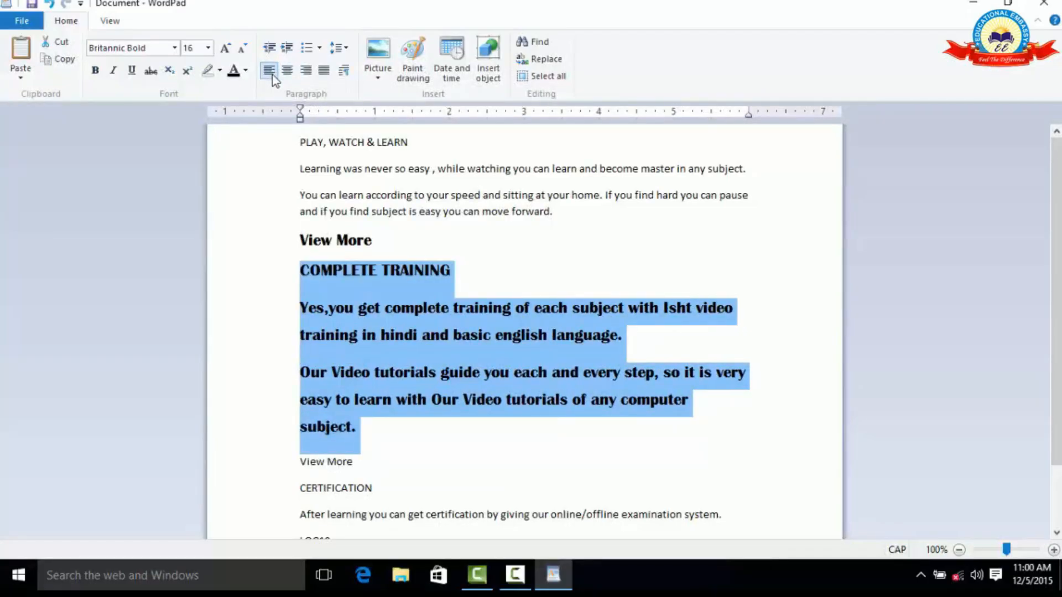
{"action": "left_click", "coordinate": [325, 71]}
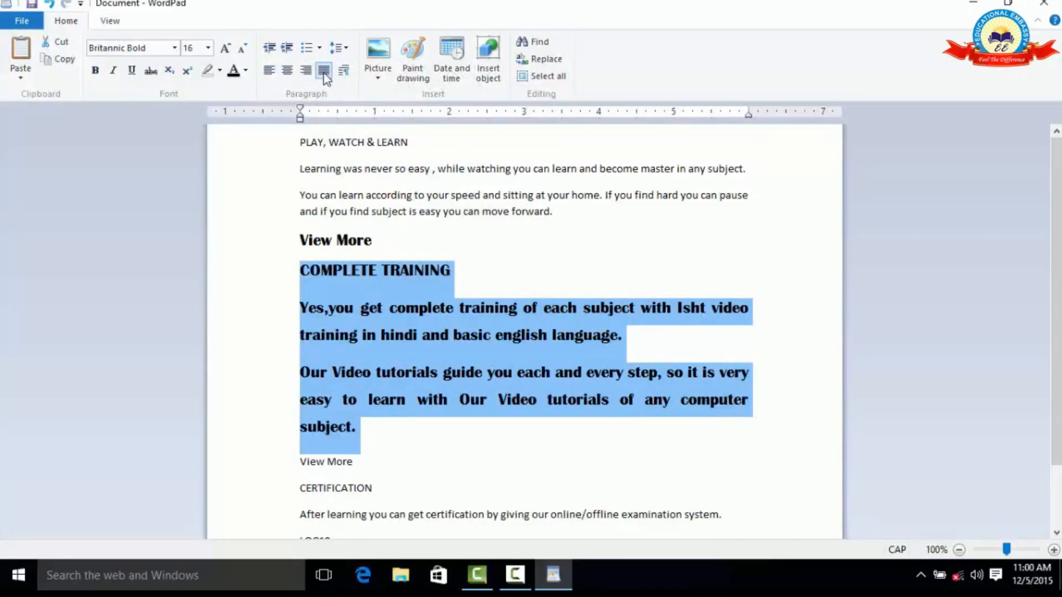
{"action": "left_click", "coordinate": [271, 74]}
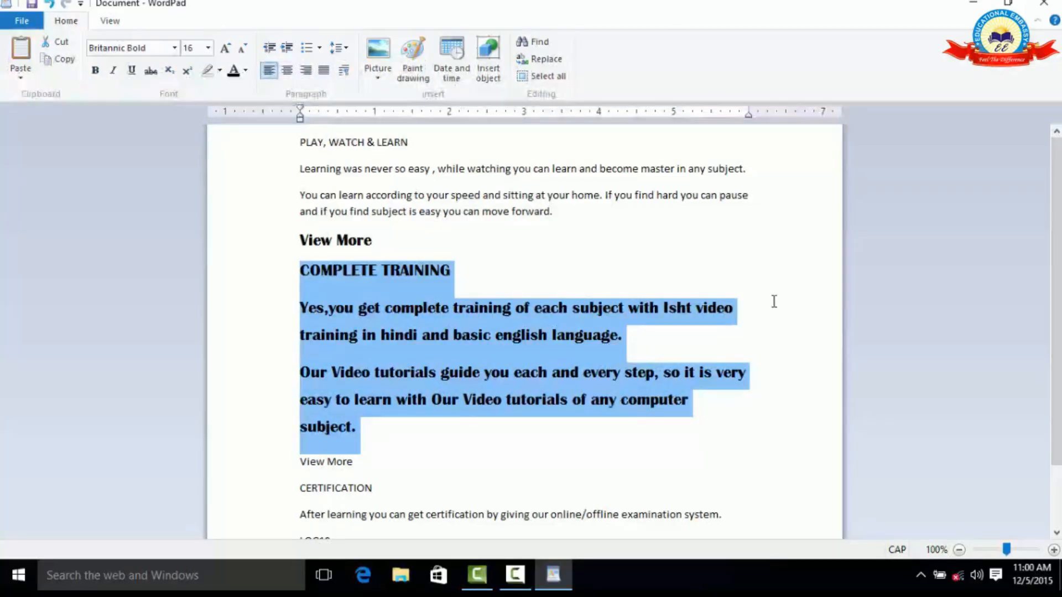
Justify the "COMPLETE TRAINING" heading and its two paragraphs.
{"action": "left_click", "coordinate": [324, 70]}
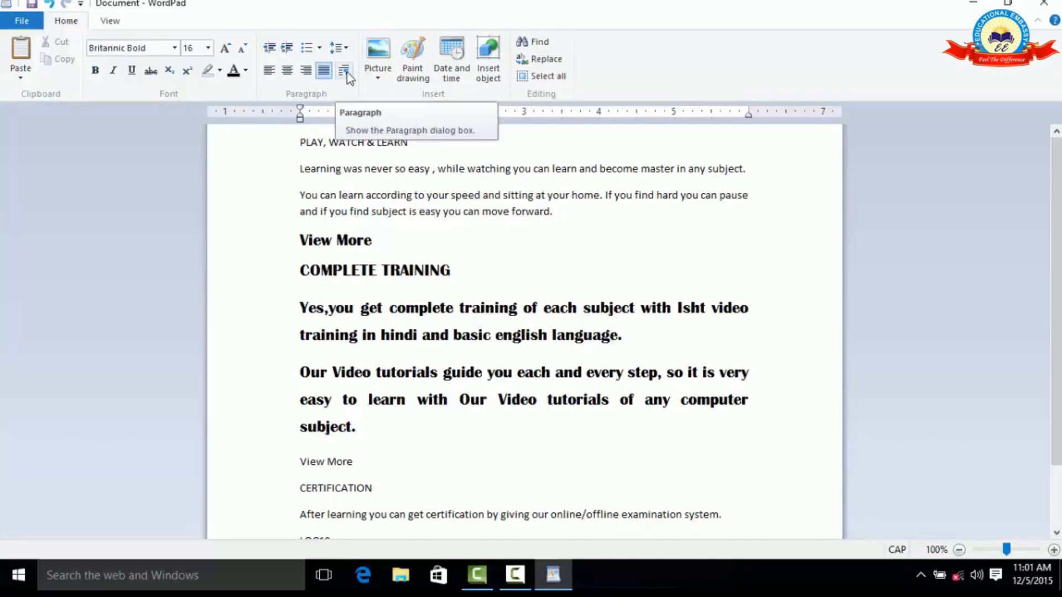
{"action": "left_click_drag", "start_coordinate": [365, 431], "coordinate": [272, 325]}
{"action": "left_click", "coordinate": [363, 426]}
{"action": "left_click_drag", "start_coordinate": [363, 426], "coordinate": [297, 247]}
{"action": "left_click", "coordinate": [420, 446]}
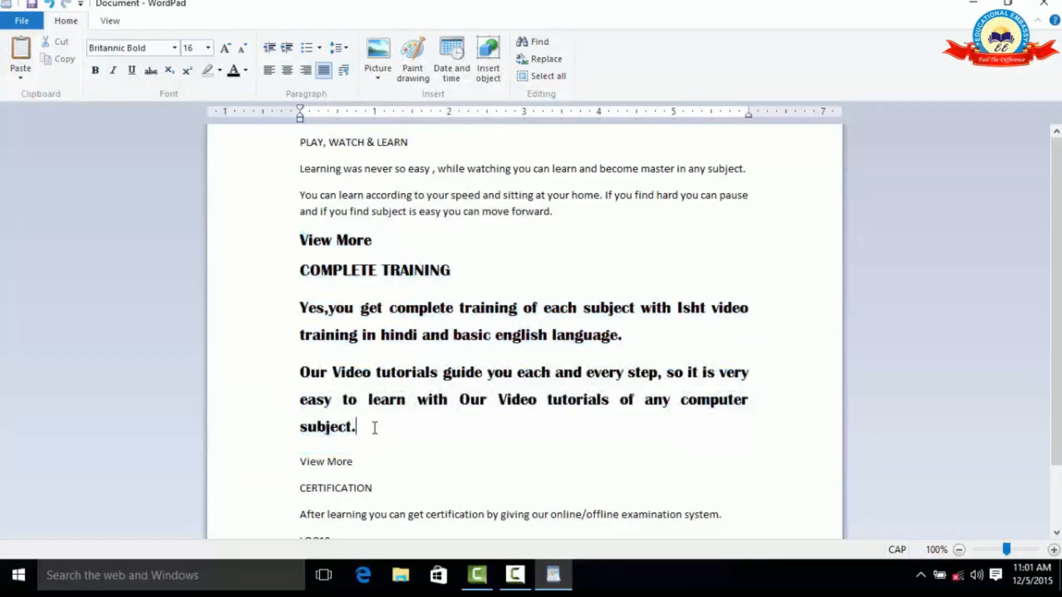
For the bold "View More" line through the second "COMPLETE TRAINING" paragraph, enter indents of 2" left, 1" right and 2" first line.
{"action": "left_click_drag", "start_coordinate": [375, 431], "coordinate": [279, 243]}
{"action": "left_click", "coordinate": [345, 76]}
{"action": "left_click_drag", "start_coordinate": [483, 145], "coordinate": [632, 121]}
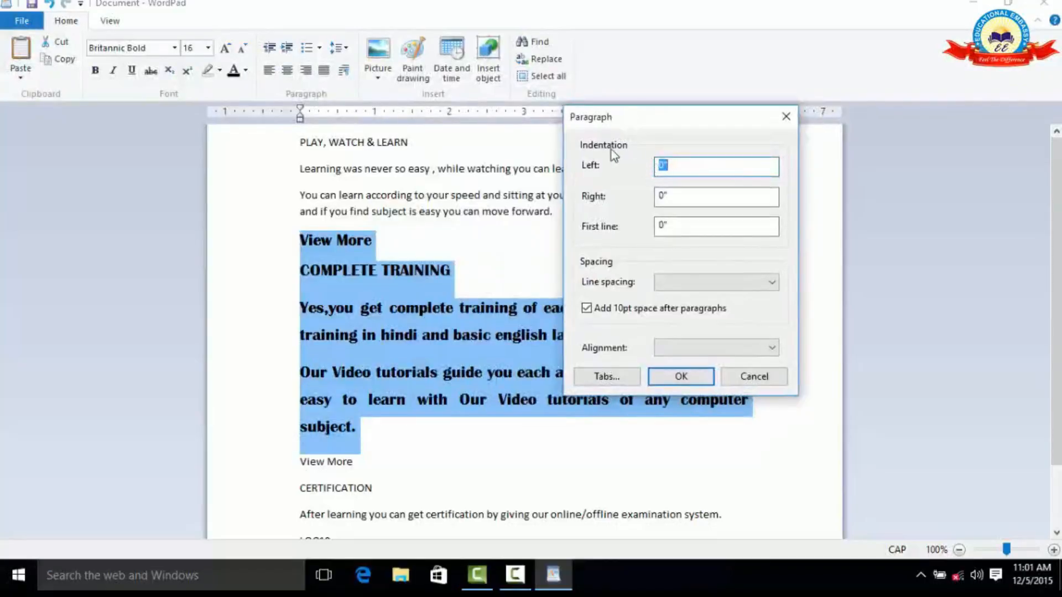
{"action": "left_click", "coordinate": [660, 167]}
{"action": "double_click", "coordinate": [661, 167]}
{"action": "type", "text": "2"}
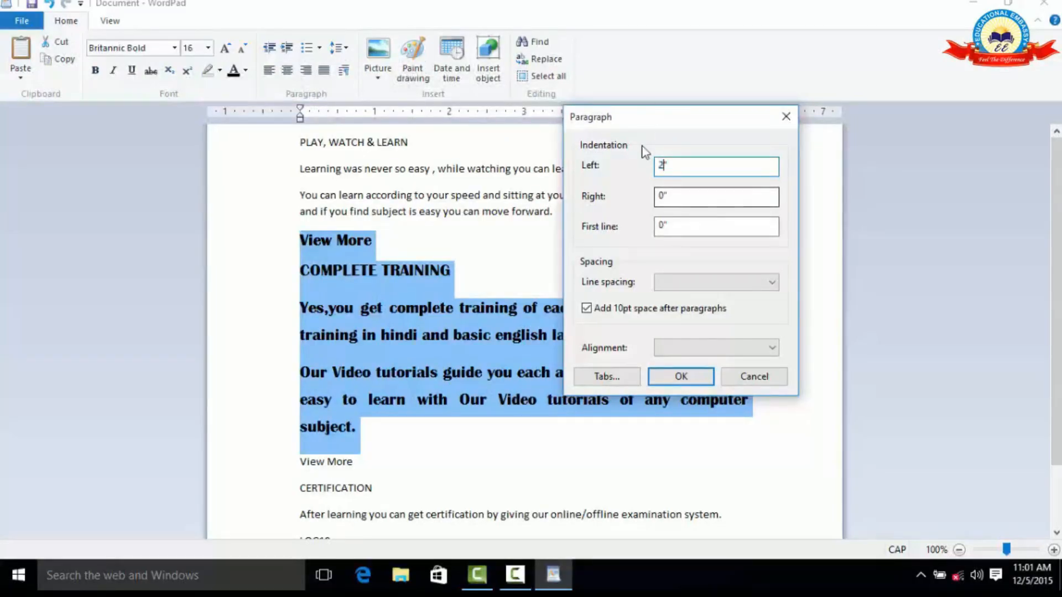
{"action": "left_click", "coordinate": [659, 196]}
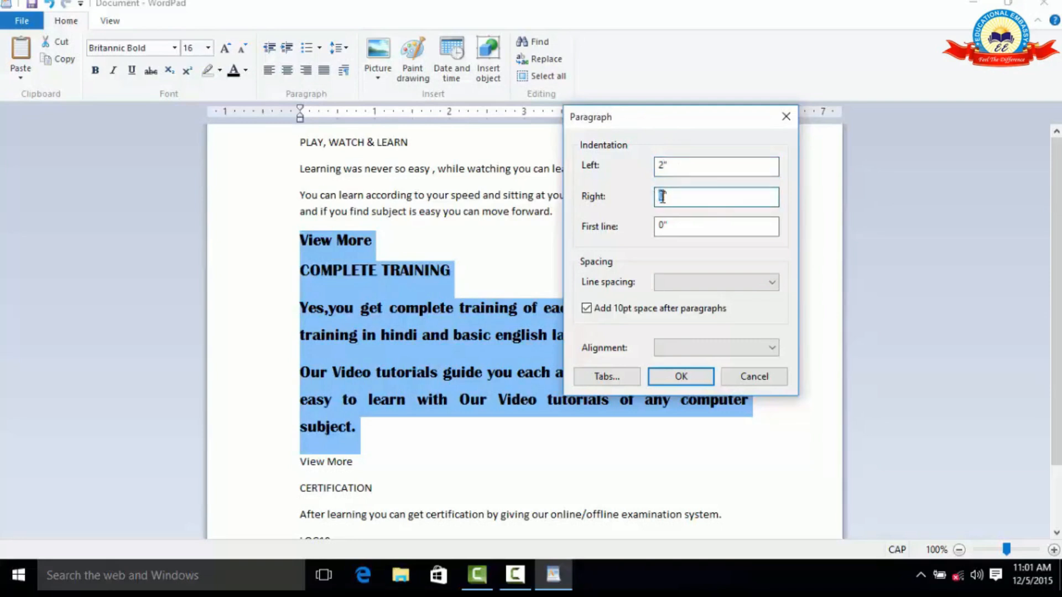
{"action": "double_click", "coordinate": [664, 227]}
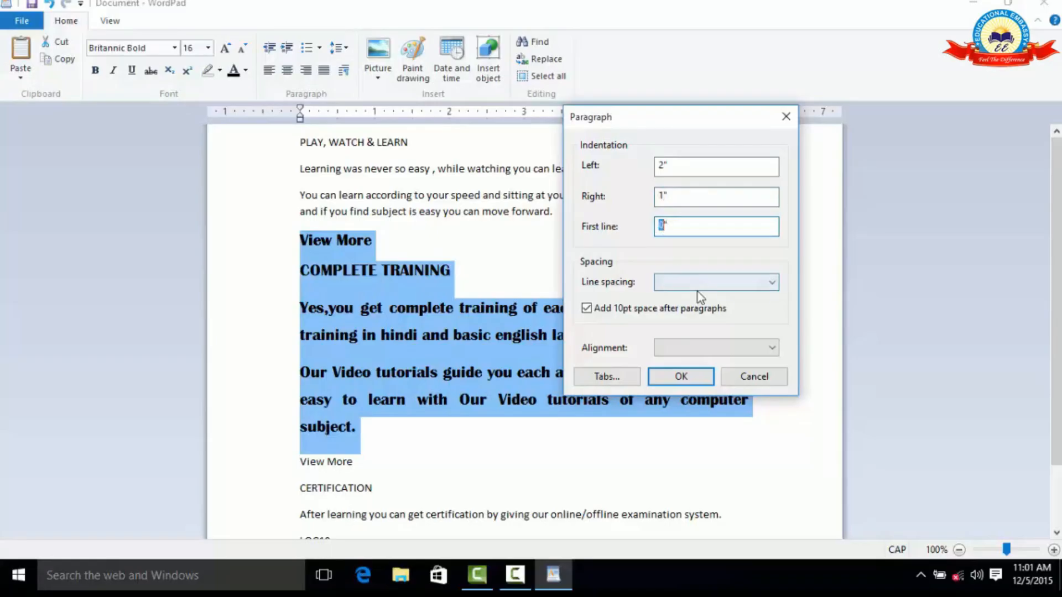
{"action": "type", "text": "2"}
Choose 1.50 line spacing and Left alignment for the selected paragraphs, and apply the paragraph settings.
{"action": "left_click", "coordinate": [711, 284]}
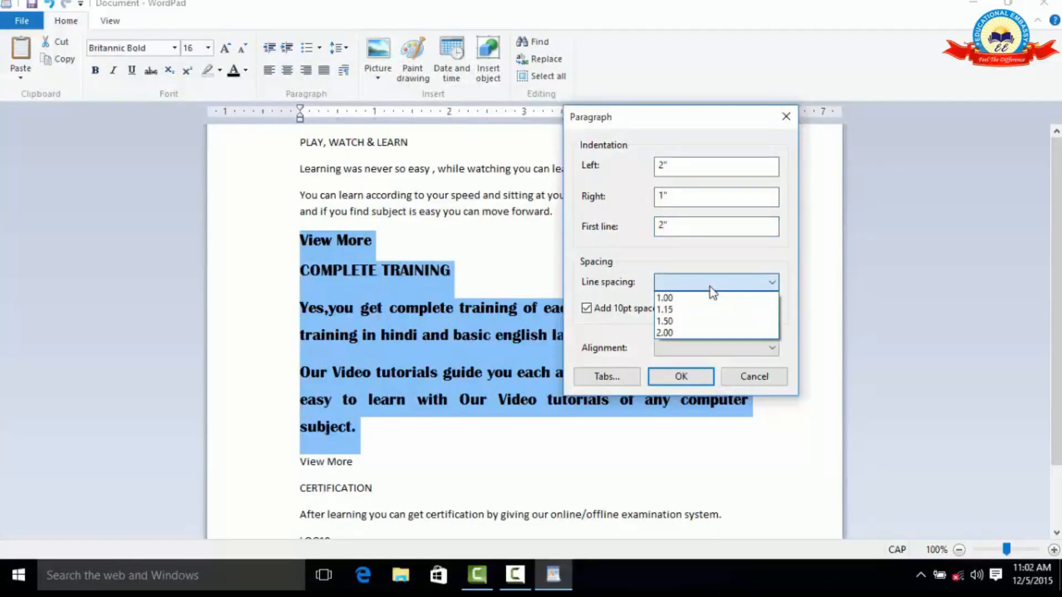
{"action": "left_click", "coordinate": [688, 320]}
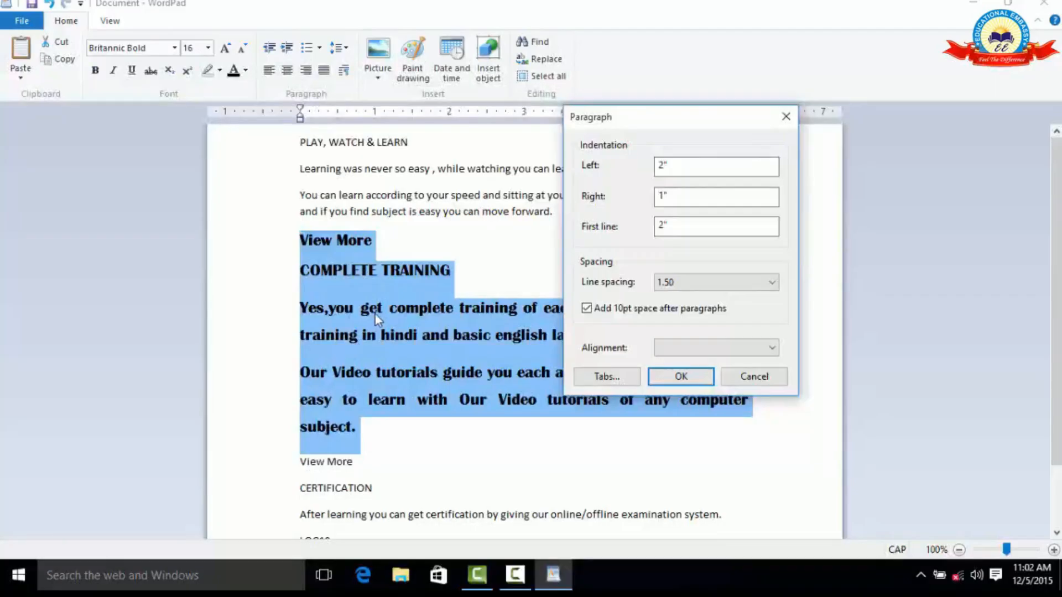
{"action": "left_click", "coordinate": [694, 349]}
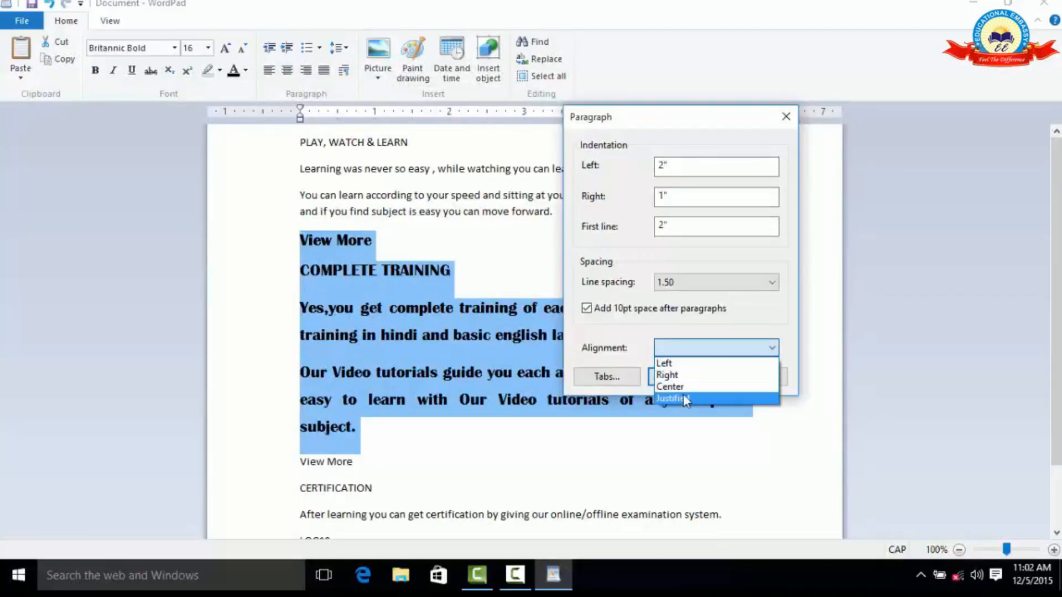
{"action": "left_click", "coordinate": [685, 366]}
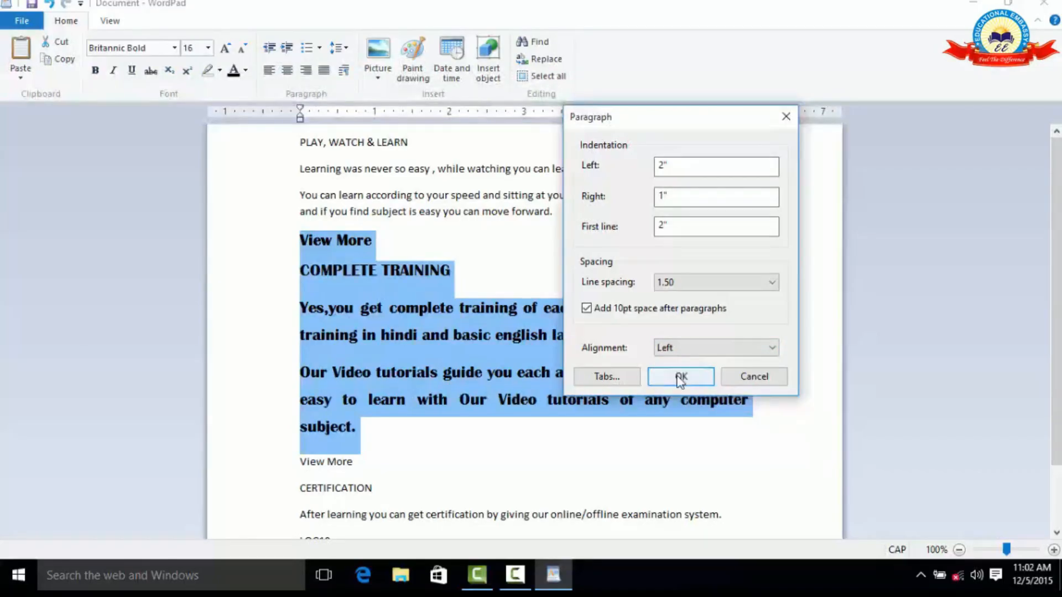
{"action": "left_click", "coordinate": [681, 377]}
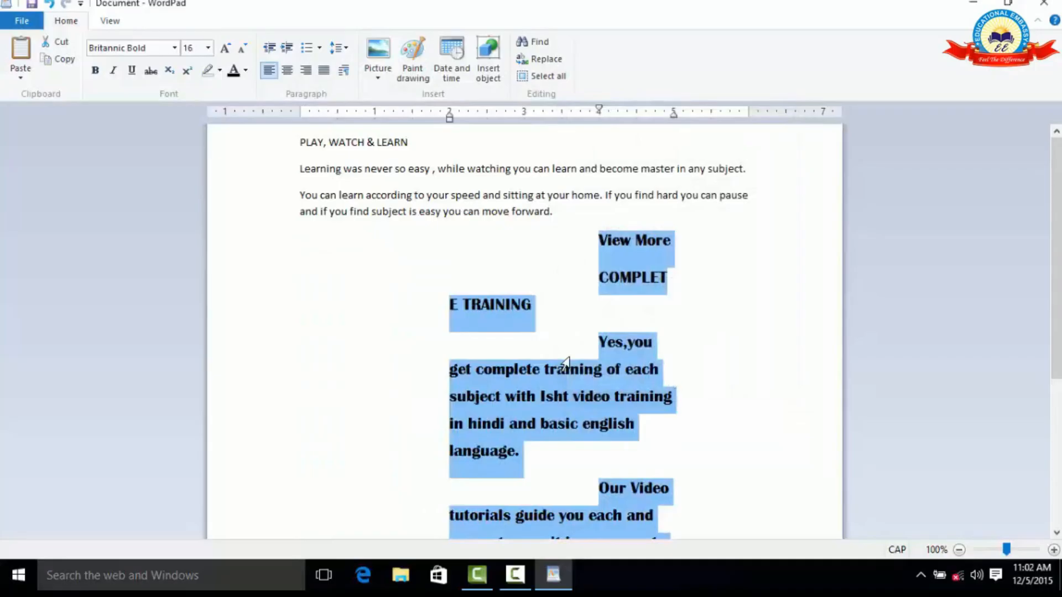
Undo the paragraph settings and step back through the recent alignment changes to centered alignment.
{"action": "scroll", "coordinate": [567, 368], "scroll_direction": "down", "scroll_amount": 5}
{"action": "scroll", "coordinate": [572, 392], "scroll_direction": "up", "scroll_amount": 5}
{"action": "scroll", "coordinate": [619, 371], "scroll_direction": "down", "scroll_amount": 5}
{"action": "scroll", "coordinate": [619, 414], "scroll_direction": "up", "scroll_amount": 4}
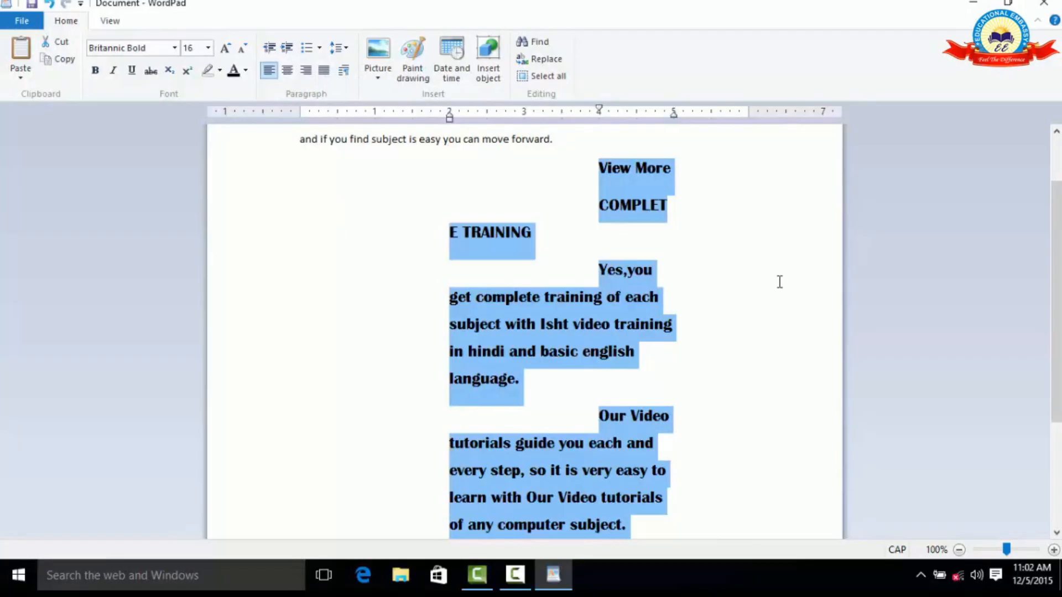
{"action": "key", "text": "ctrl+z"}
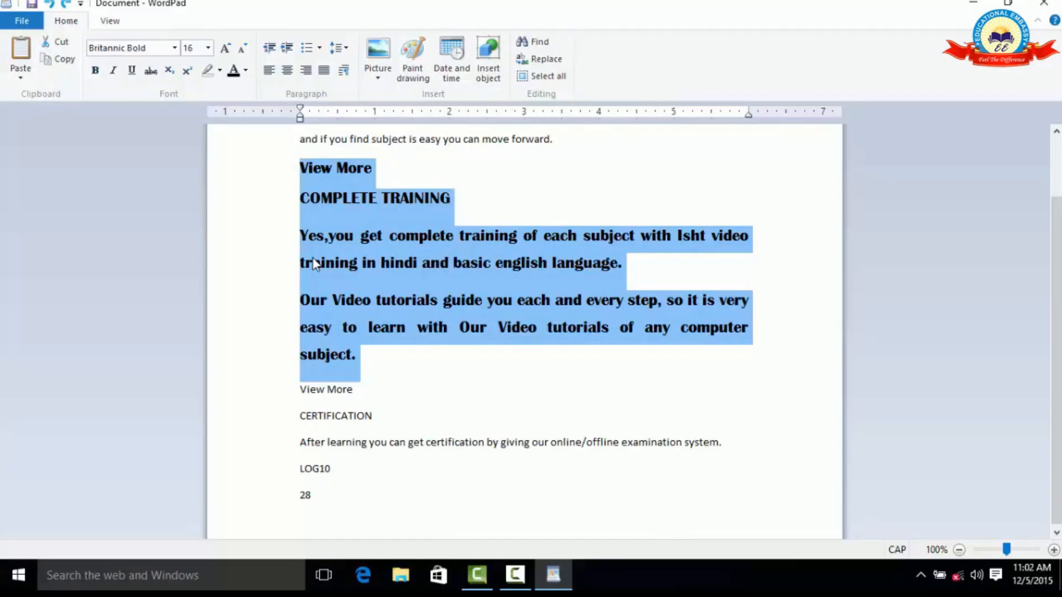
{"action": "left_click", "coordinate": [51, 5]}
{"action": "left_click", "coordinate": [50, 5]}
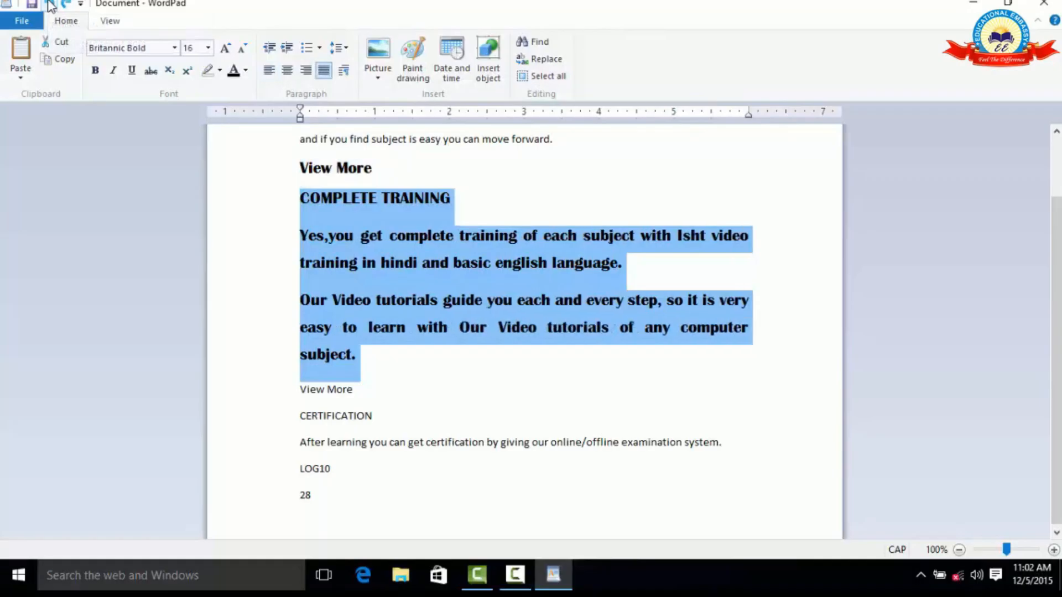
{"action": "left_click", "coordinate": [51, 5]}
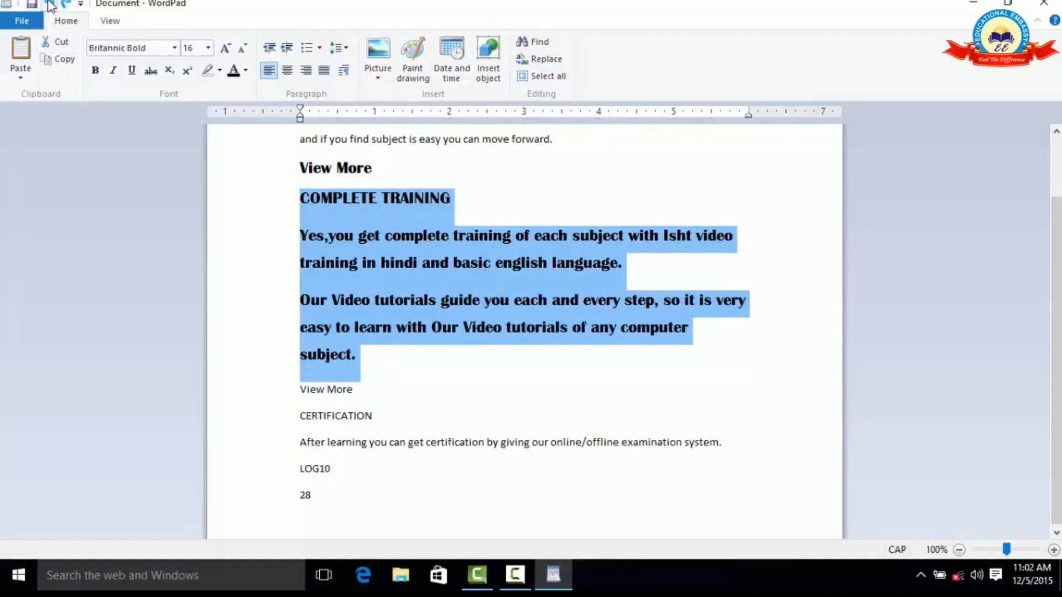
{"action": "left_click", "coordinate": [50, 5]}
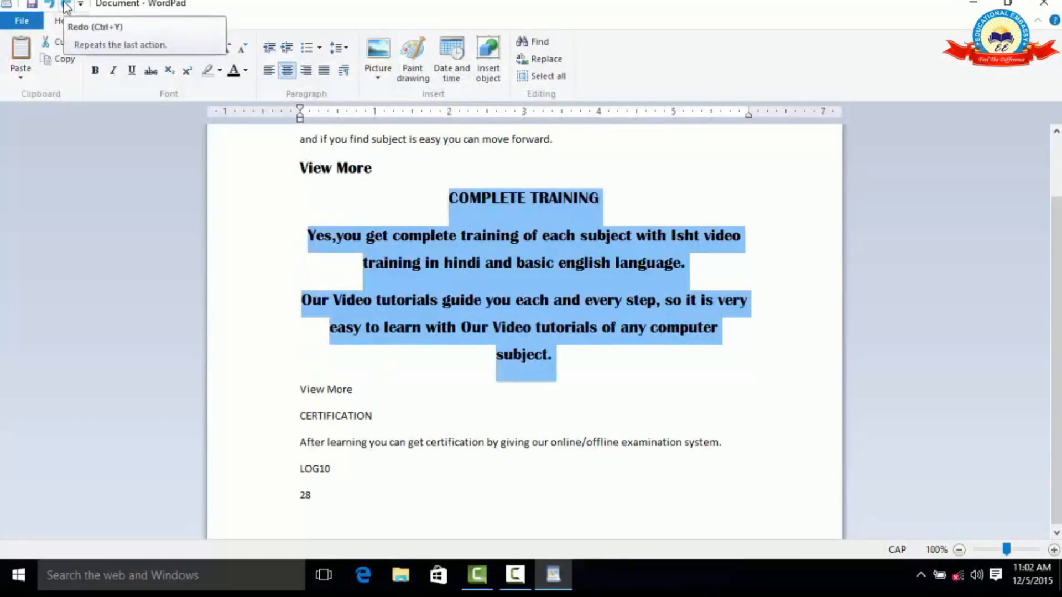
Redo the undone alignment changes and paragraph settings, and undo the paragraph settings once more.
{"action": "left_click", "coordinate": [65, 5]}
{"action": "left_click", "coordinate": [66, 5]}
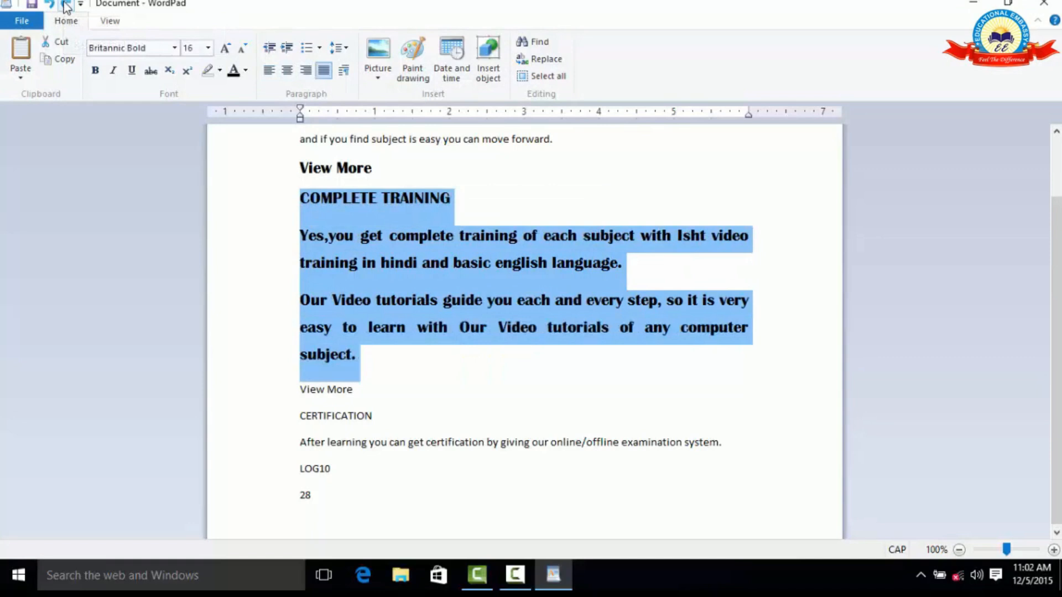
{"action": "left_click", "coordinate": [66, 6]}
{"action": "left_click", "coordinate": [66, 5]}
{"action": "left_click", "coordinate": [65, 5]}
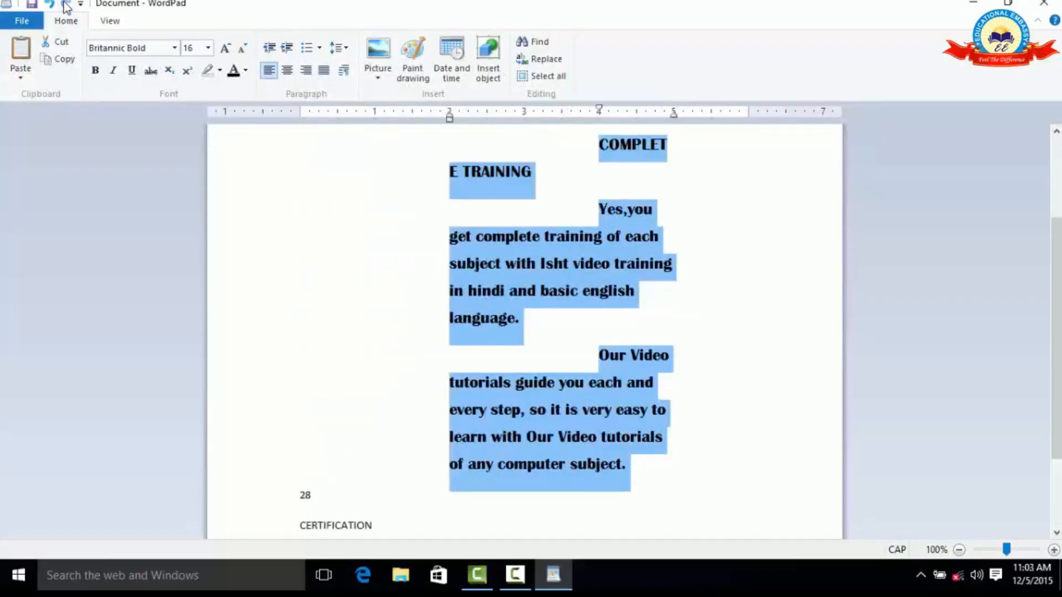
{"action": "left_click", "coordinate": [52, 6]}
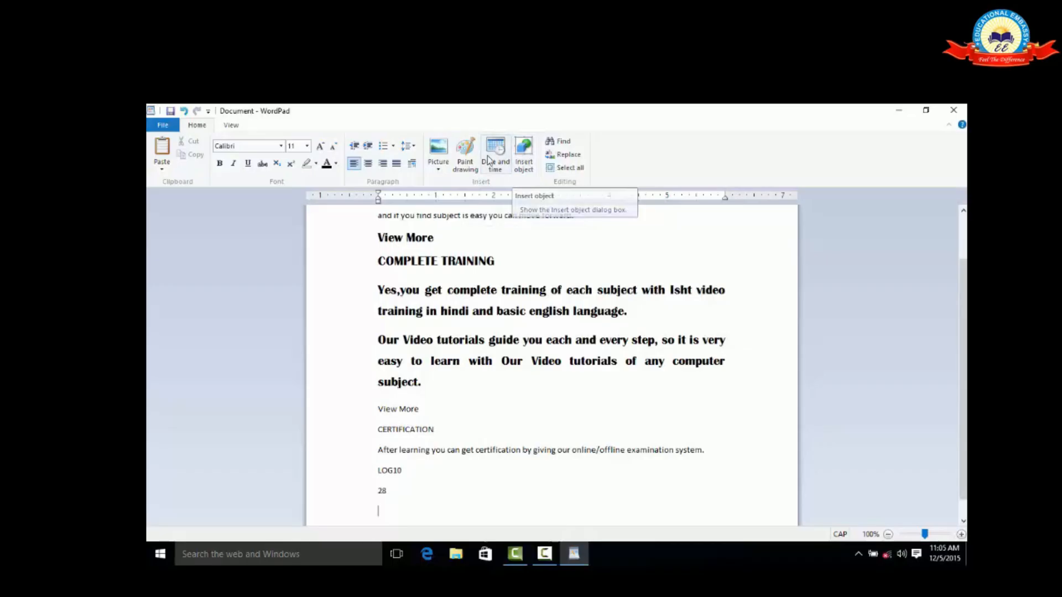
Insert the STAR THREE picture from the Pictures folder below the "28" line.
{"action": "left_click", "coordinate": [437, 151]}
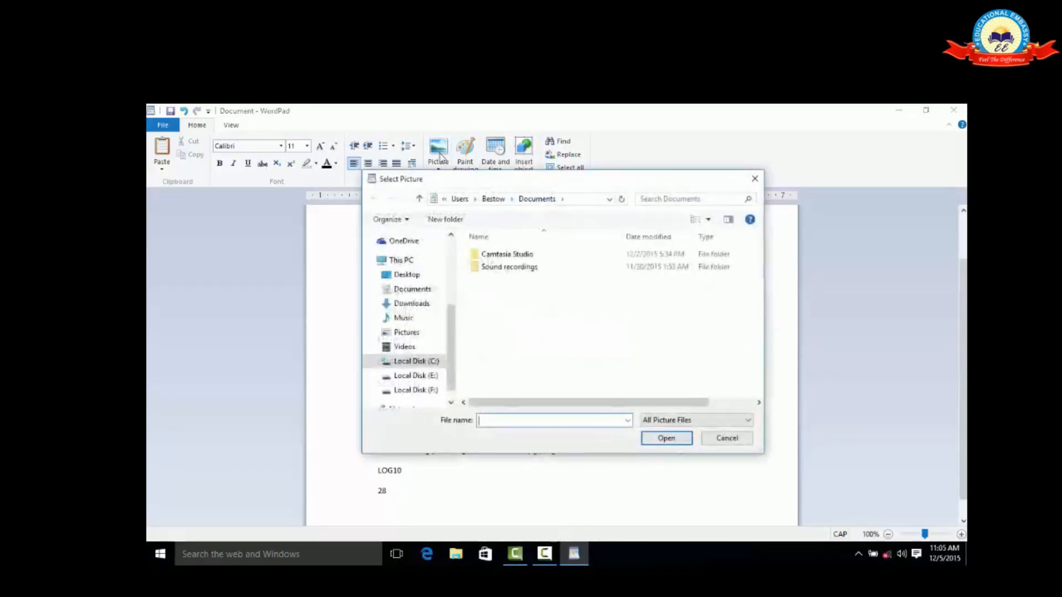
{"action": "left_click", "coordinate": [412, 335]}
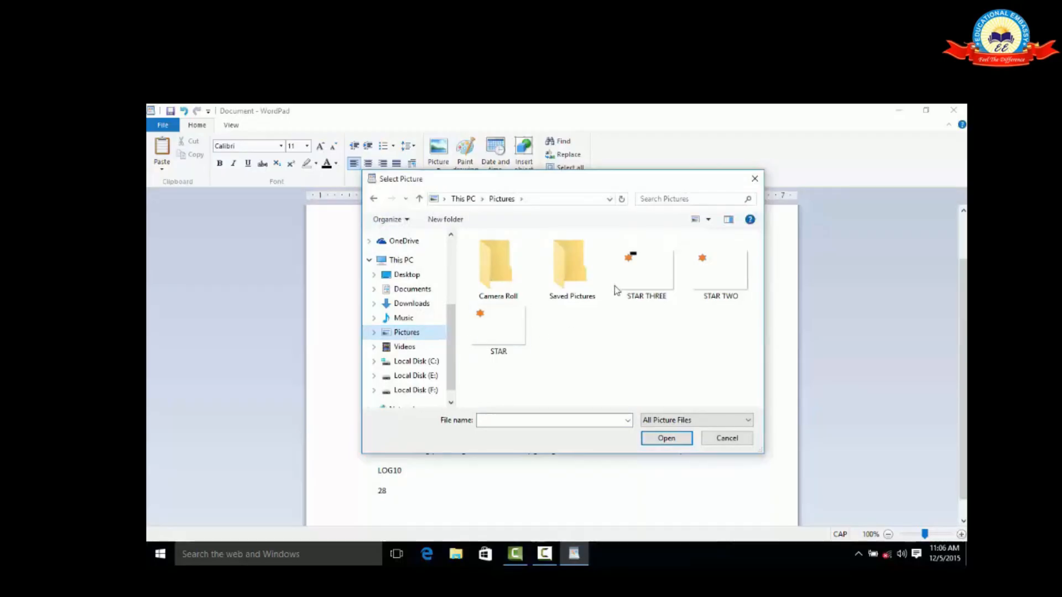
{"action": "left_click", "coordinate": [630, 282]}
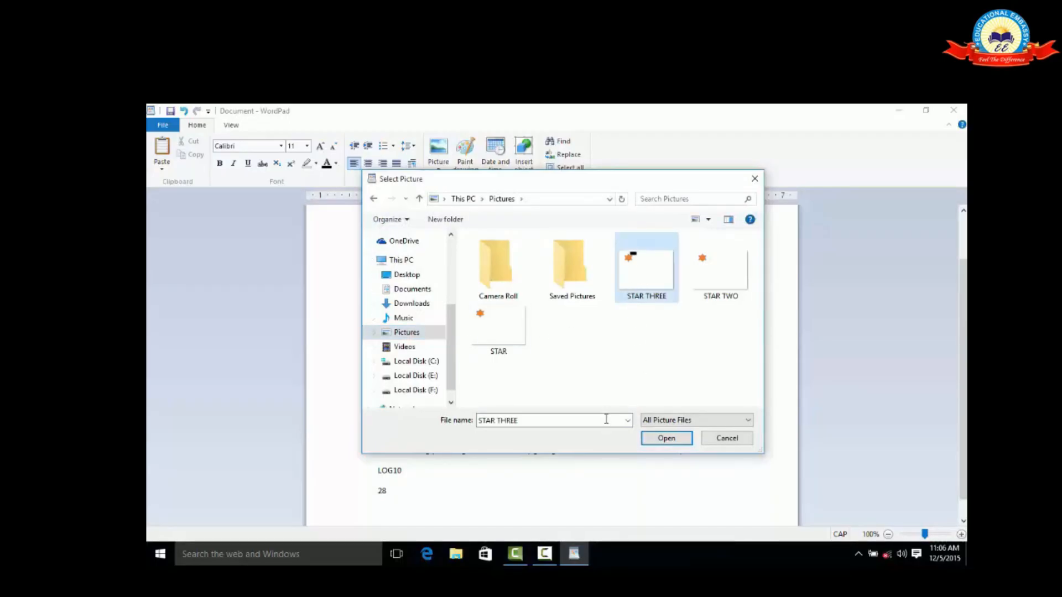
{"action": "left_click", "coordinate": [670, 439]}
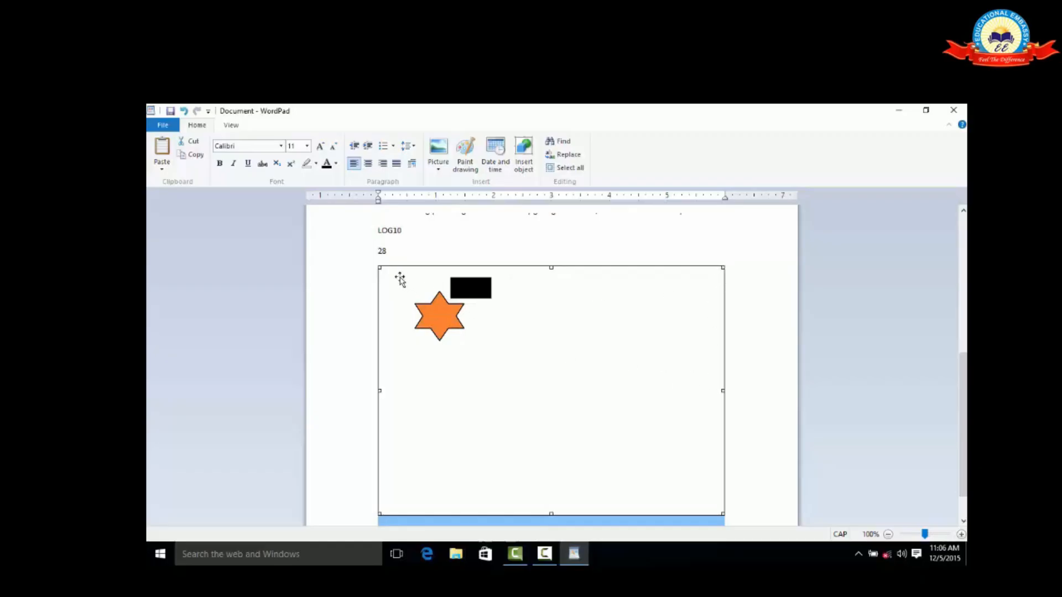
Shrink the inserted star picture from its corner, and widen it from its side to about 5.4 inches.
{"action": "left_click", "coordinate": [554, 239]}
{"action": "left_click", "coordinate": [468, 322]}
{"action": "left_click_drag", "start_coordinate": [721, 511], "coordinate": [635, 450]}
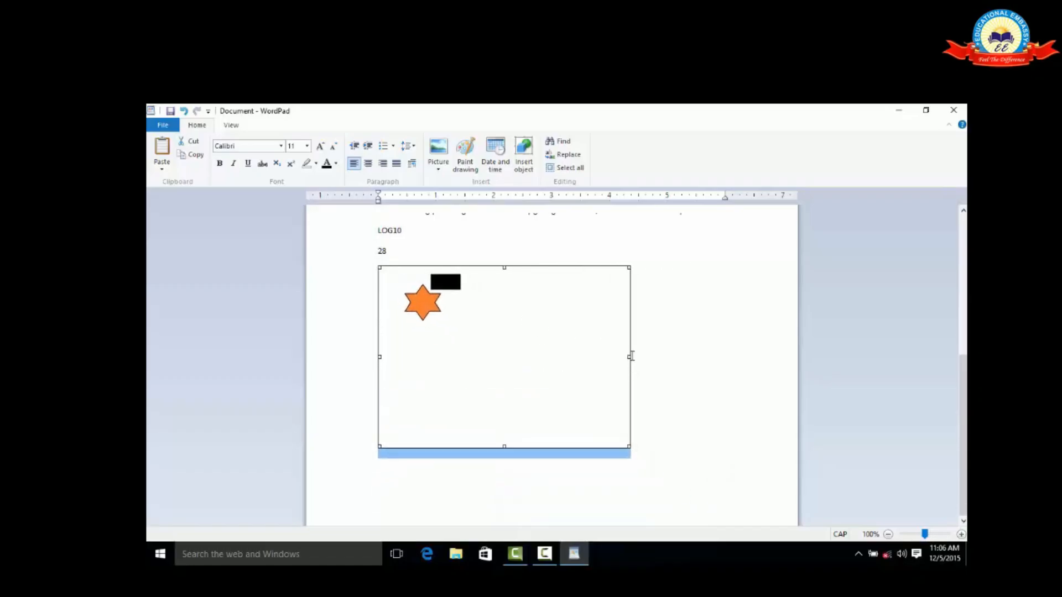
{"action": "left_click_drag", "start_coordinate": [629, 355], "coordinate": [690, 356]}
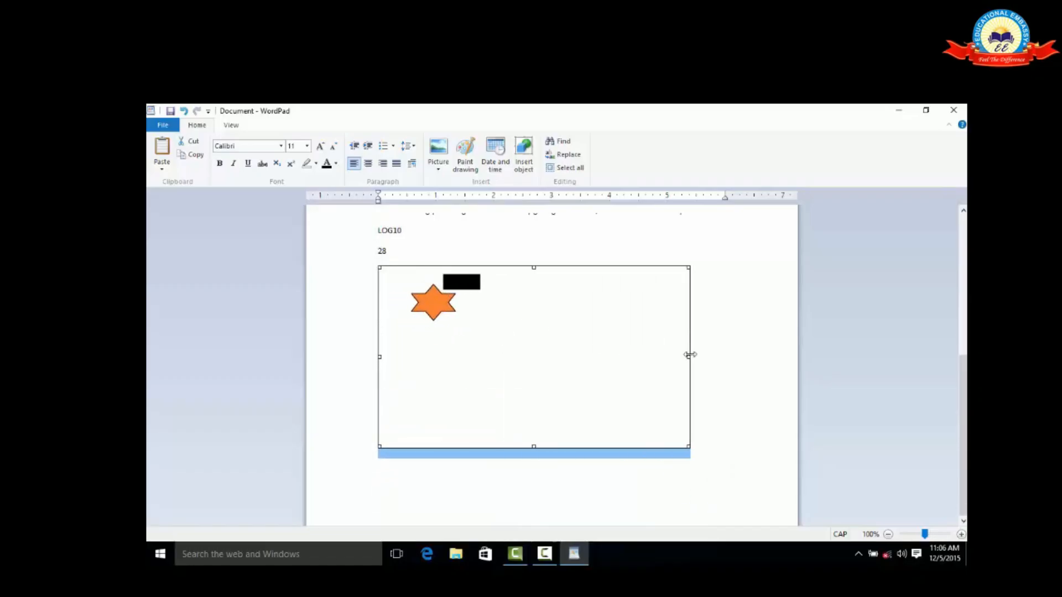
Select the star picture and delete it from the document.
{"action": "left_click", "coordinate": [710, 332]}
{"action": "left_click", "coordinate": [560, 335]}
{"action": "left_click", "coordinate": [725, 323]}
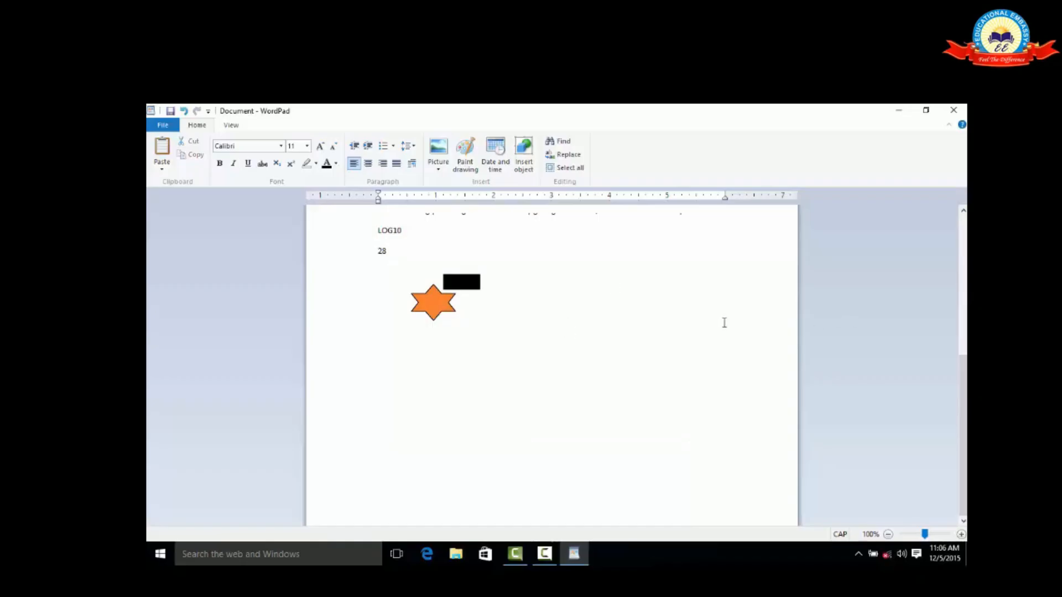
{"action": "left_click", "coordinate": [543, 332]}
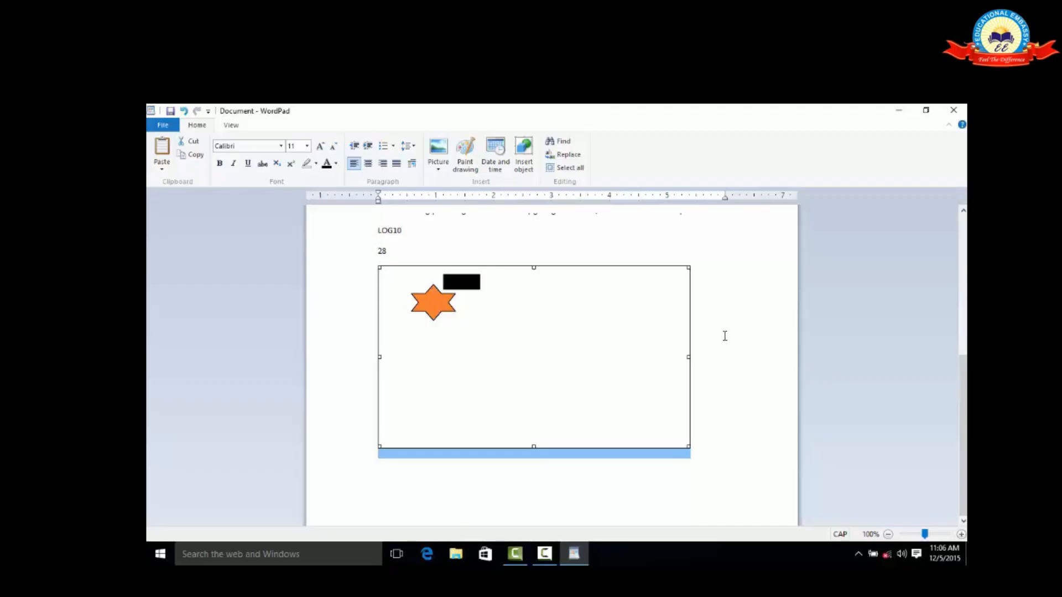
{"action": "key", "text": "Delete"}
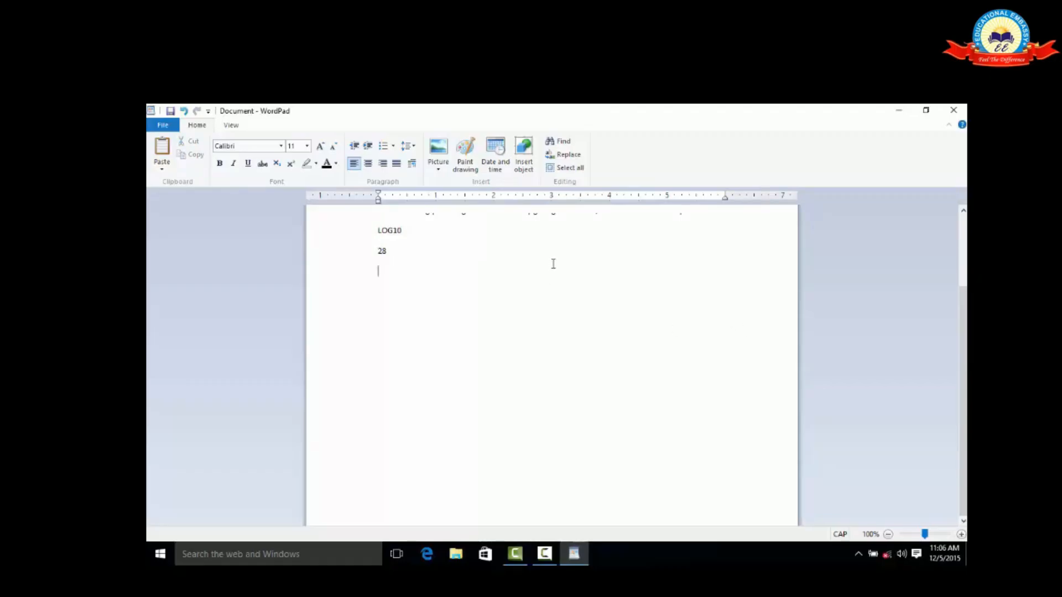
Insert a blank Paint drawing below the "28" line, and start a second Paint drawing after it.
{"action": "left_click", "coordinate": [466, 165]}
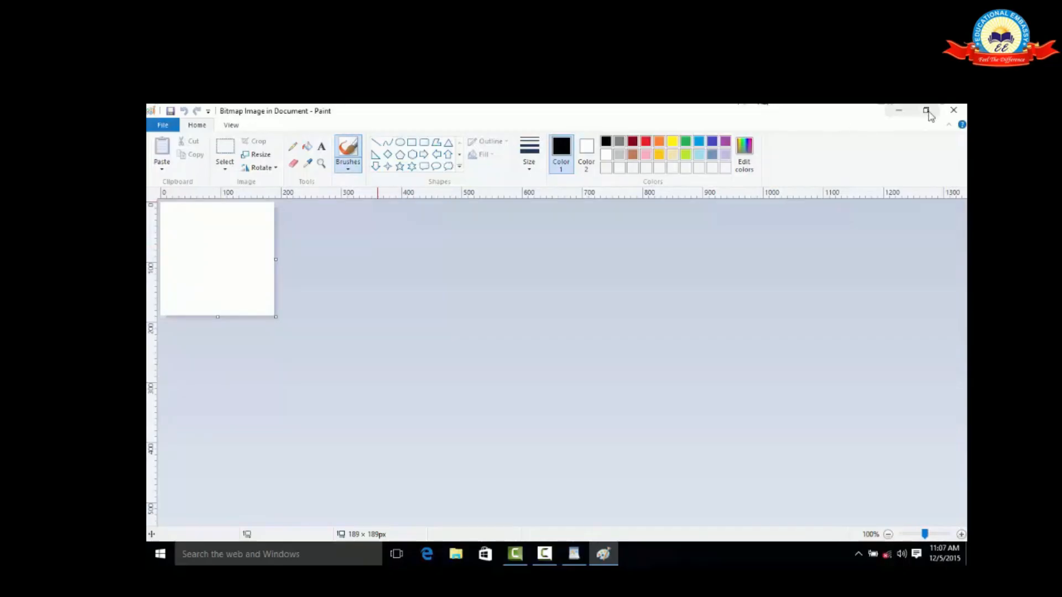
{"action": "left_click", "coordinate": [897, 111]}
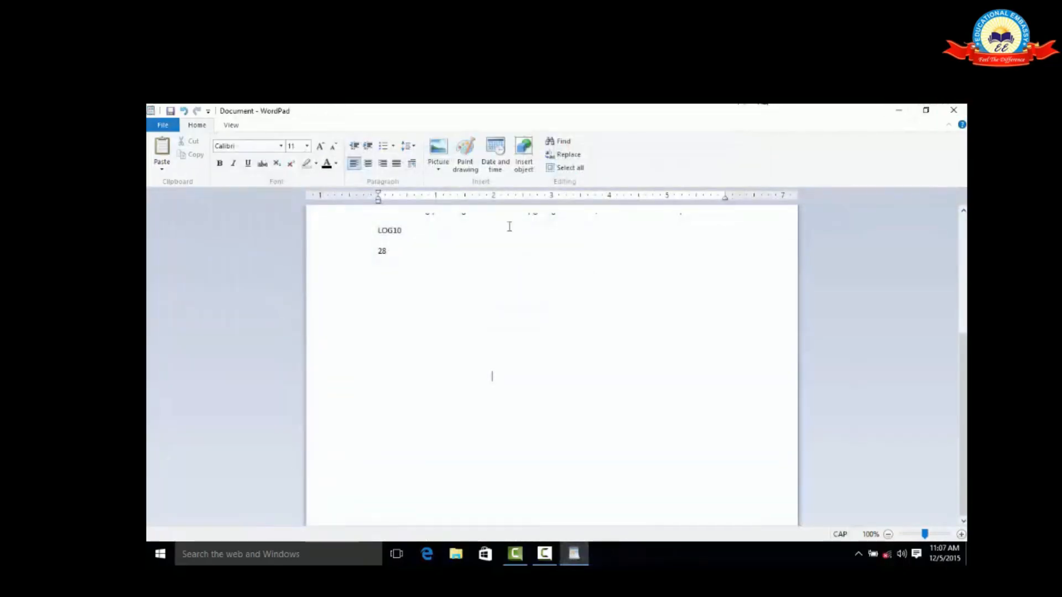
{"action": "left_click", "coordinate": [470, 162]}
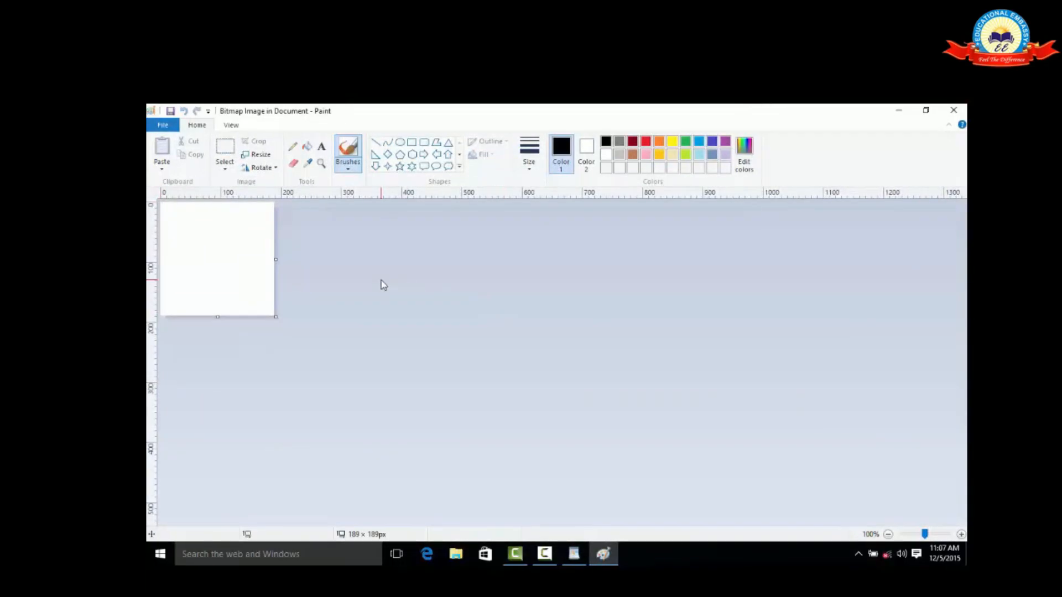
Draw a black-outlined five-point star about 132 × 130 px, fill it with red, and close Paint to return to the WordPad document.
{"action": "left_click", "coordinate": [400, 166]}
{"action": "mouse_move", "coordinate": [176, 216]}
{"action": "left_mouse_down"}
{"action": "mouse_move", "coordinate": [219, 274]}
{"action": "mouse_move", "coordinate": [258, 298]}
{"action": "left_mouse_up"}
{"action": "left_click", "coordinate": [307, 146]}
{"action": "left_click", "coordinate": [646, 143]}
{"action": "left_click", "coordinate": [221, 248]}
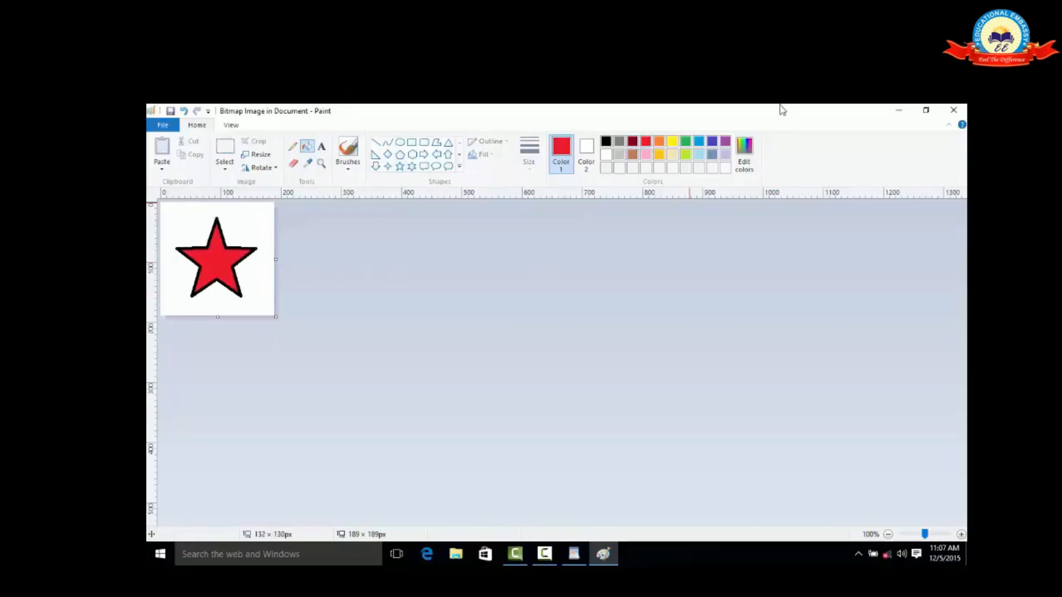
{"action": "left_click", "coordinate": [954, 110]}
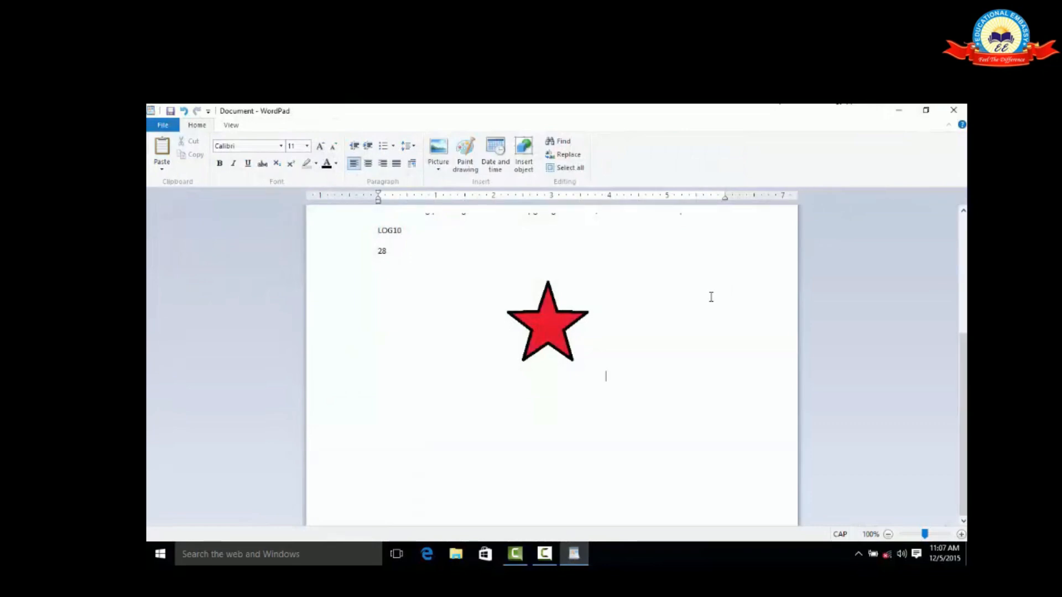
Try resizing the star drawing from its corner, then reopen it in Paint and return to the document, twice.
{"action": "left_click", "coordinate": [534, 331]}
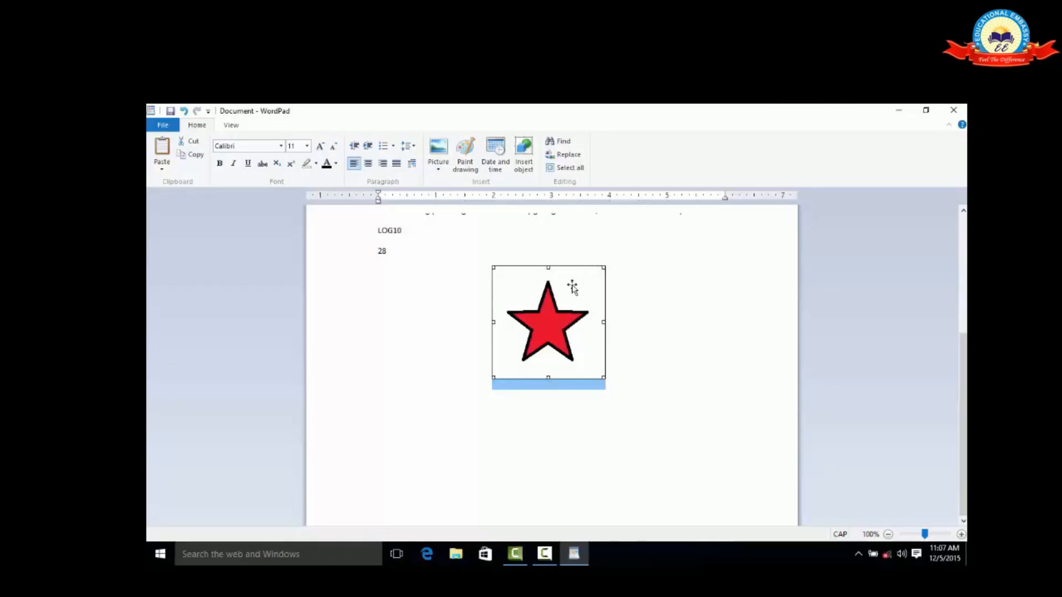
{"action": "left_click_drag", "start_coordinate": [491, 378], "coordinate": [461, 395]}
{"action": "double_click", "coordinate": [535, 341]}
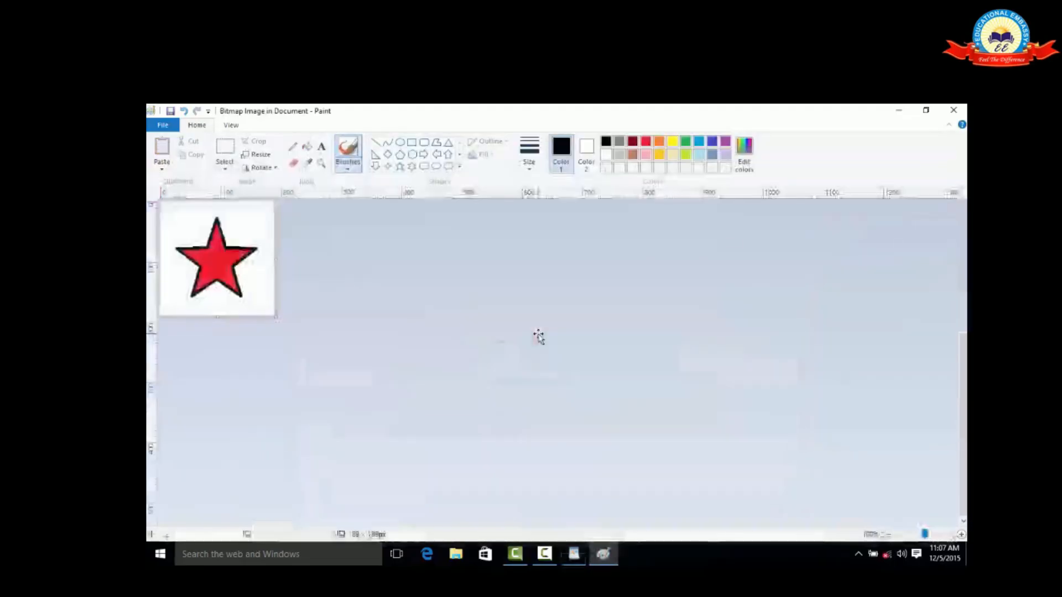
{"action": "left_click", "coordinate": [953, 110]}
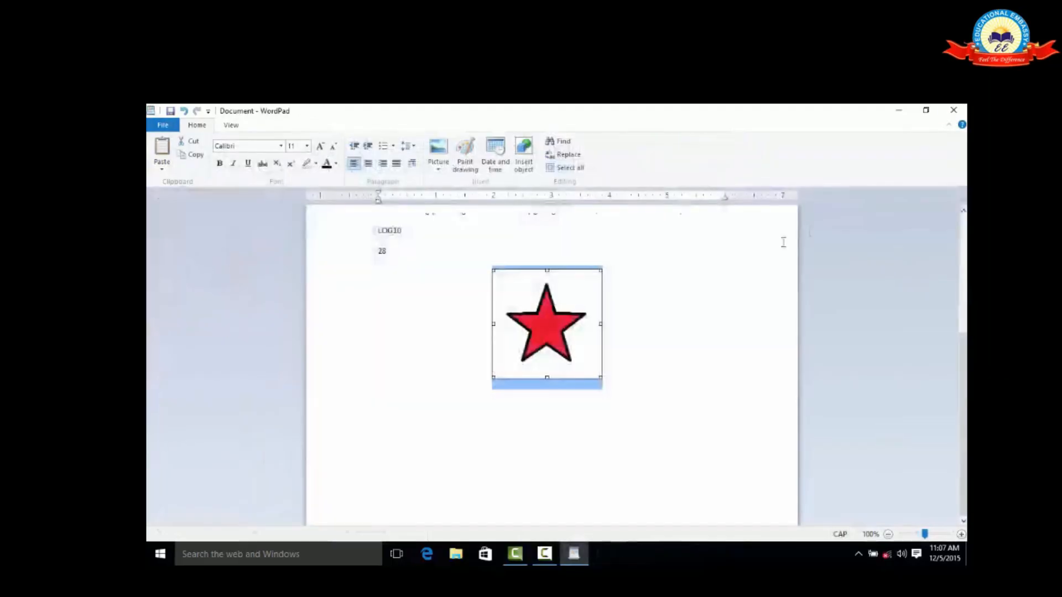
{"action": "double_click", "coordinate": [562, 322]}
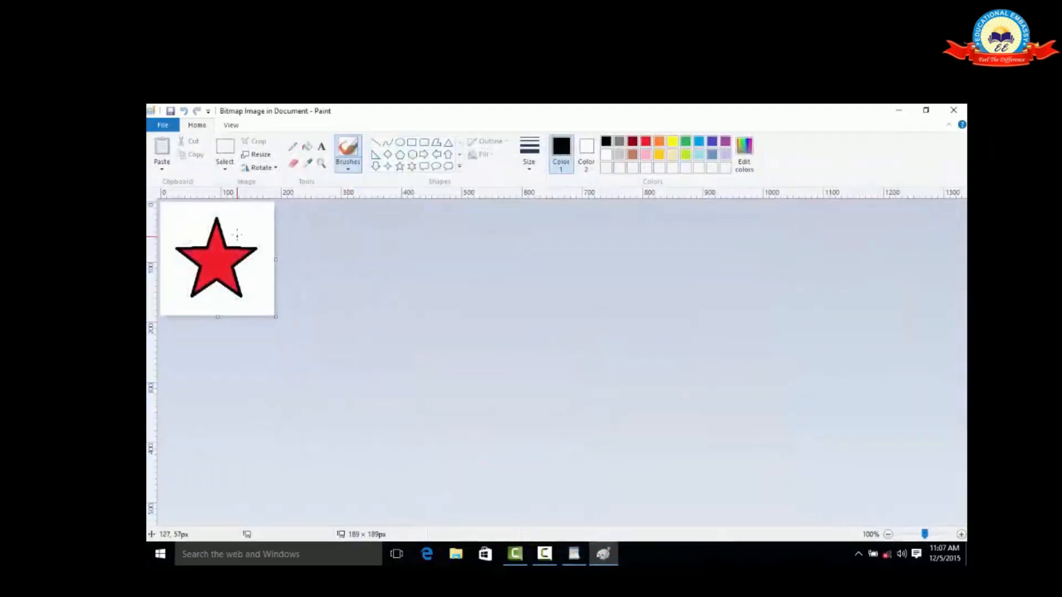
{"action": "left_click", "coordinate": [953, 113]}
{"action": "left_click", "coordinate": [621, 358]}
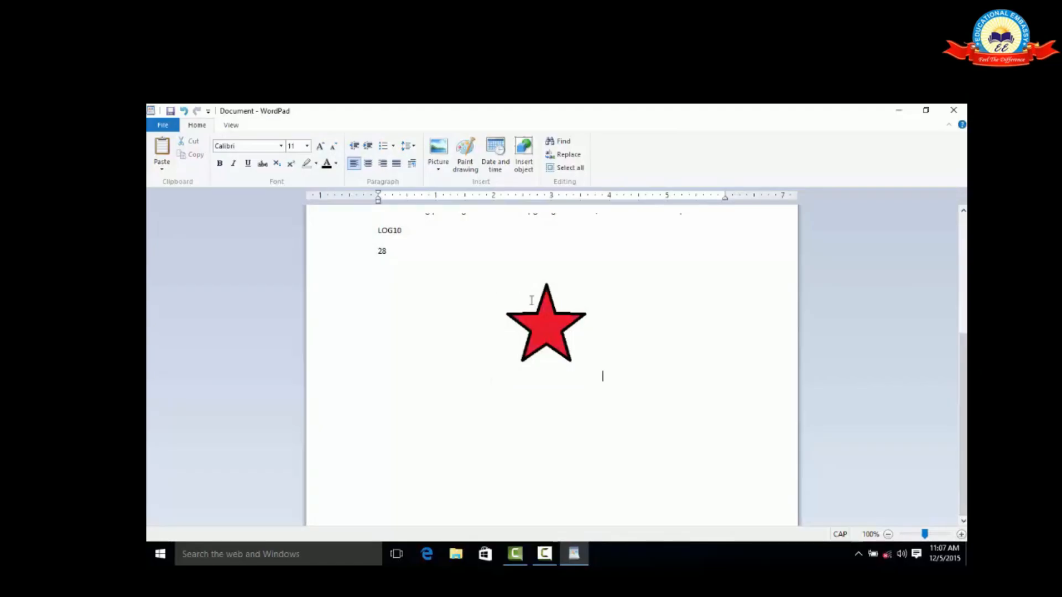
Replace the star drawing with the date in the format "Saturday, December 5, 2015", and start a new line below it.
{"action": "left_click", "coordinate": [561, 321]}
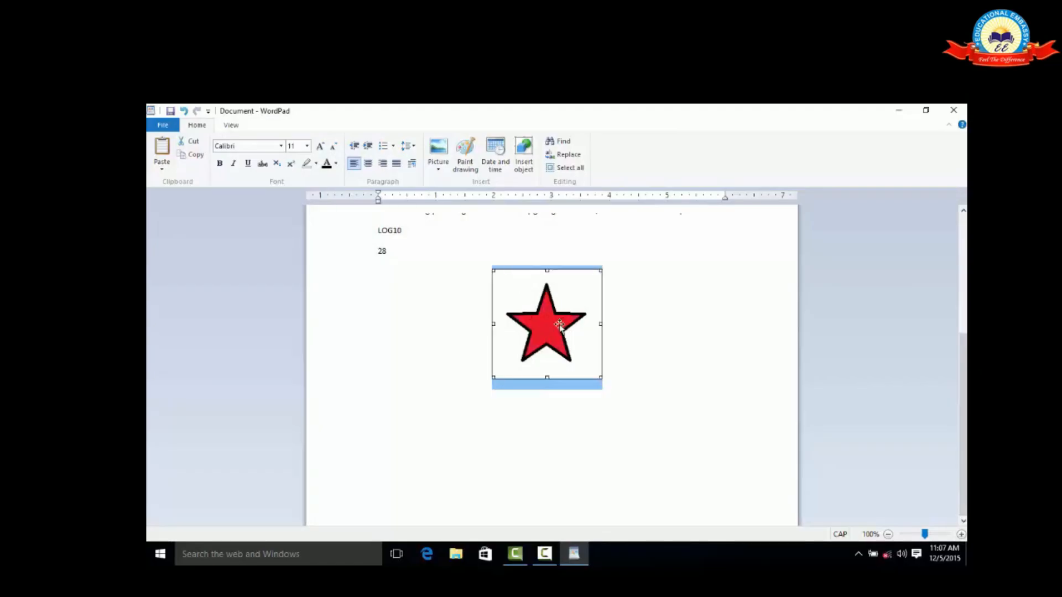
{"action": "key", "text": "Delete"}
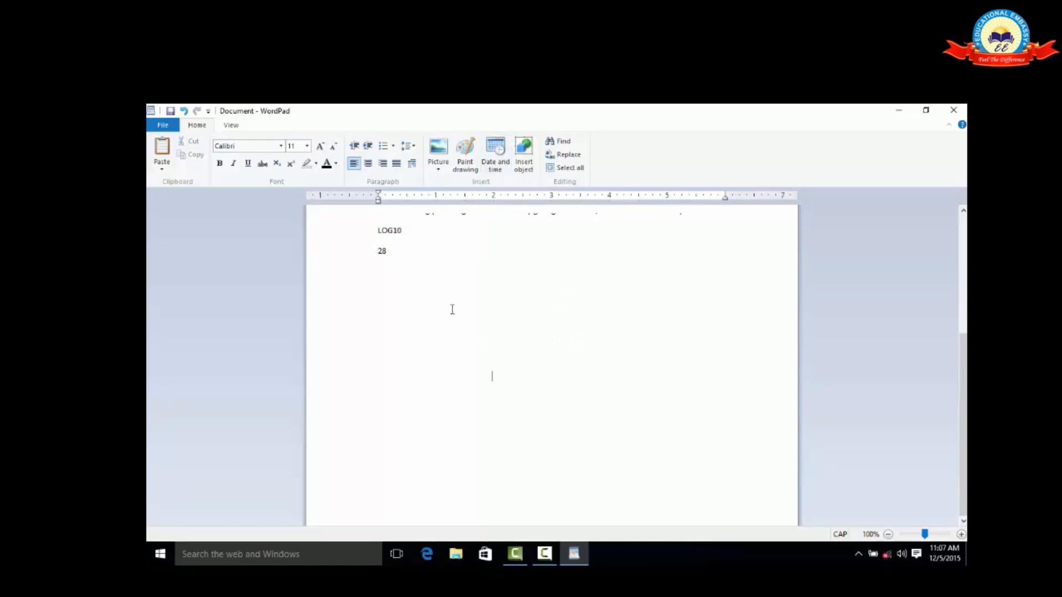
{"action": "left_click", "coordinate": [496, 149]}
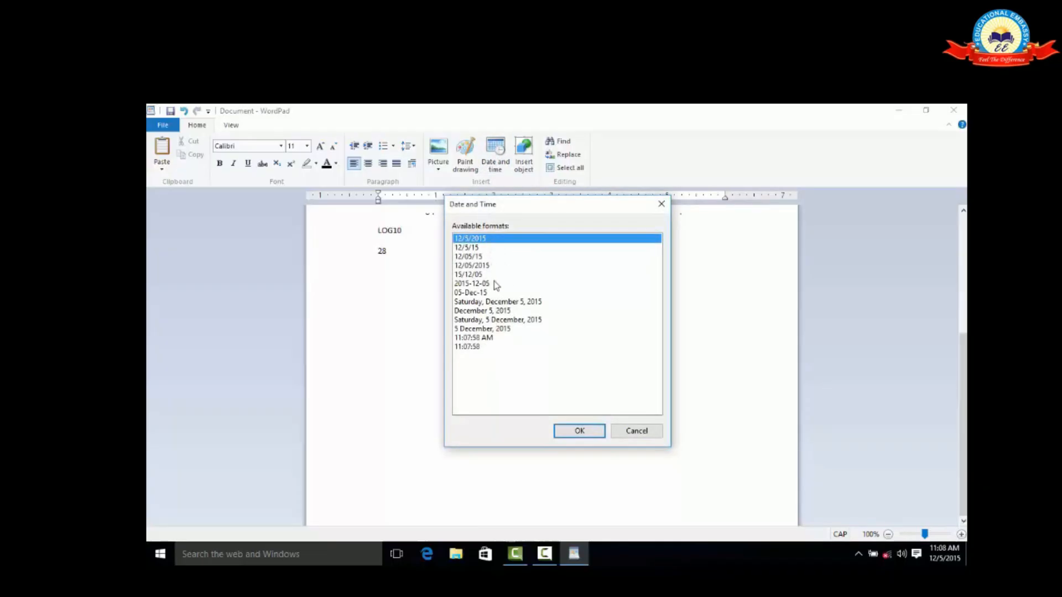
{"action": "left_click", "coordinate": [494, 302]}
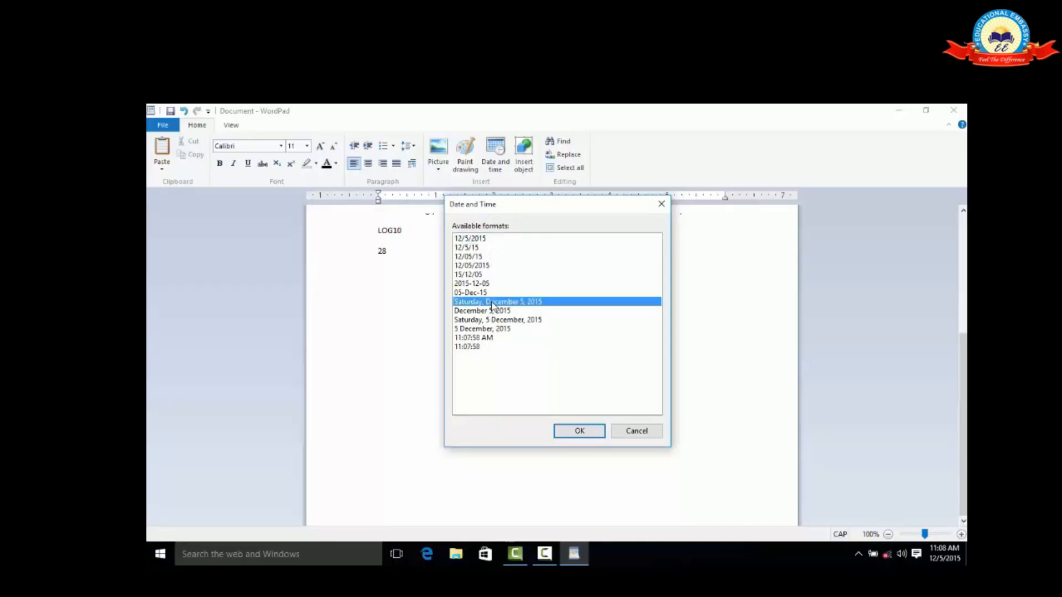
{"action": "left_click", "coordinate": [577, 431]}
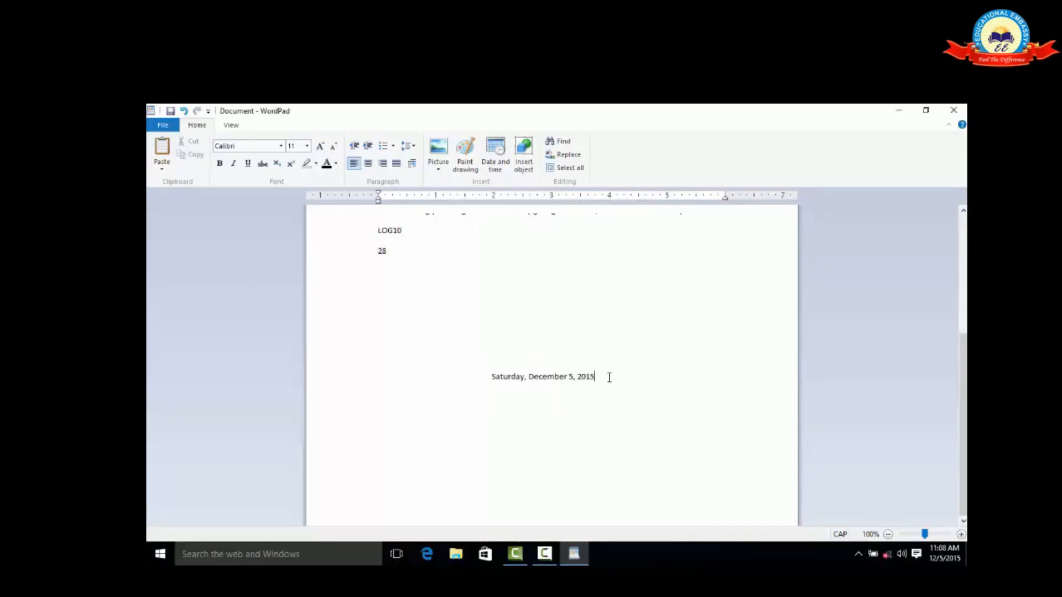
{"action": "left_click_drag", "start_coordinate": [609, 377], "coordinate": [492, 376]}
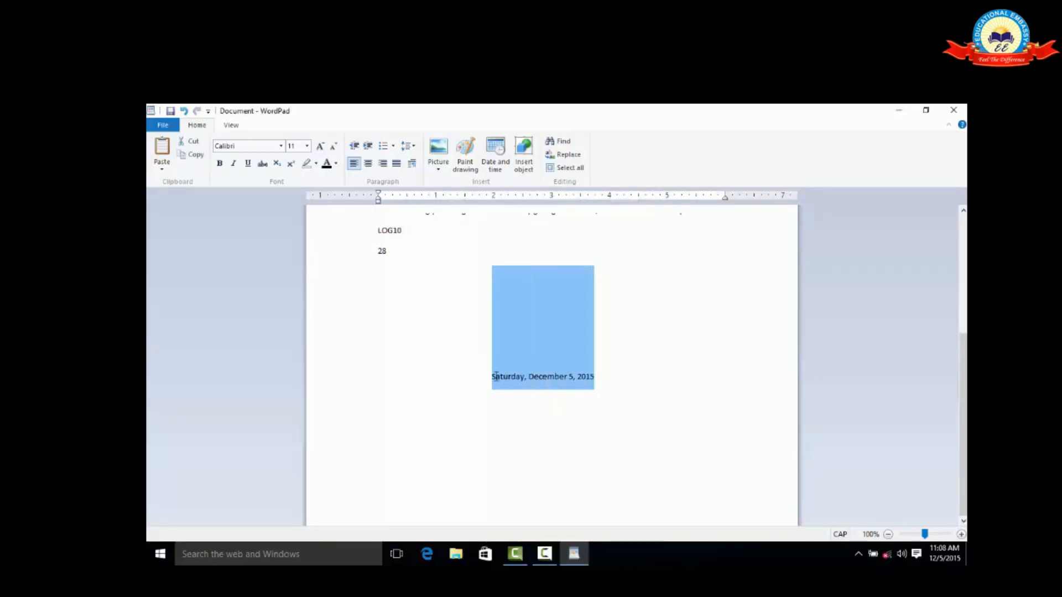
{"action": "left_click", "coordinate": [612, 416]}
{"action": "left_click", "coordinate": [597, 380]}
{"action": "key", "text": "Return"}
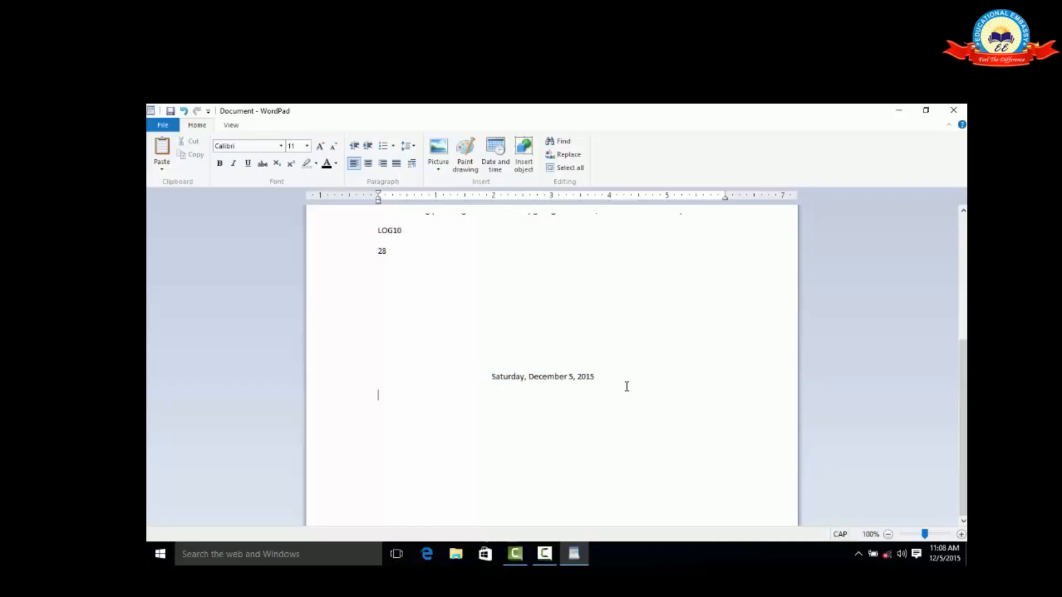
Insert a Microsoft Excel Worksheet object below the date with NAME and AGE columns, four people's names, and ages 12, 33, 55 and 44.
{"action": "left_click", "coordinate": [529, 166]}
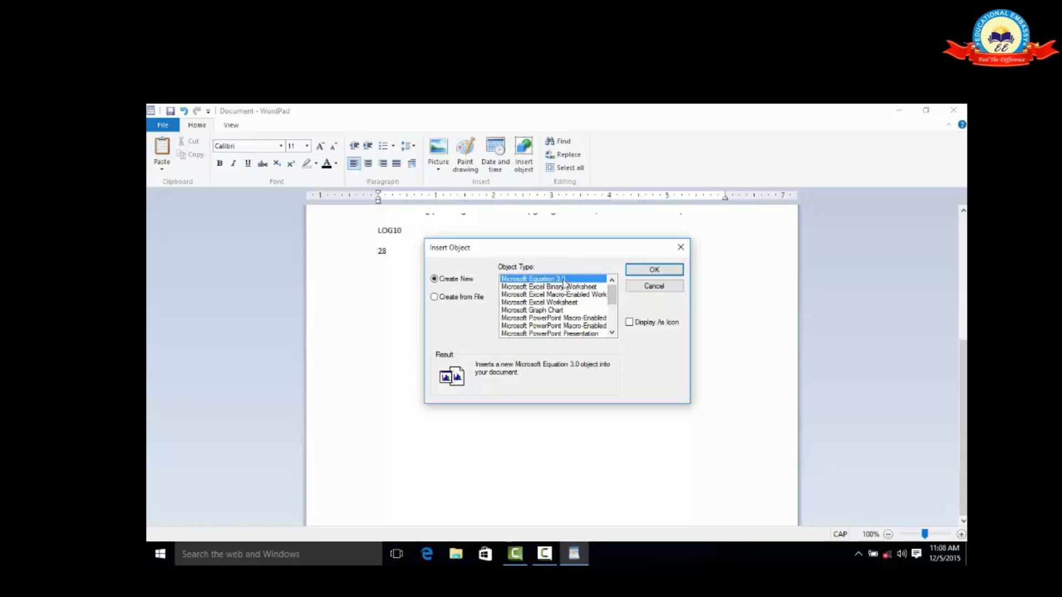
{"action": "mouse_move", "coordinate": [614, 299]}
{"action": "left_mouse_down"}
{"action": "mouse_move", "coordinate": [622, 327]}
{"action": "mouse_move", "coordinate": [616, 294]}
{"action": "left_mouse_up"}
{"action": "left_click", "coordinate": [575, 303]}
{"action": "left_click", "coordinate": [636, 269]}
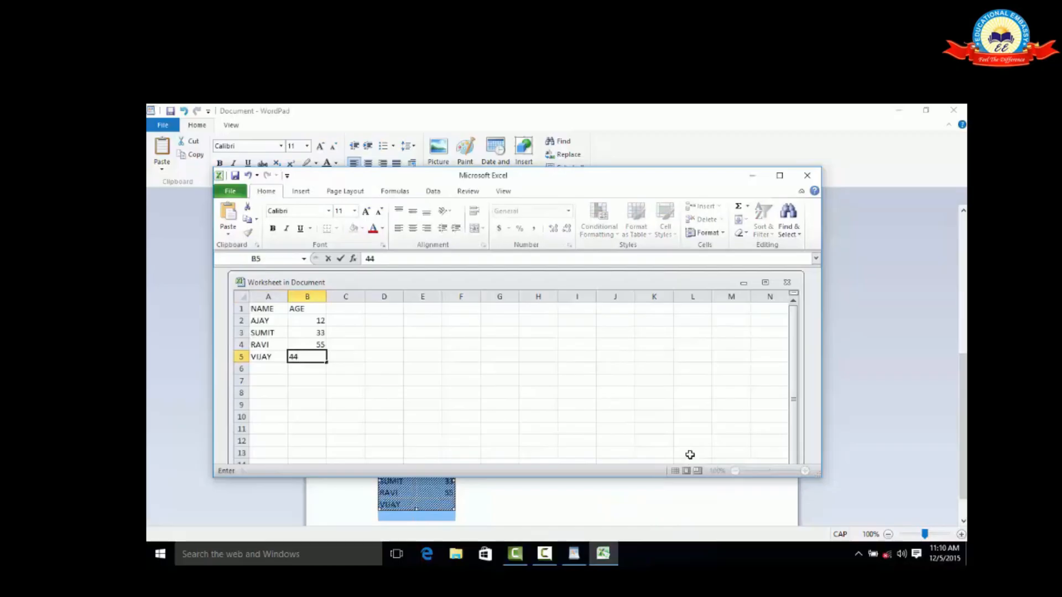
{"action": "key", "text": "Return"}
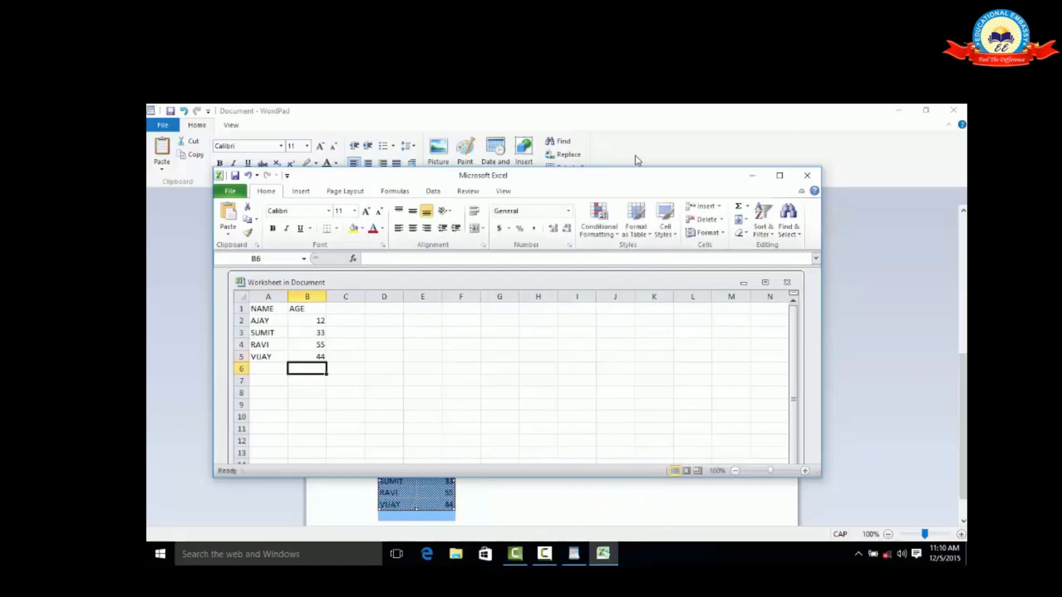
{"action": "left_click", "coordinate": [806, 176]}
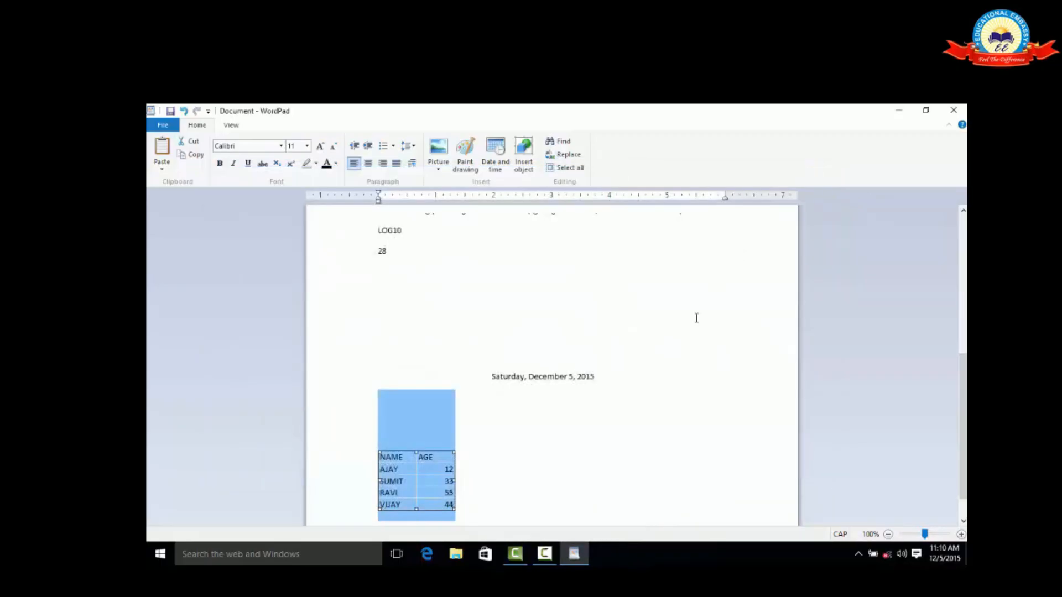
{"action": "left_click", "coordinate": [511, 421]}
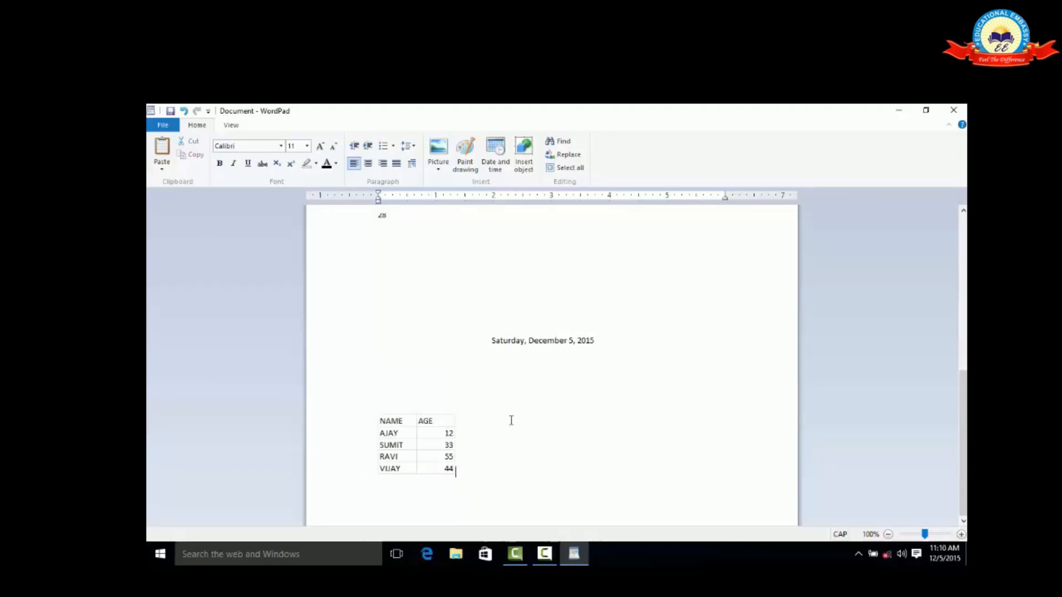
Reopen the embedded worksheet, set the age in cell B3 to 45, and return to the document.
{"action": "left_click", "coordinate": [431, 433]}
{"action": "double_click", "coordinate": [430, 434]}
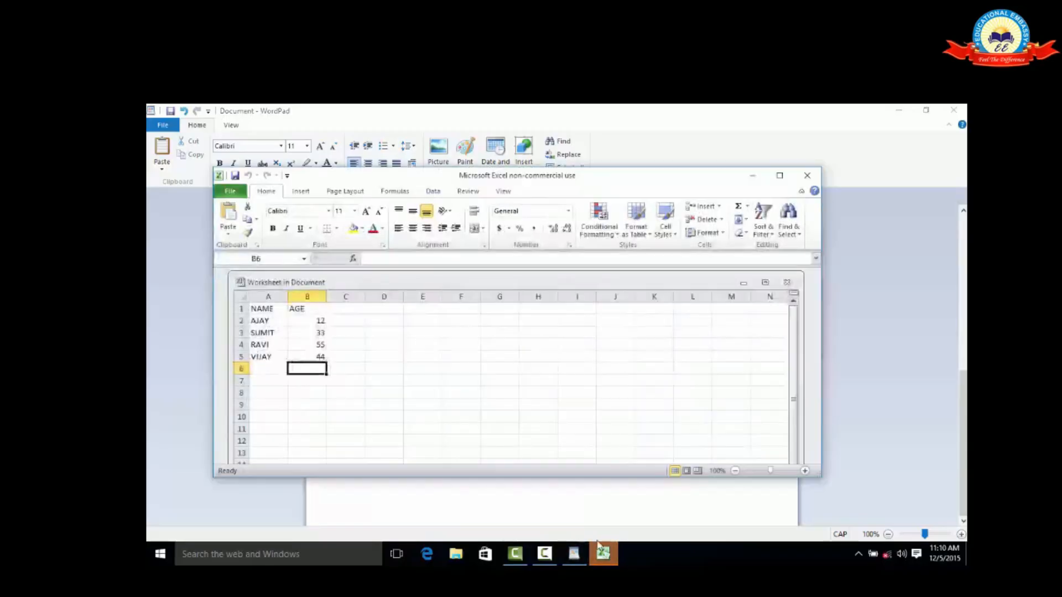
{"action": "left_click", "coordinate": [807, 175]}
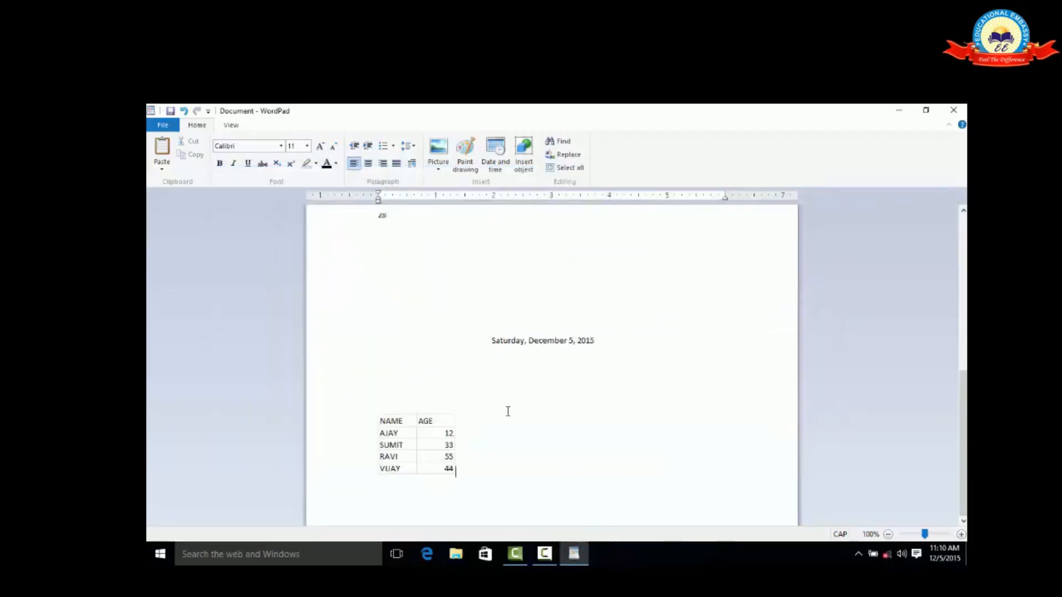
{"action": "double_click", "coordinate": [438, 429]}
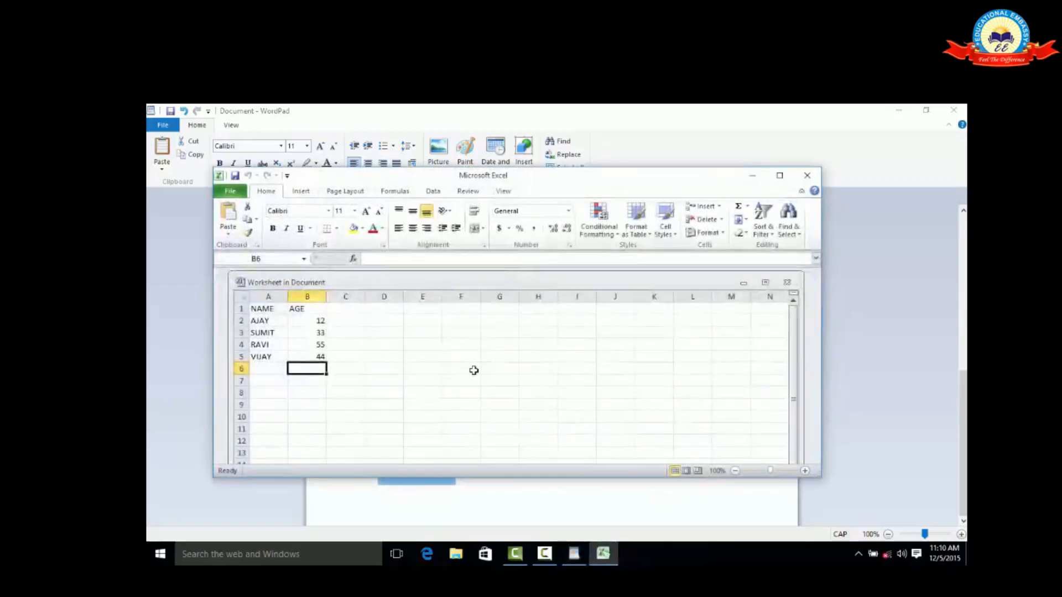
{"action": "left_click", "coordinate": [291, 332]}
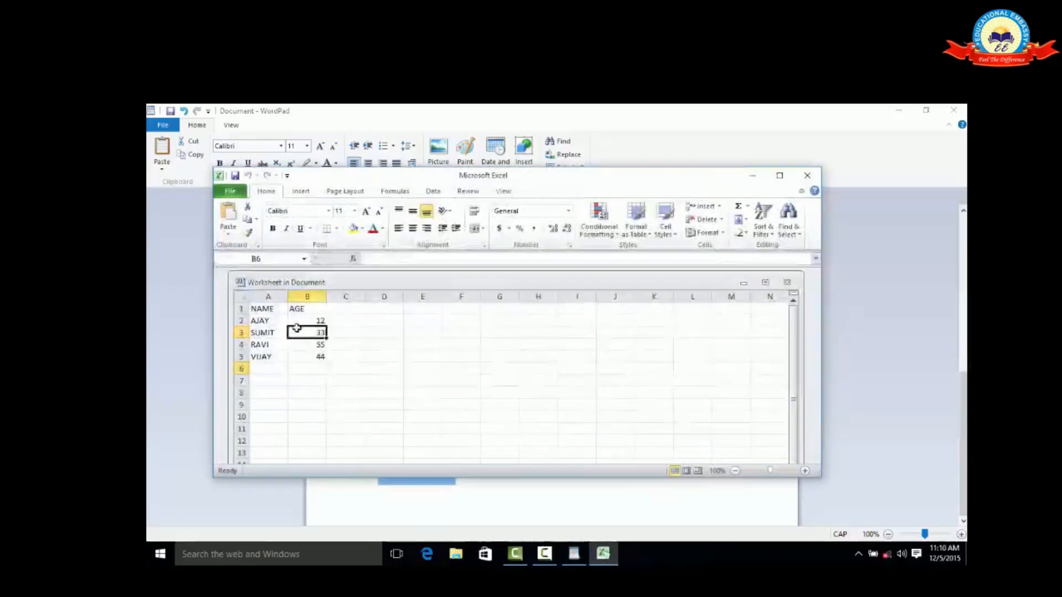
{"action": "type", "text": "45"}
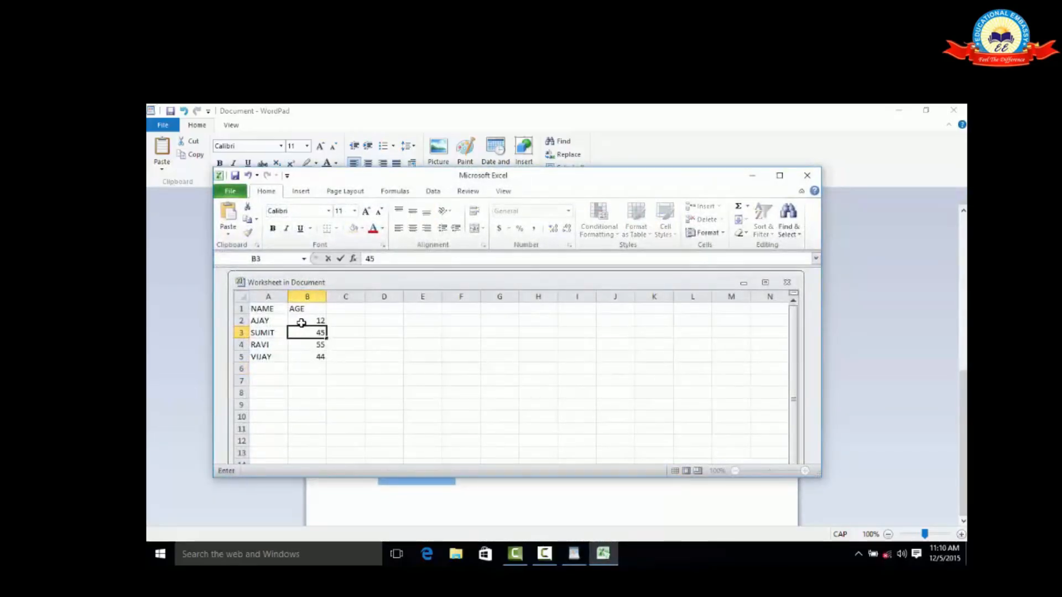
{"action": "left_click", "coordinate": [807, 175]}
{"action": "left_click", "coordinate": [489, 398]}
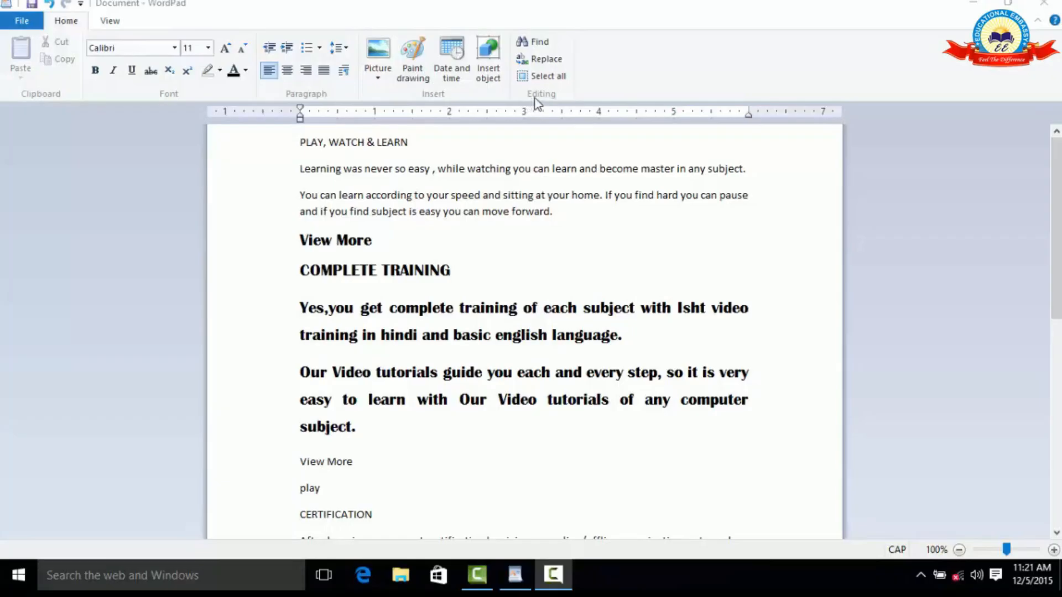
Search the document for "PLAY", moving the Find dialog aside and stepping through every match until the search ends.
{"action": "left_click", "coordinate": [544, 46]}
{"action": "left_click", "coordinate": [542, 44]}
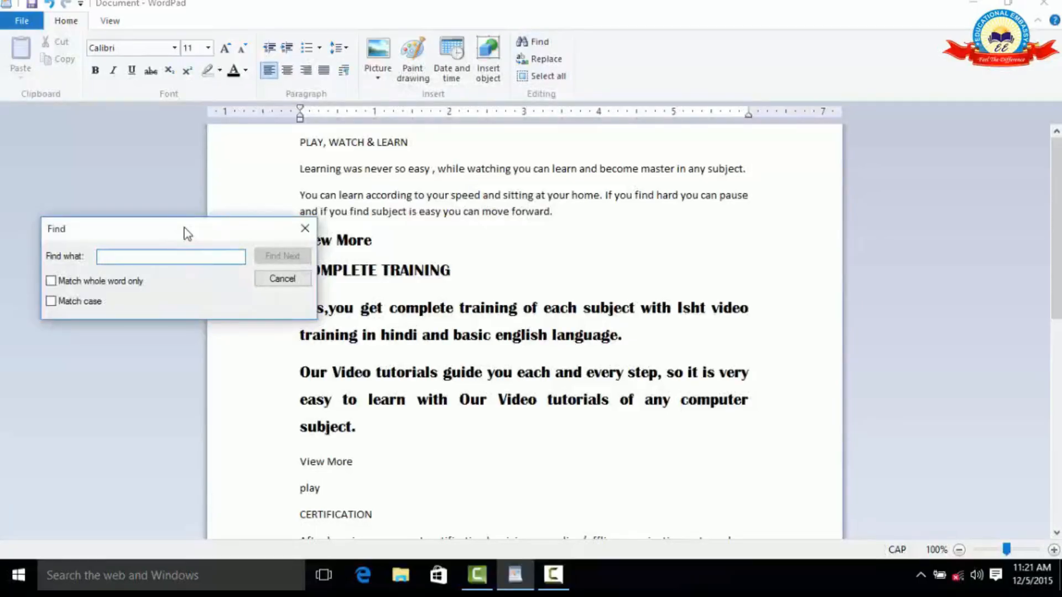
{"action": "left_click_drag", "start_coordinate": [187, 232], "coordinate": [780, 191]}
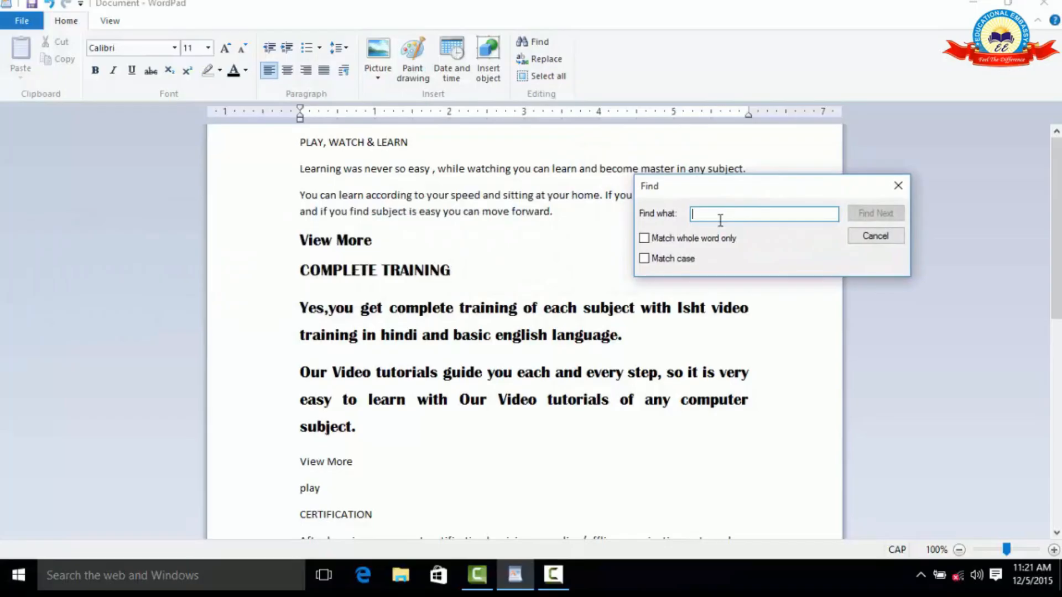
{"action": "type", "text": "LAY"}
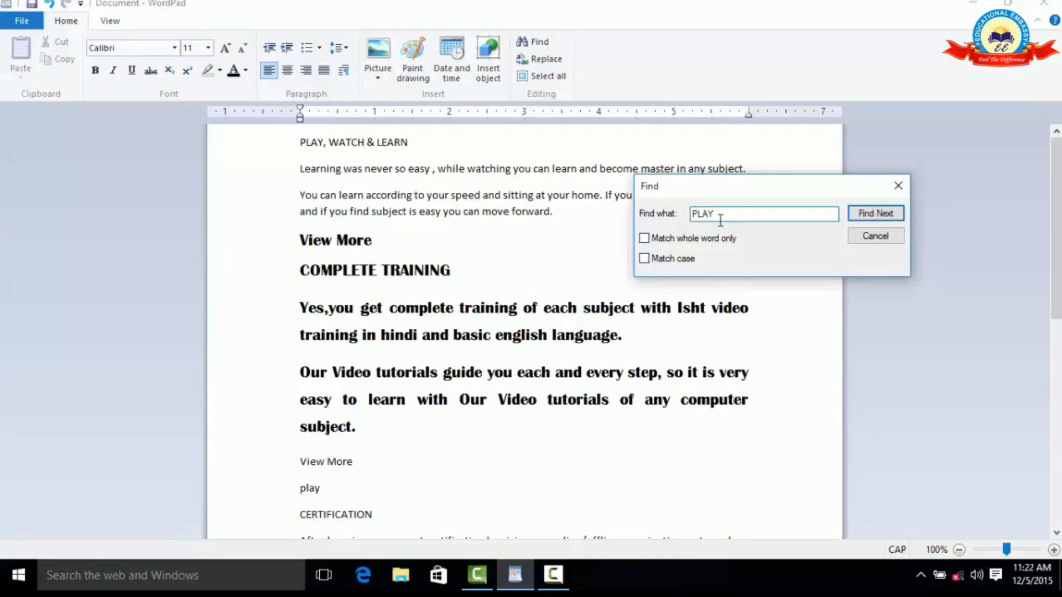
{"action": "left_click", "coordinate": [877, 219]}
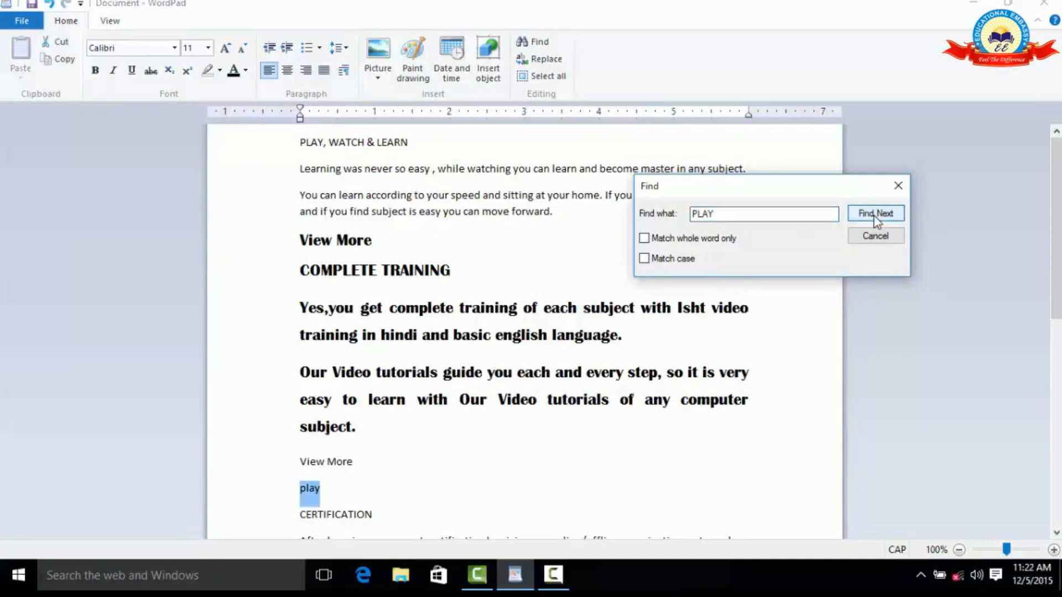
{"action": "left_click", "coordinate": [877, 213]}
{"action": "left_click", "coordinate": [877, 216]}
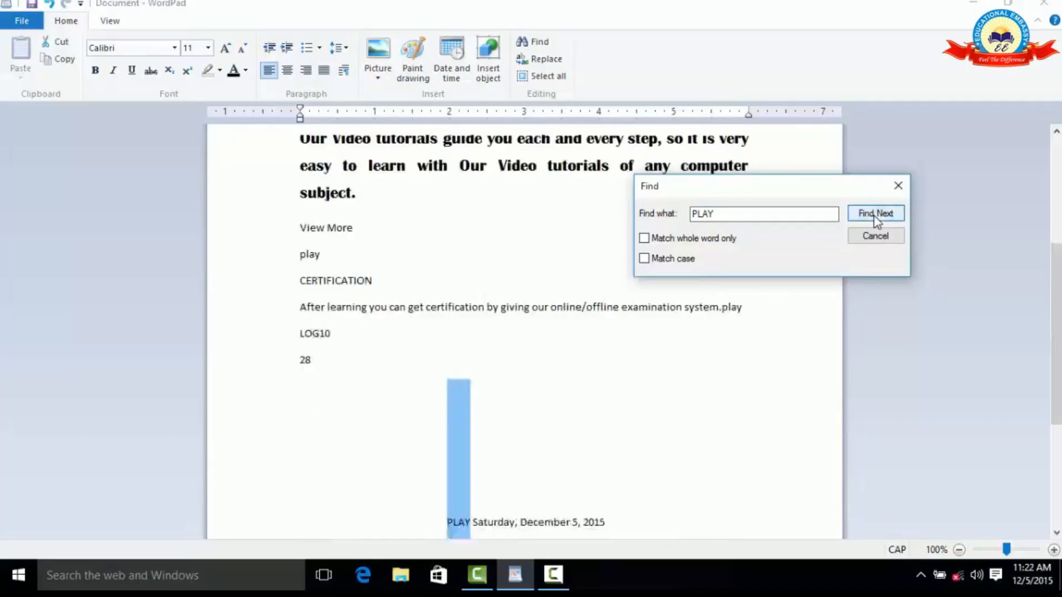
{"action": "left_click", "coordinate": [877, 216]}
{"action": "left_click", "coordinate": [876, 215]}
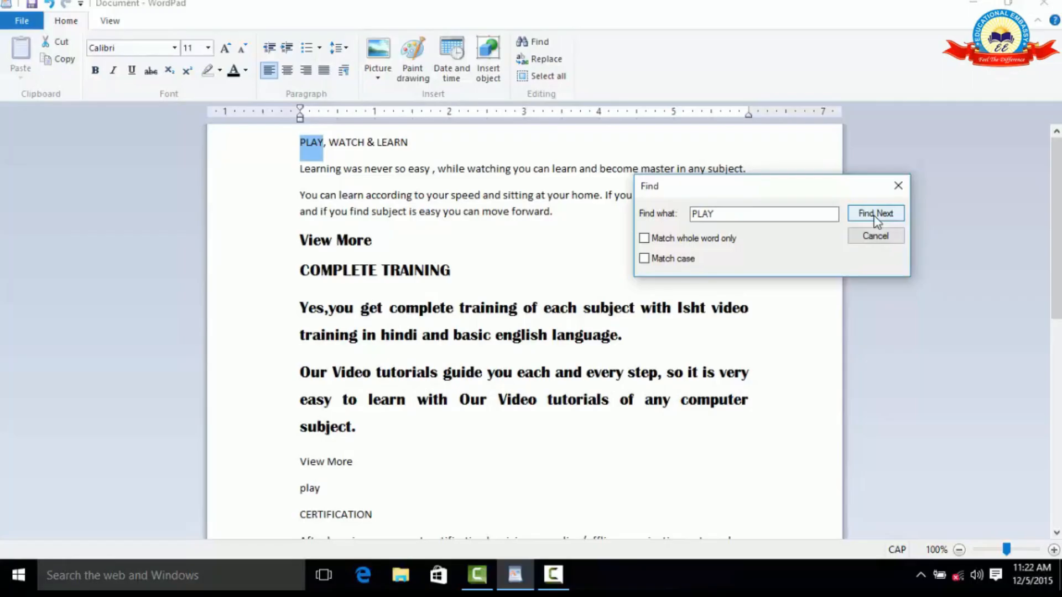
{"action": "left_click", "coordinate": [876, 216]}
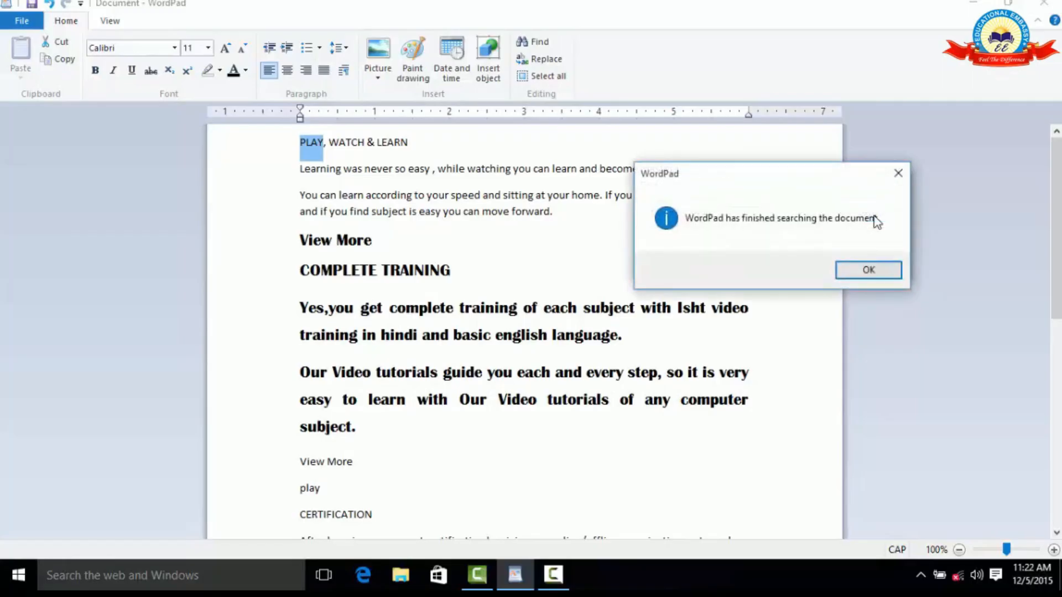
{"action": "left_click_drag", "start_coordinate": [795, 187], "coordinate": [755, 266]}
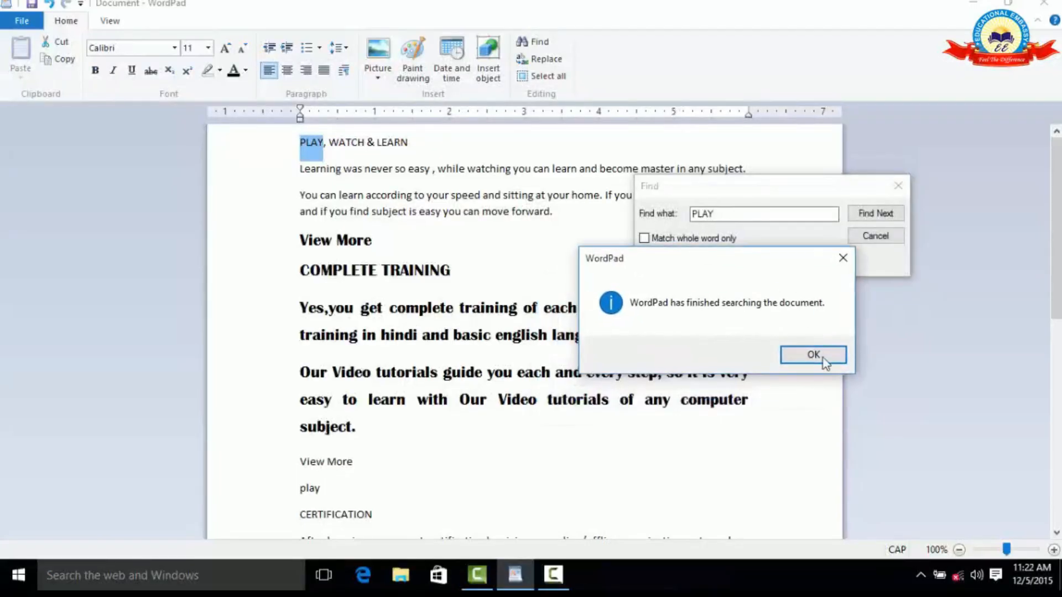
{"action": "left_click", "coordinate": [823, 357]}
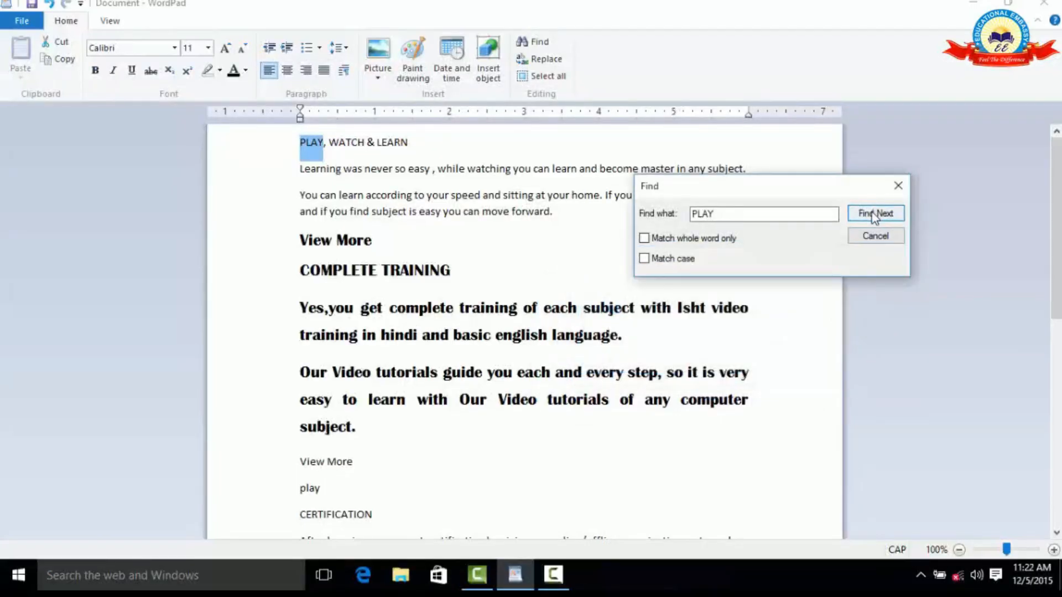
Run the "PLAY" search through the document once more until it ends.
{"action": "left_click", "coordinate": [874, 214]}
{"action": "left_click", "coordinate": [865, 218]}
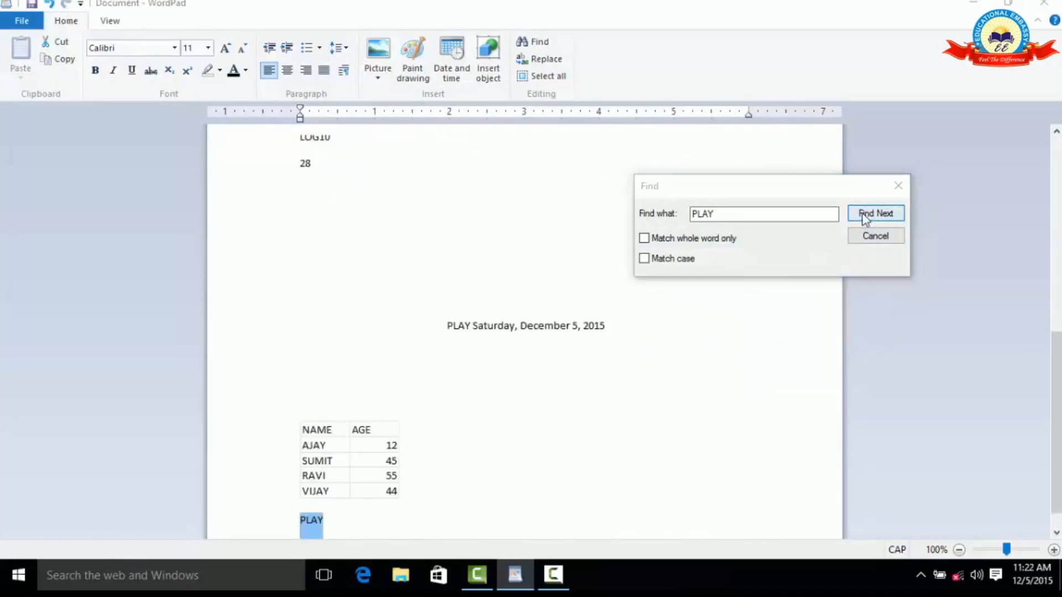
{"action": "left_click", "coordinate": [864, 218]}
{"action": "left_click_drag", "start_coordinate": [768, 173], "coordinate": [764, 214]}
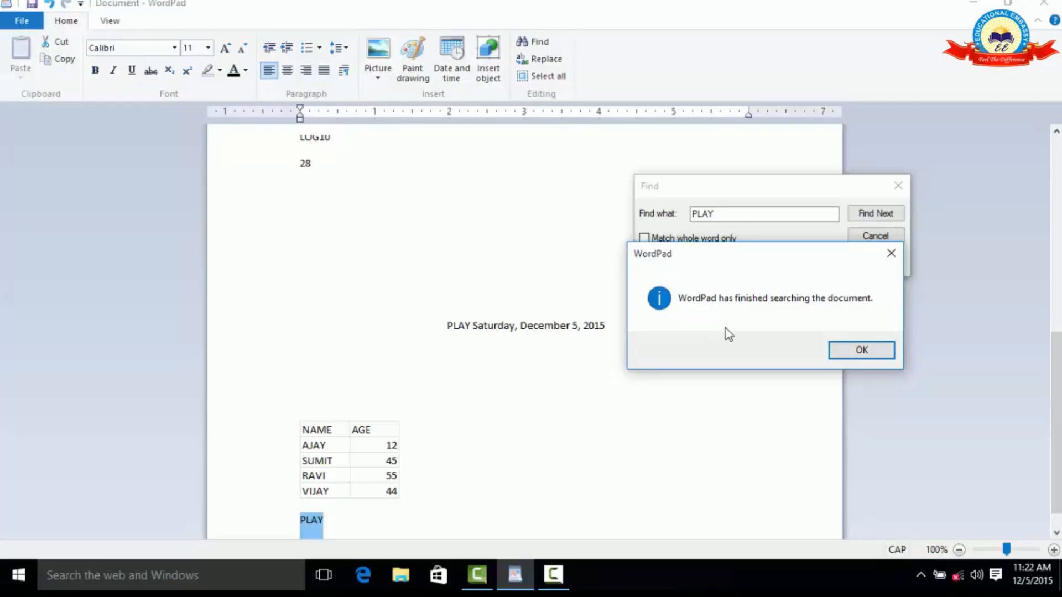
{"action": "left_click", "coordinate": [884, 354]}
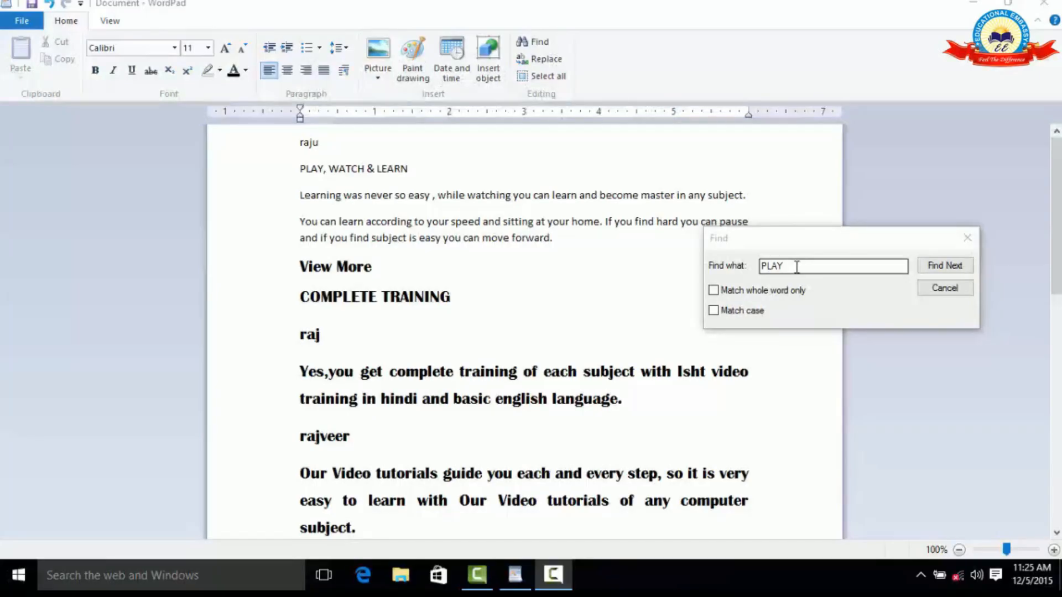
Search the document for the three-letter first name on the line below COMPLETE TRAINING, stepping through every match, including partial-word matches.
{"action": "left_click", "coordinate": [713, 277]}
{"action": "type", "text": "raj"}
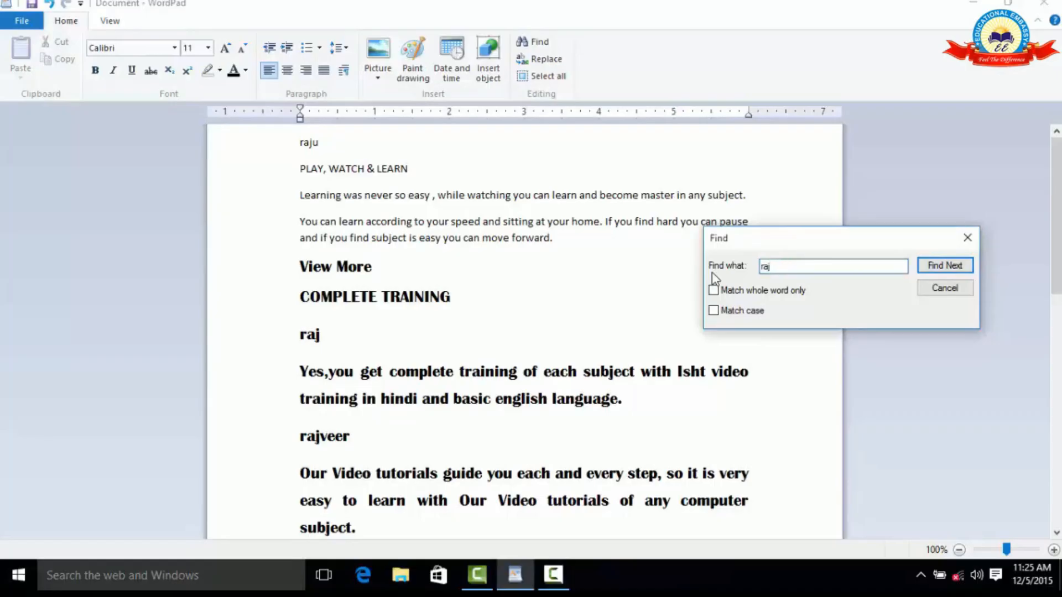
{"action": "key", "text": "BackSpace"}
{"action": "key", "text": "BackSpace"}
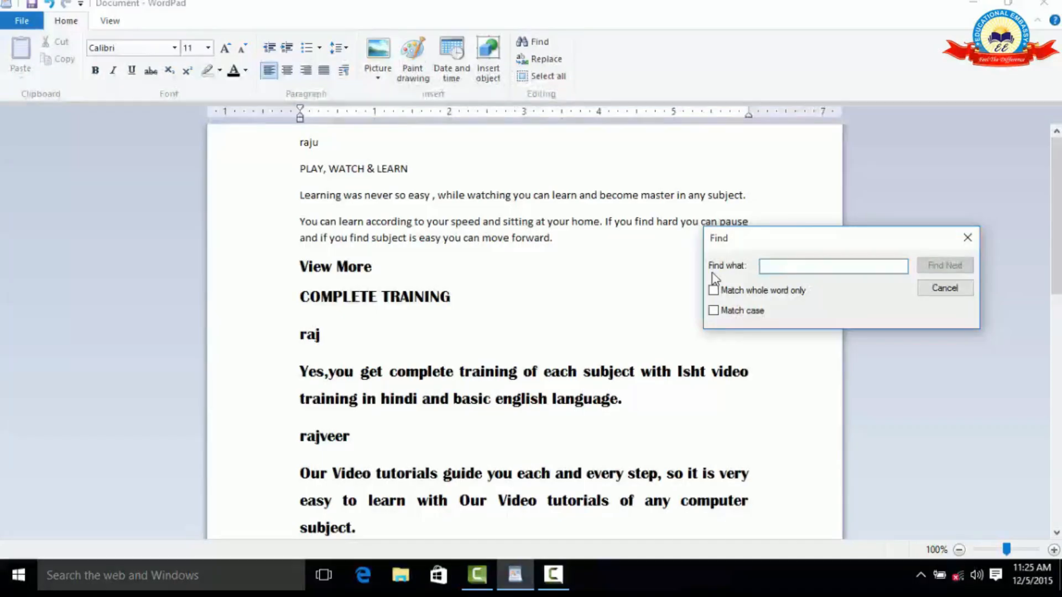
{"action": "type", "text": "raj"}
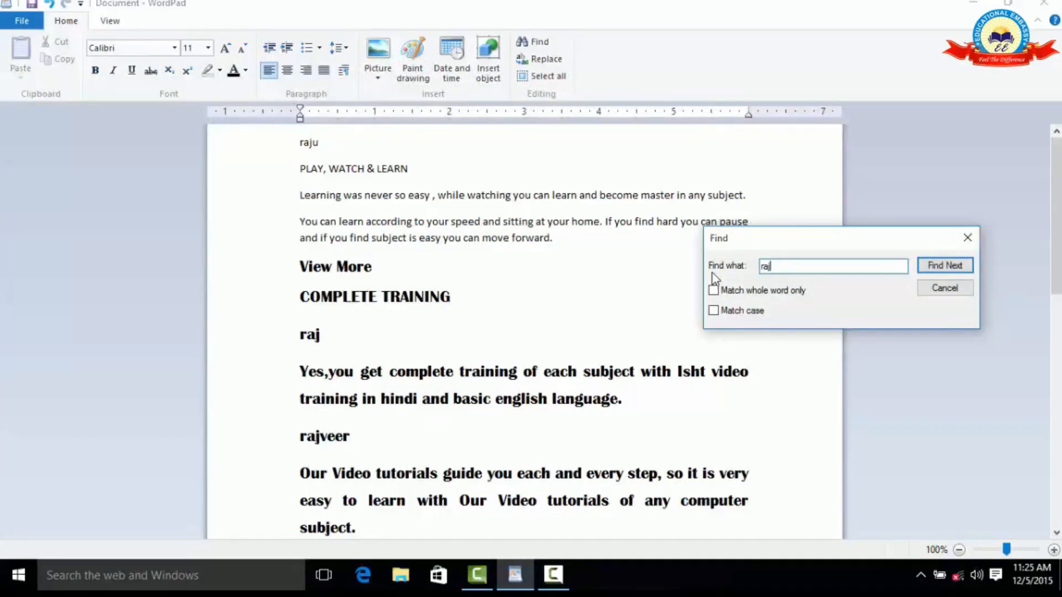
{"action": "left_click", "coordinate": [944, 266]}
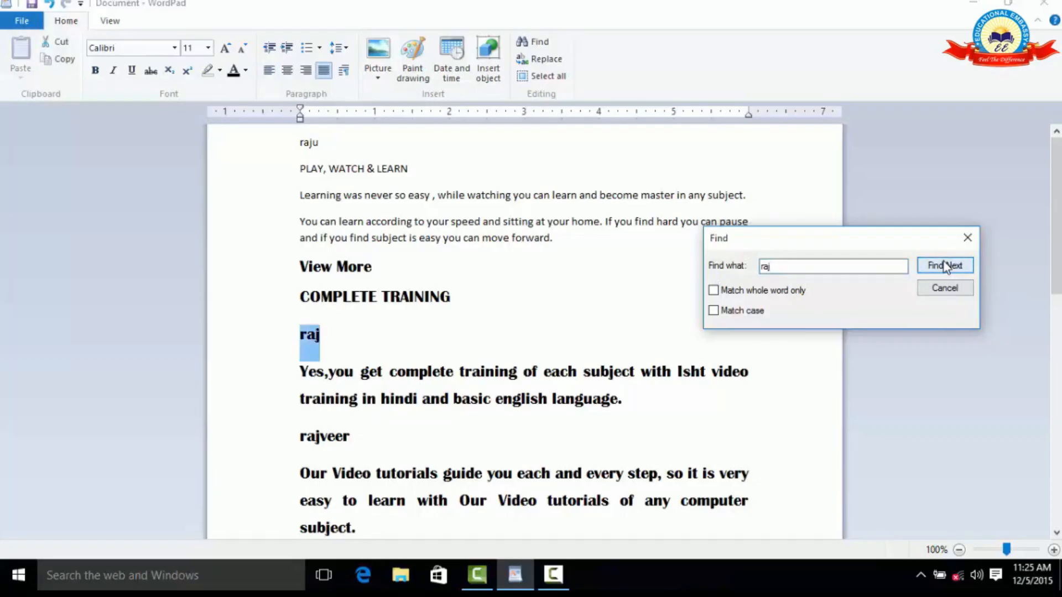
{"action": "left_click", "coordinate": [944, 267]}
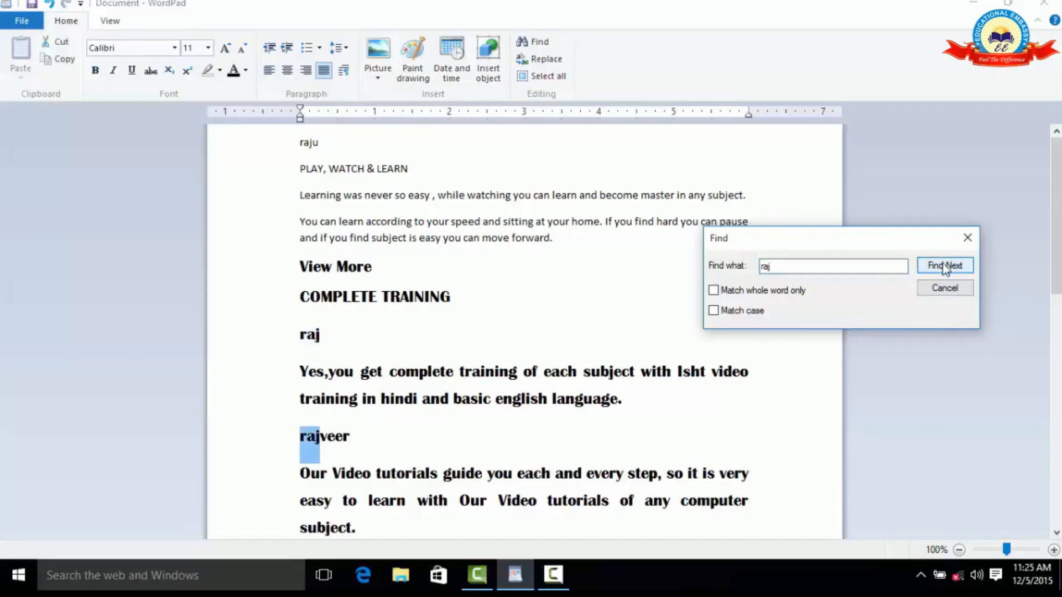
{"action": "left_click", "coordinate": [944, 266]}
{"action": "left_click", "coordinate": [944, 267]}
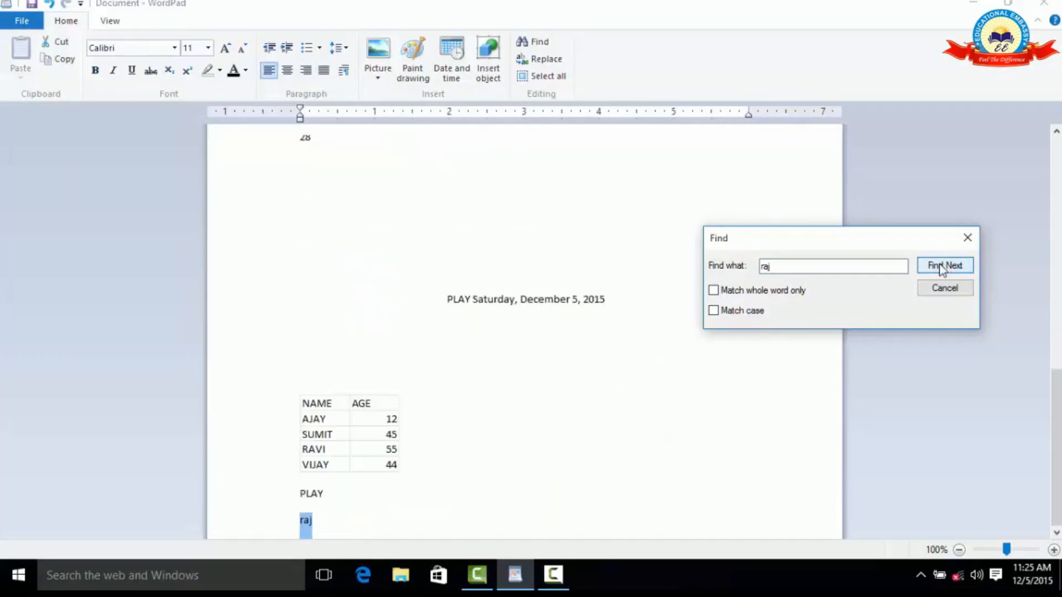
{"action": "left_click", "coordinate": [943, 266]}
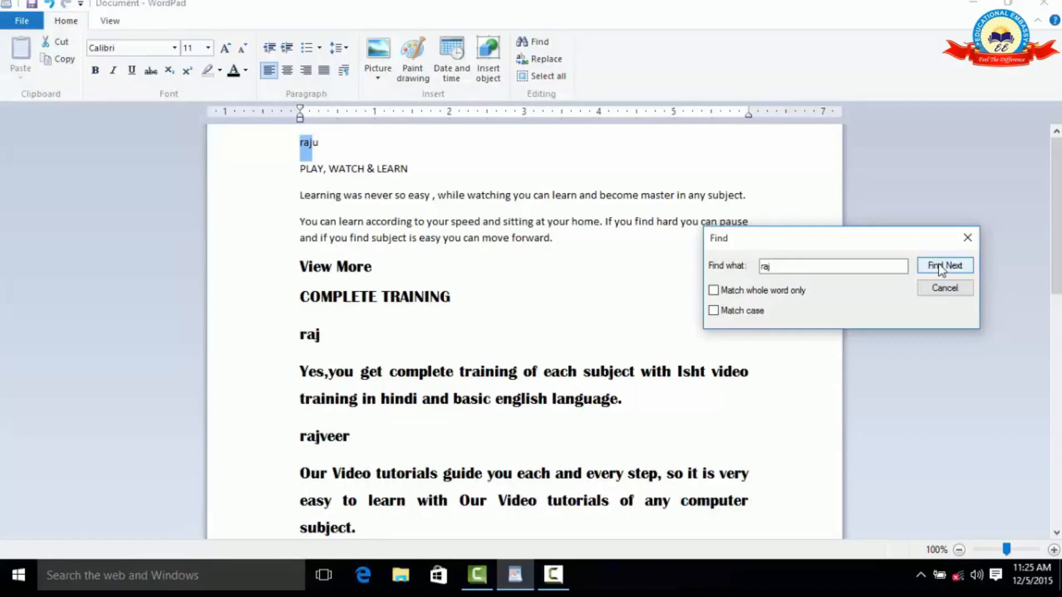
Search for the same short name again with whole-word matching on, stepping through the matches until the search ends.
{"action": "left_click", "coordinate": [720, 291]}
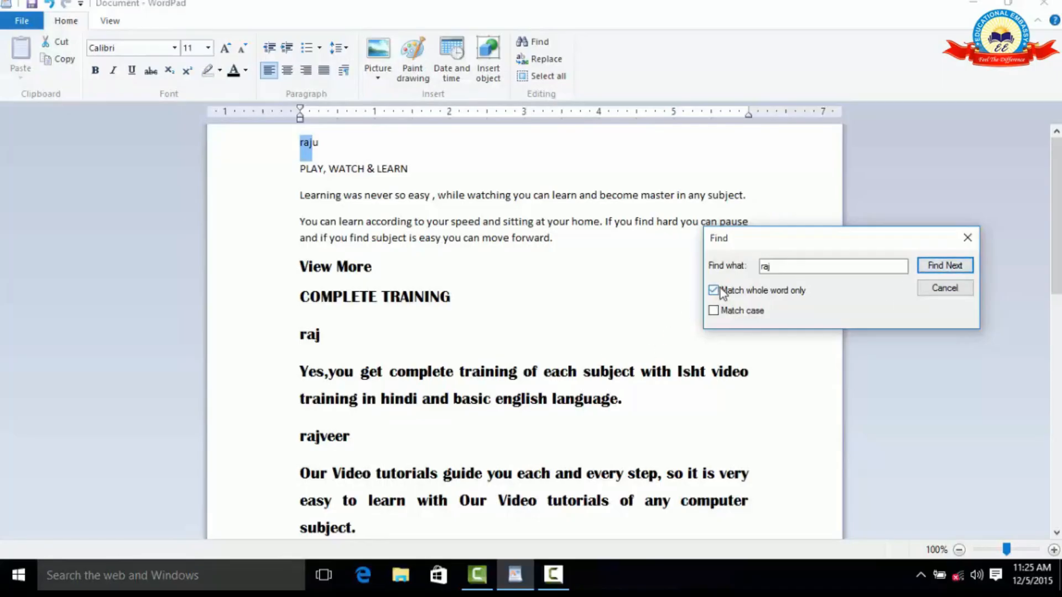
{"action": "left_click", "coordinate": [943, 268]}
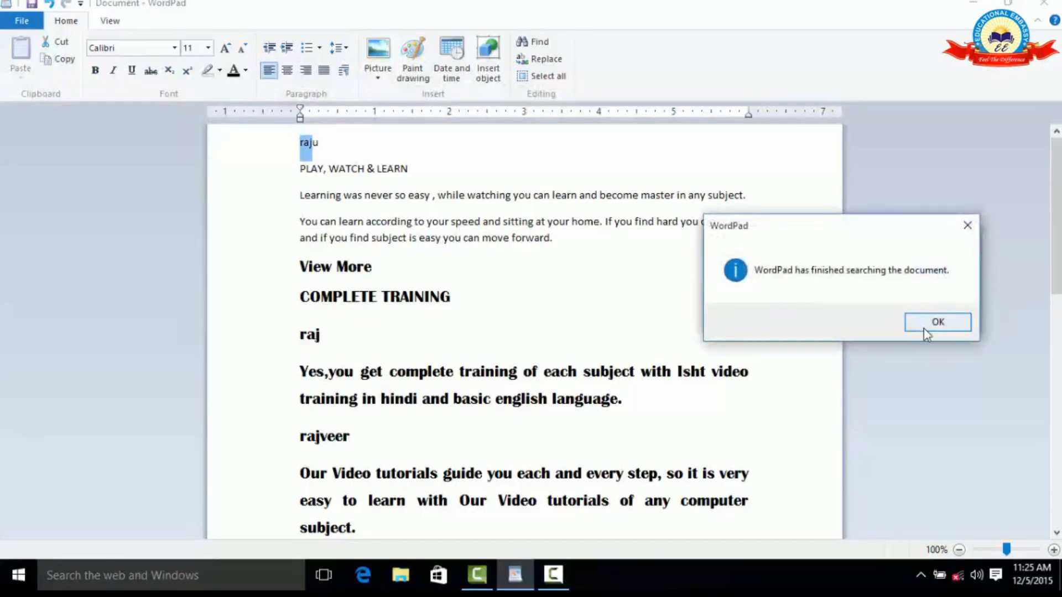
{"action": "left_click", "coordinate": [925, 329]}
{"action": "left_click", "coordinate": [930, 268]}
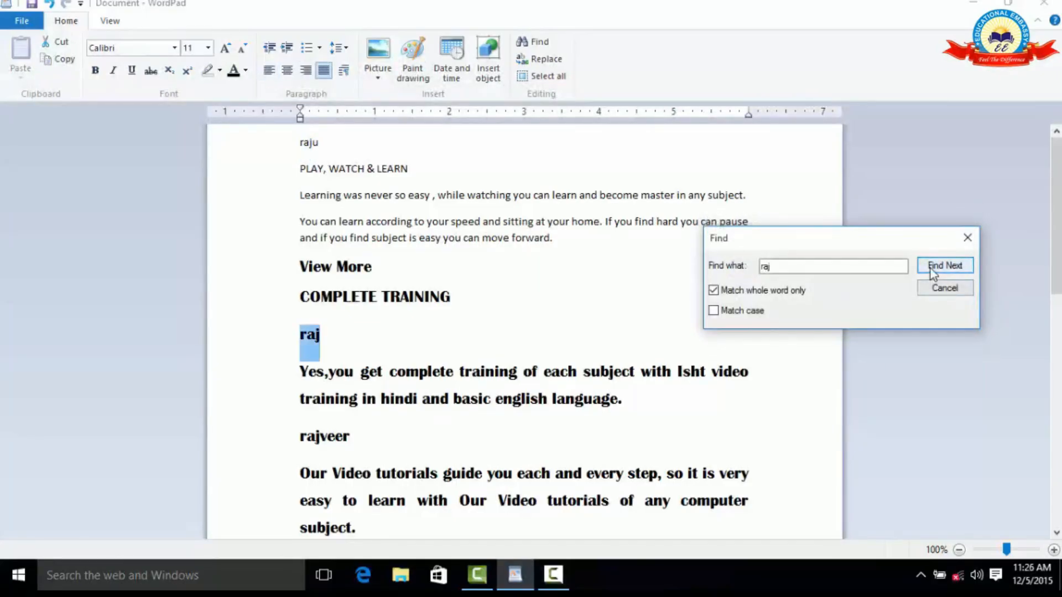
{"action": "left_click", "coordinate": [930, 268]}
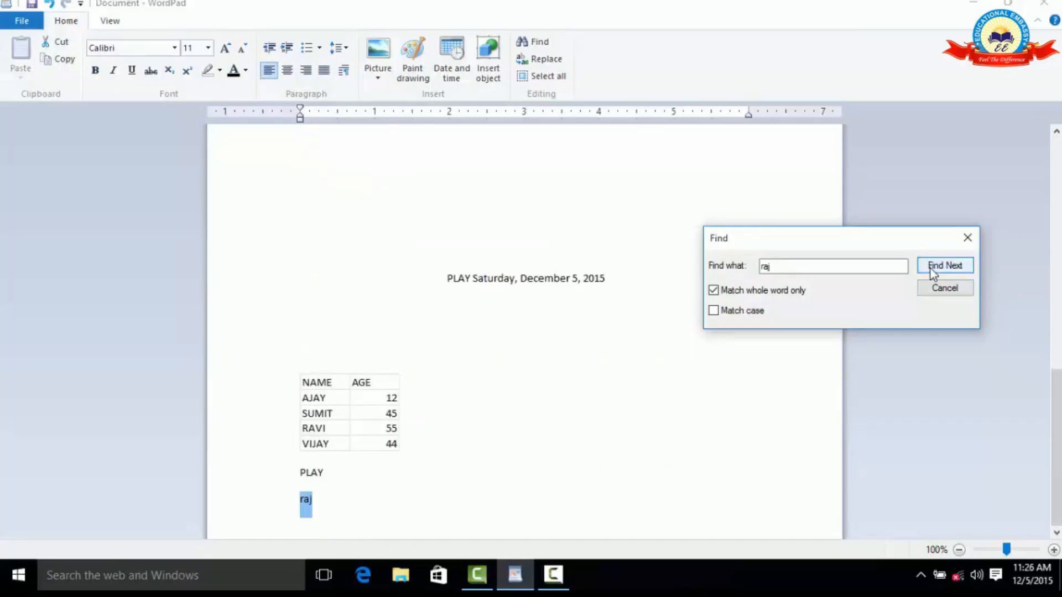
{"action": "left_click", "coordinate": [929, 268]}
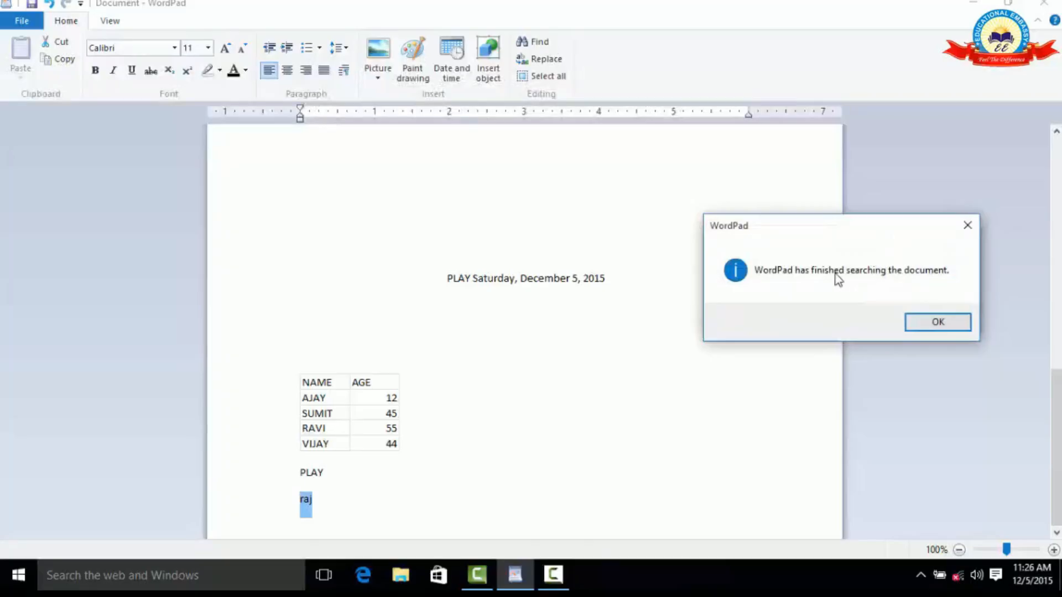
{"action": "left_click", "coordinate": [927, 321]}
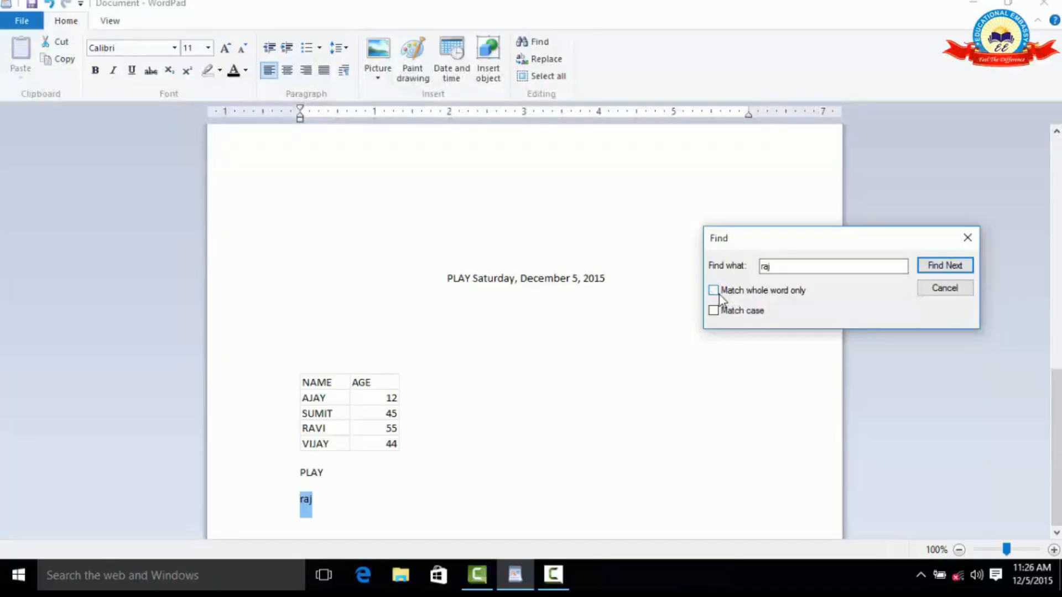
{"action": "left_click", "coordinate": [714, 311]}
{"action": "double_click", "coordinate": [762, 267]}
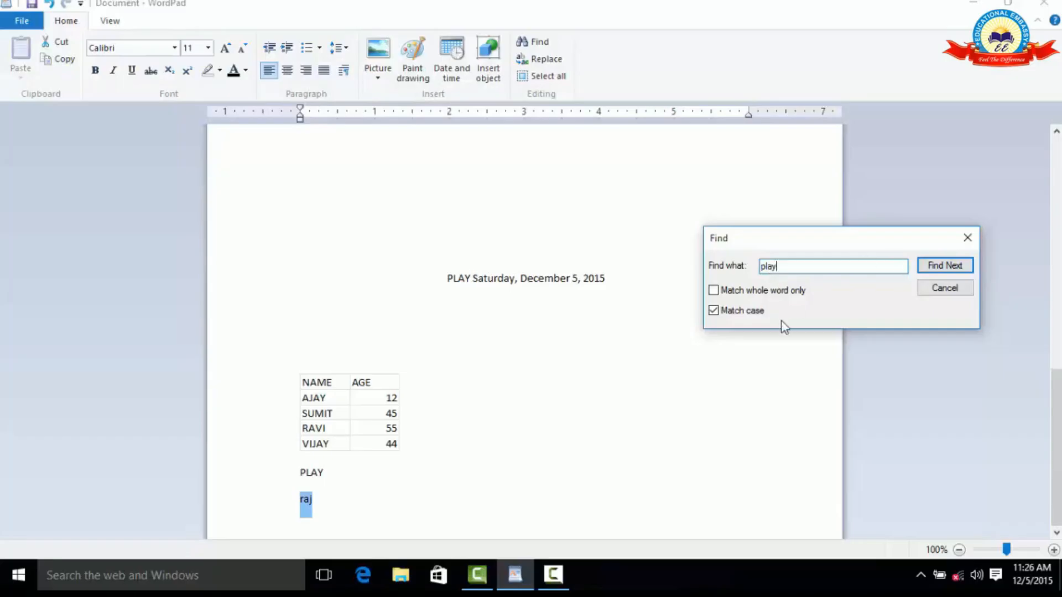
{"action": "left_click", "coordinate": [715, 311]}
{"action": "left_click_drag", "start_coordinate": [784, 268], "coordinate": [759, 269]}
{"action": "key", "text": "BackSpace"}
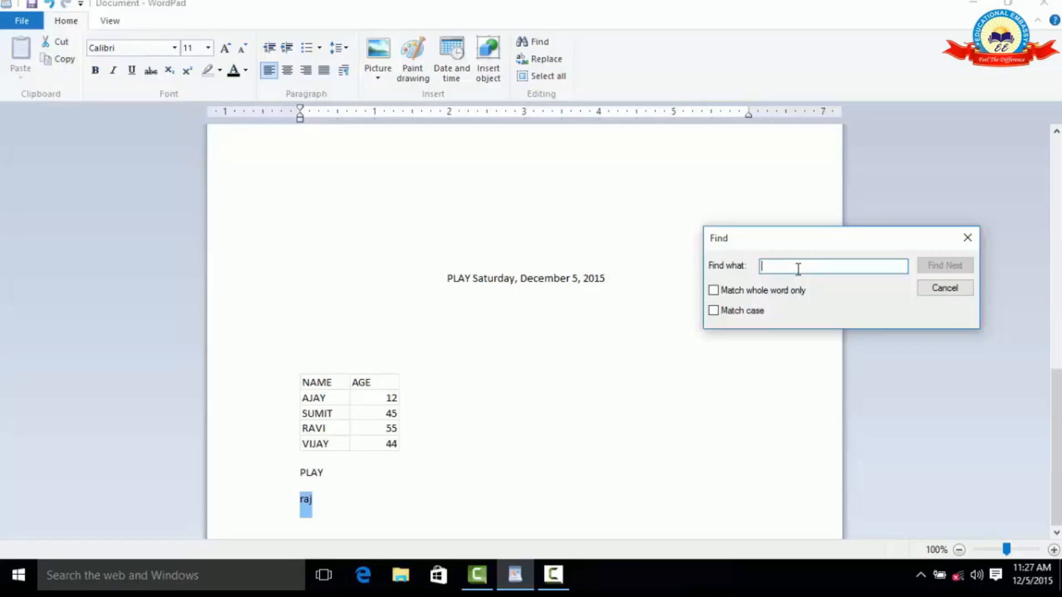
Search the document for "play" without case or whole-word matching, stepping through every match until the search ends.
{"action": "type", "text": "play"}
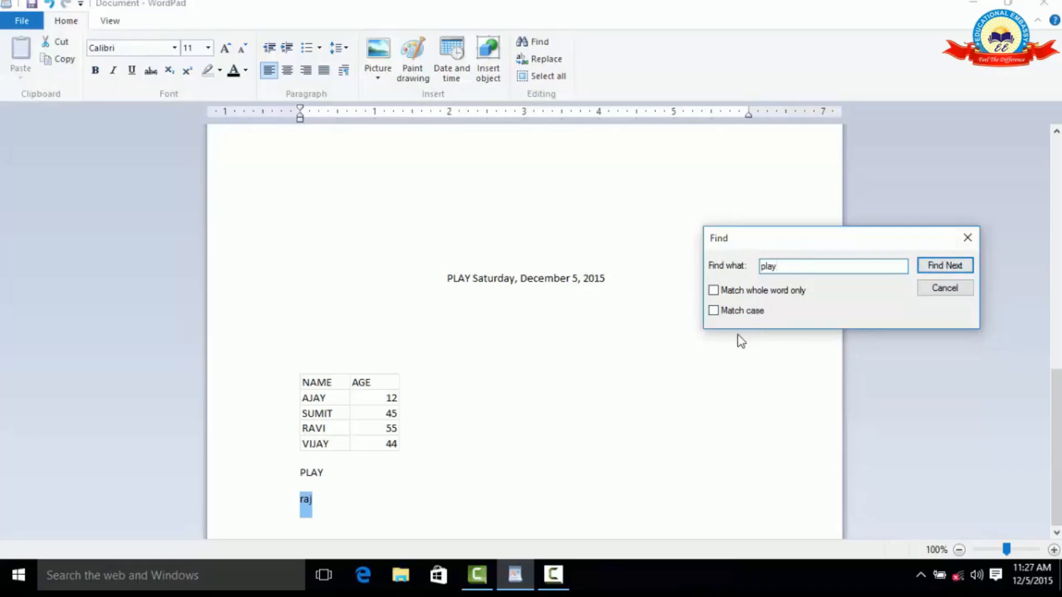
{"action": "left_click", "coordinate": [938, 270]}
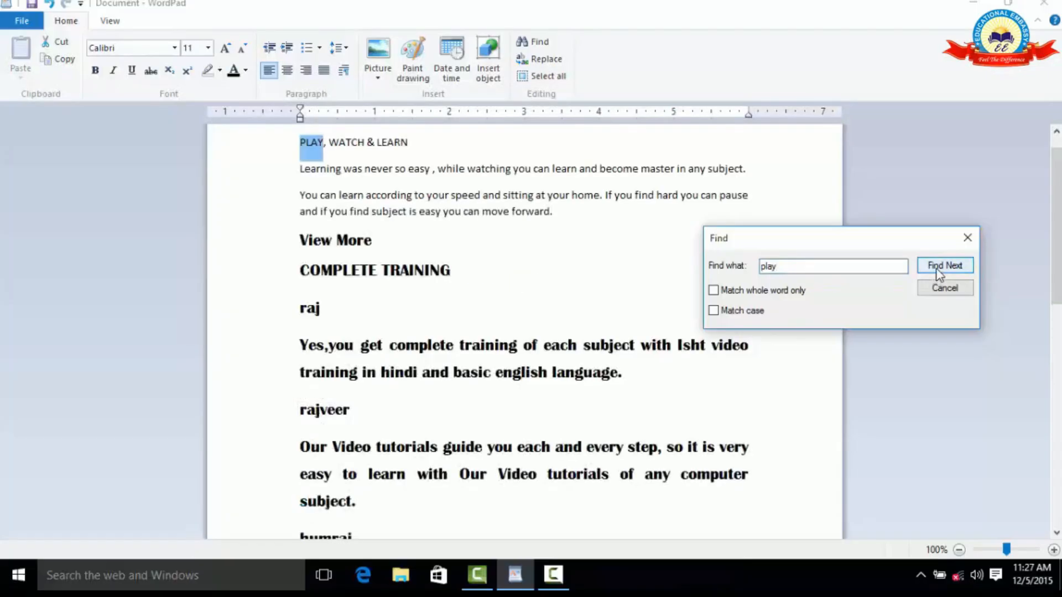
{"action": "left_click", "coordinate": [937, 270]}
{"action": "left_click", "coordinate": [937, 269]}
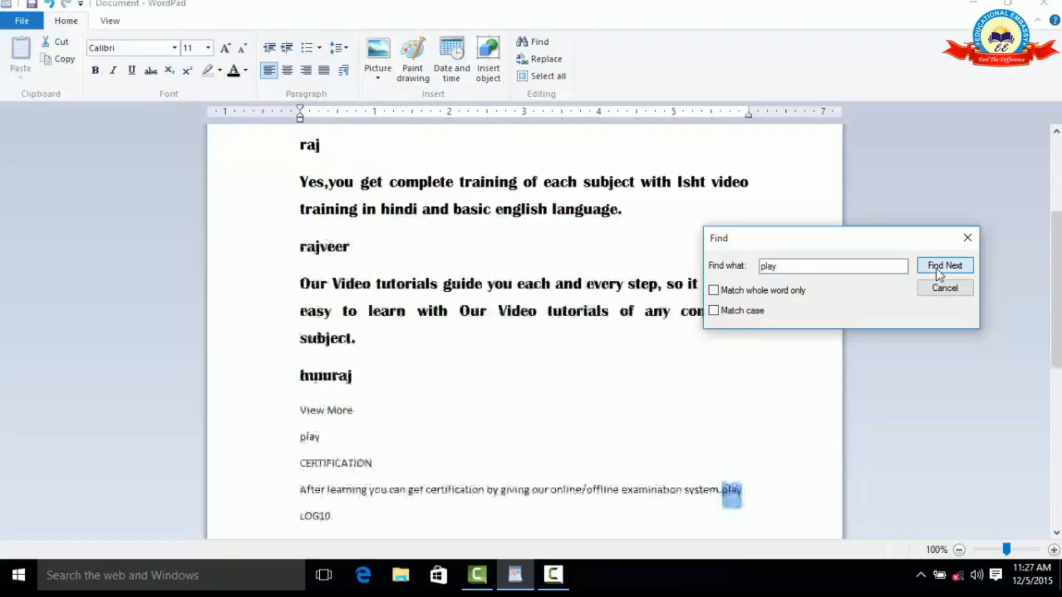
{"action": "left_click", "coordinate": [938, 269]}
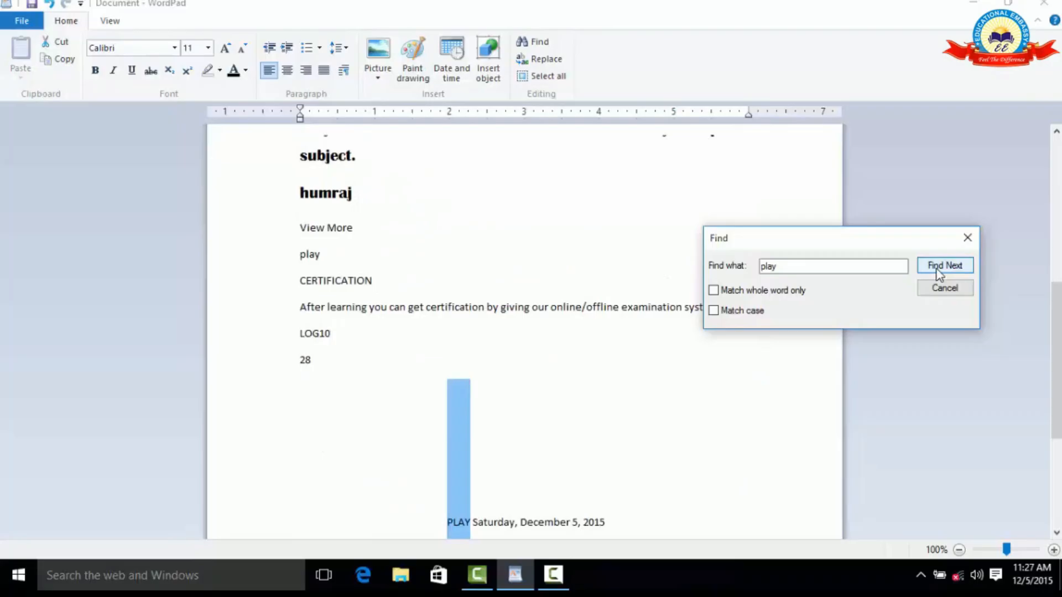
{"action": "left_click", "coordinate": [937, 270]}
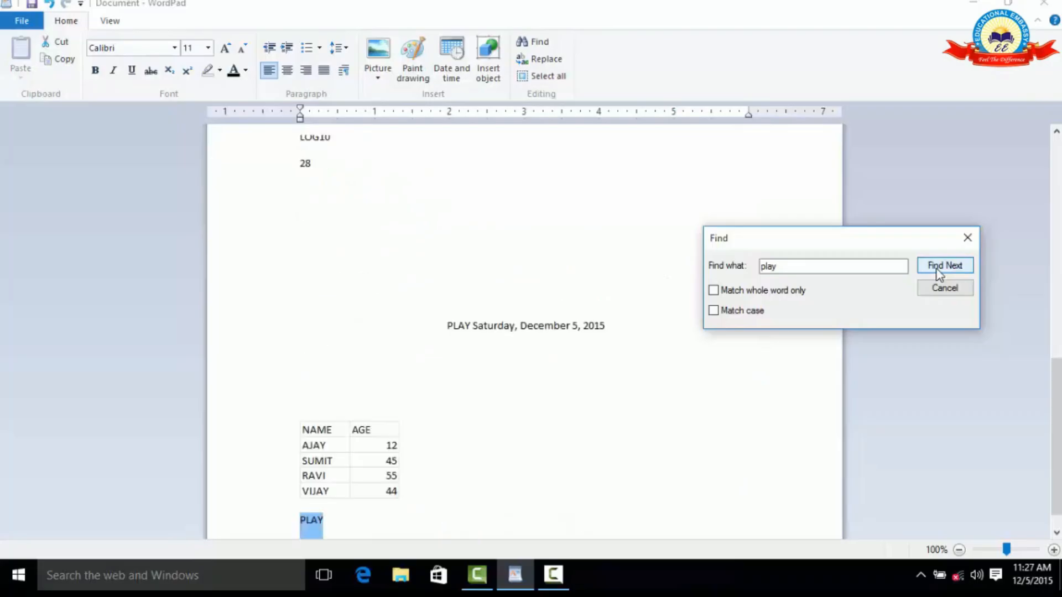
{"action": "left_click", "coordinate": [937, 271]}
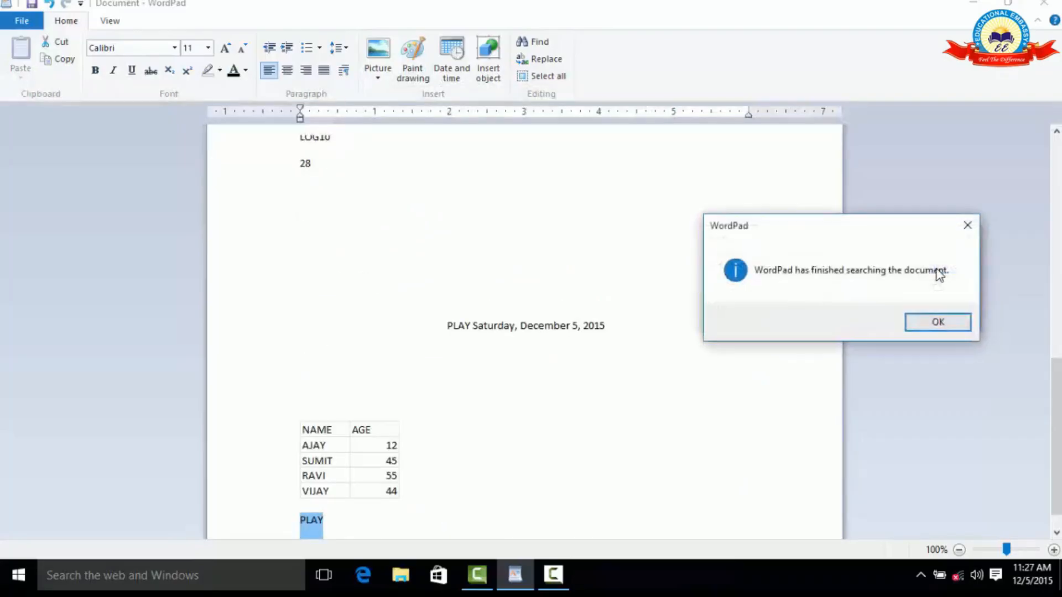
{"action": "left_click", "coordinate": [927, 330]}
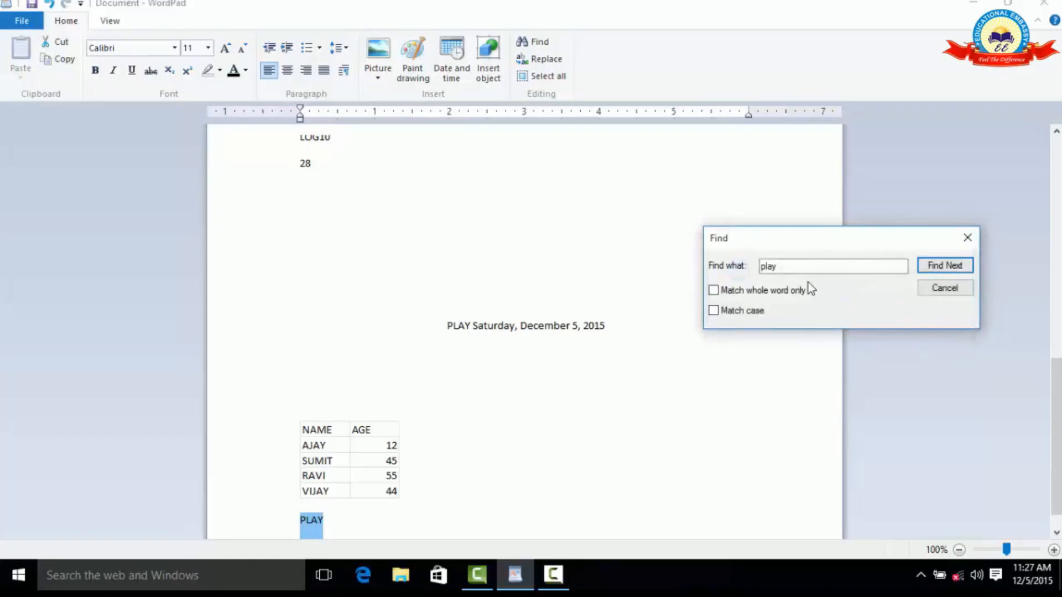
Repeat the "play" search with case matching on, stepping through the matches until the search ends.
{"action": "left_click", "coordinate": [726, 315]}
{"action": "left_click", "coordinate": [930, 266]}
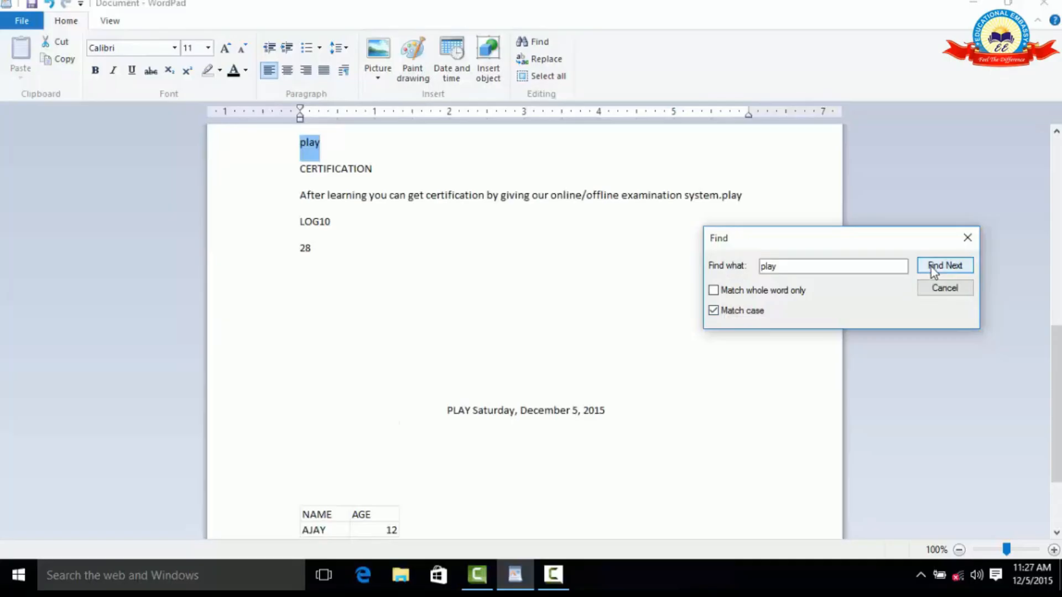
{"action": "left_click", "coordinate": [936, 264]}
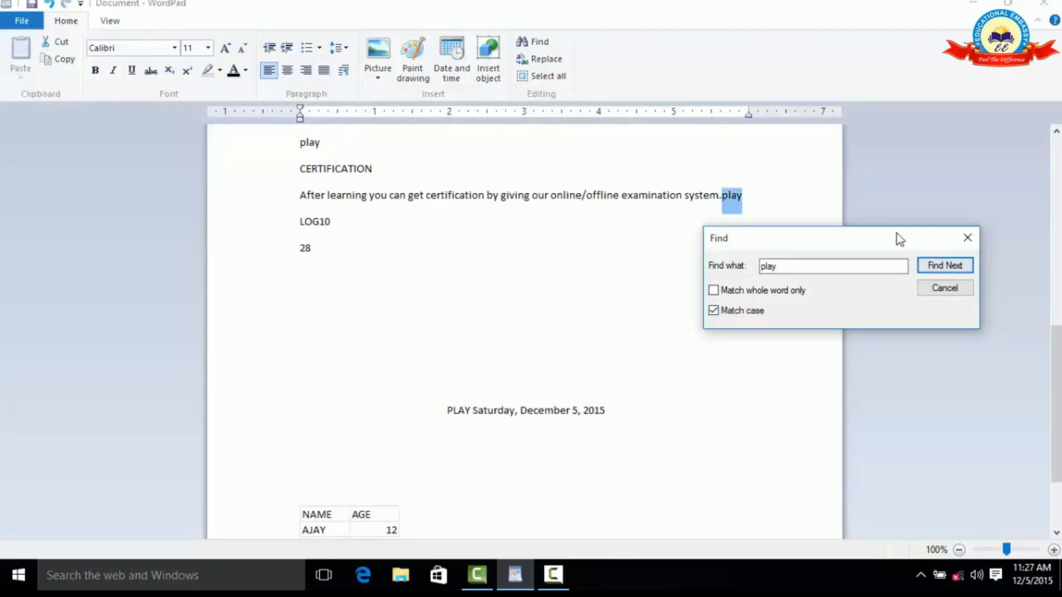
{"action": "left_click", "coordinate": [933, 266]}
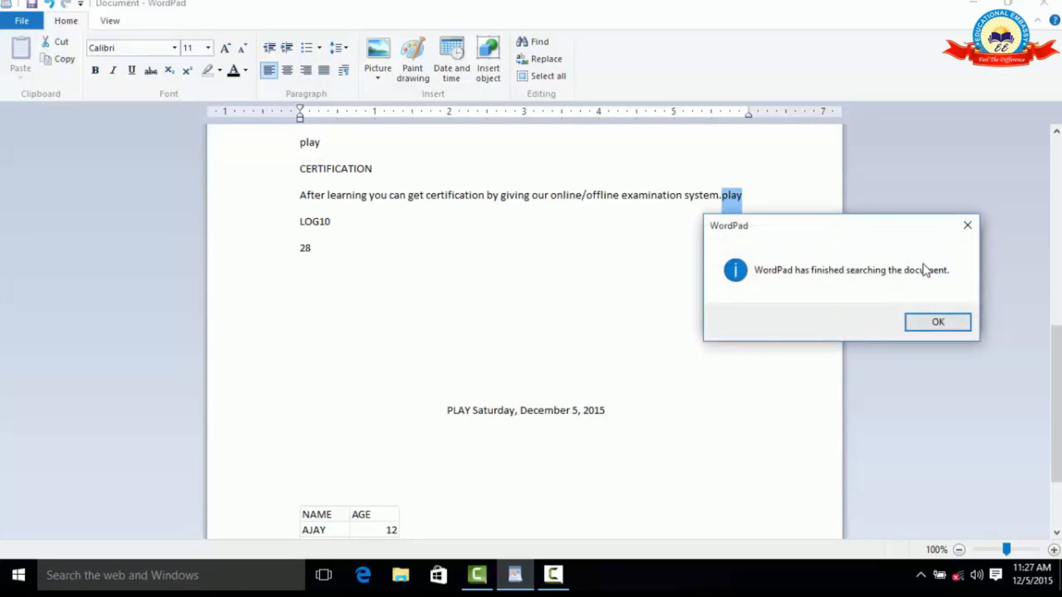
{"action": "left_click", "coordinate": [935, 331]}
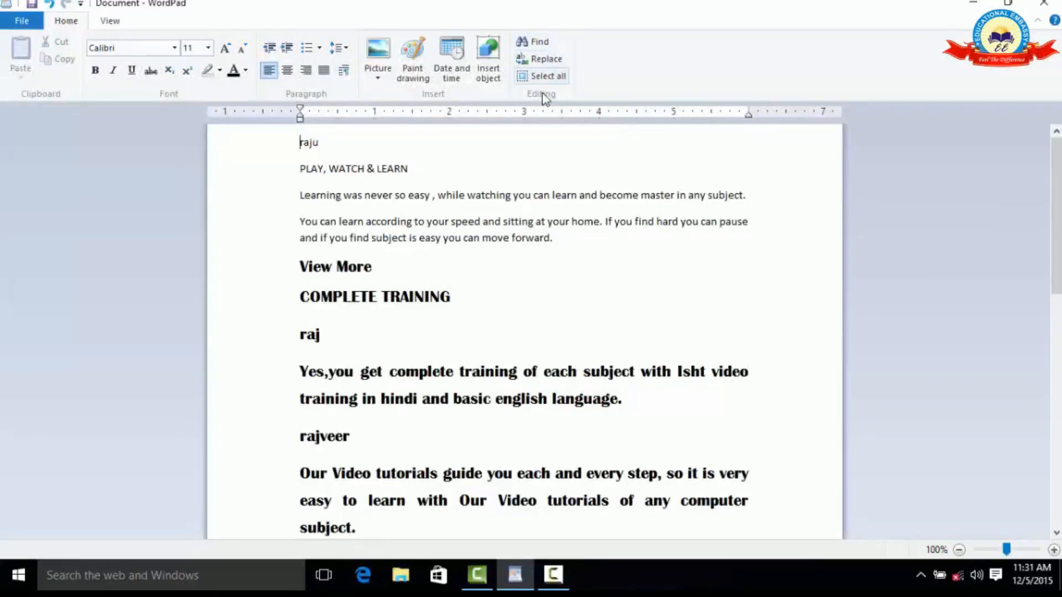
Set up a replacement of "play" with "work" and find the first match in the document.
{"action": "left_click", "coordinate": [547, 59]}
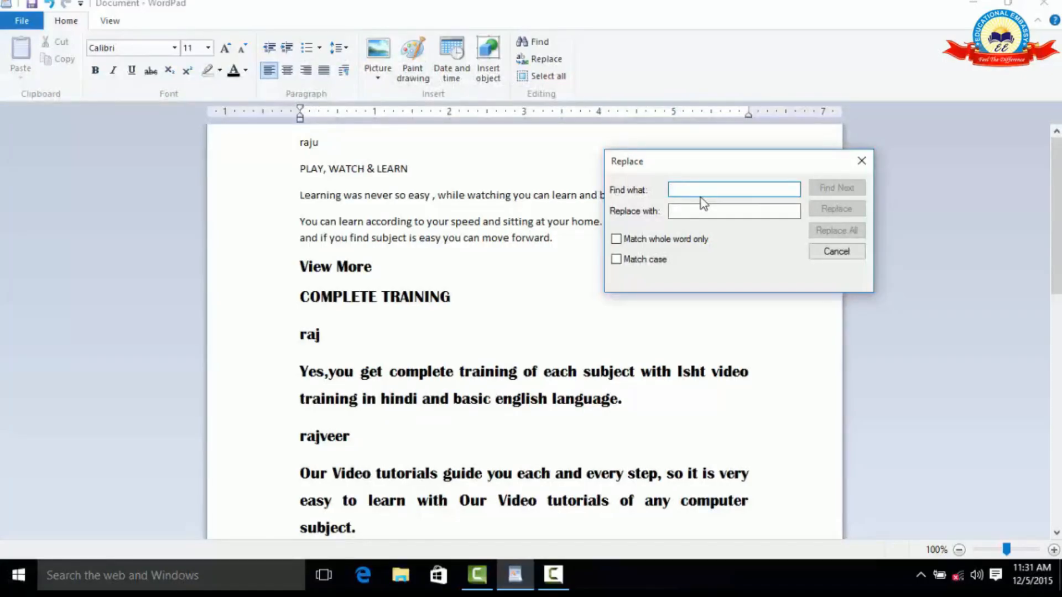
{"action": "type", "text": "play"}
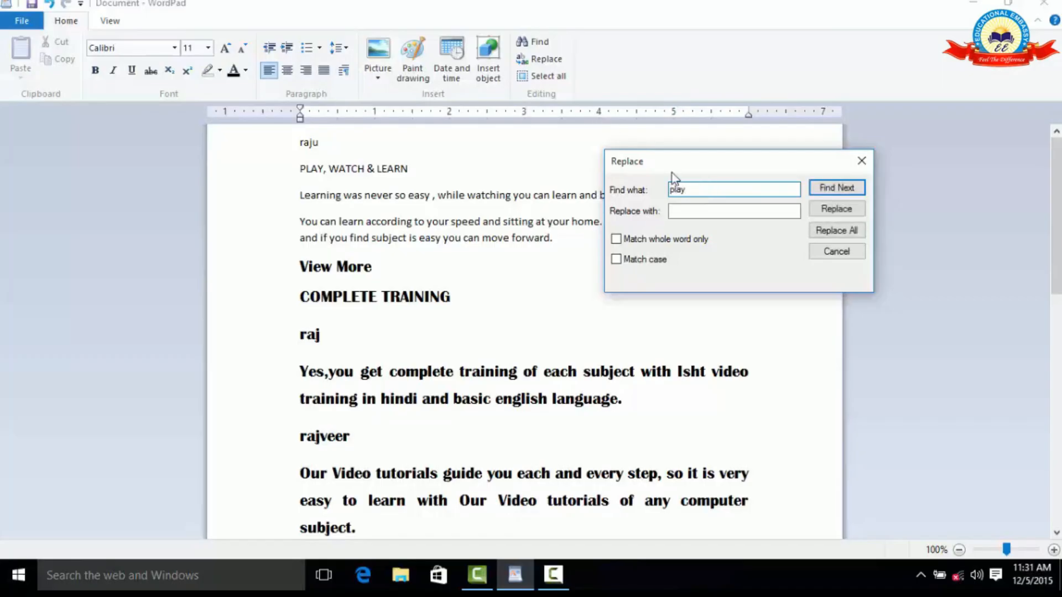
{"action": "left_click", "coordinate": [705, 211]}
{"action": "type", "text": "w"}
{"action": "type", "text": "ork"}
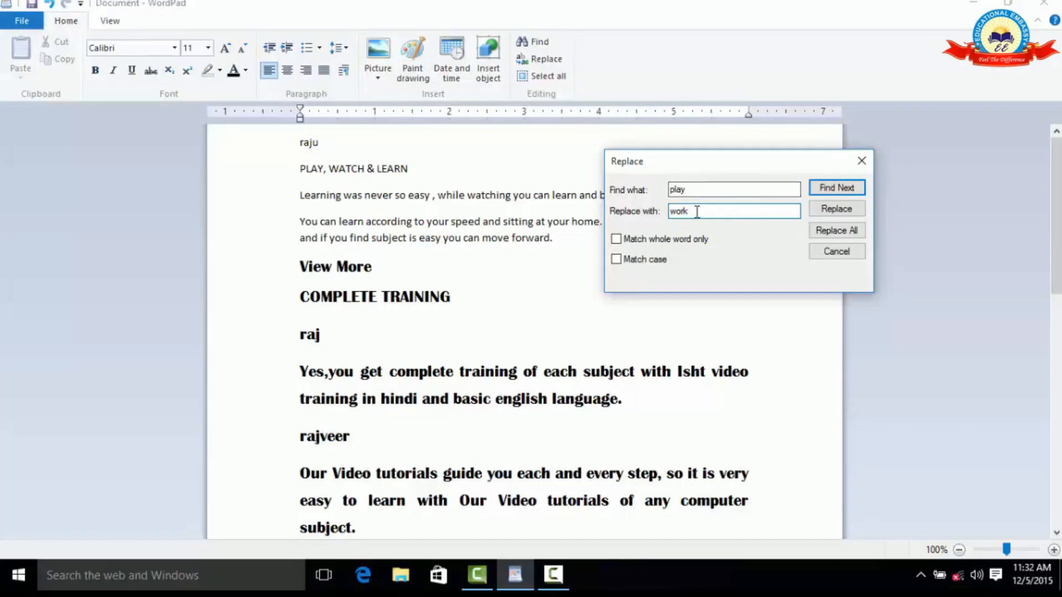
{"action": "left_click", "coordinate": [823, 189]}
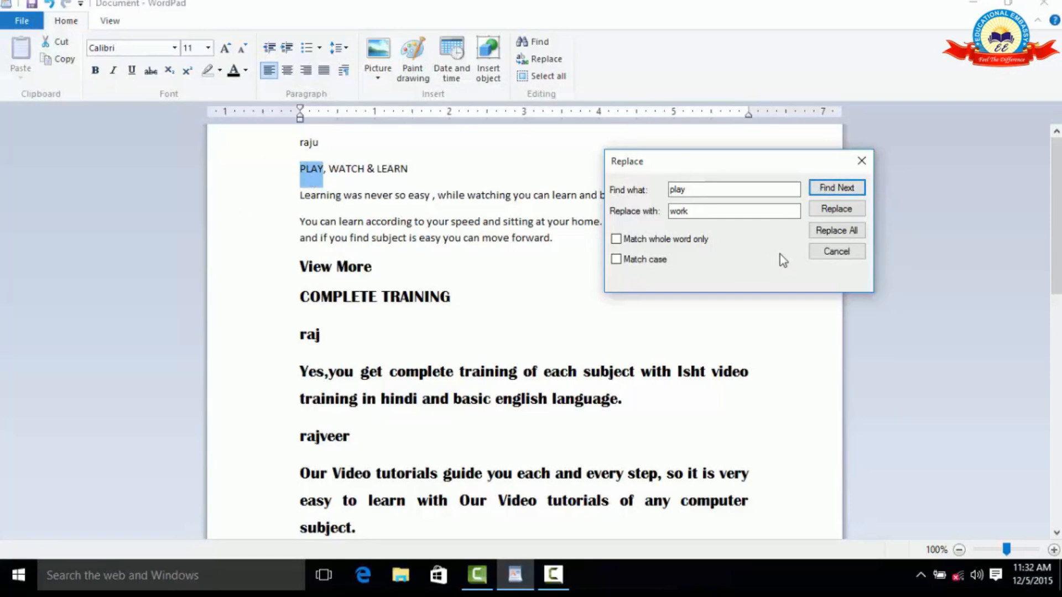
Replace the first matches of "play" with "work" individually, checking the opening heading line, and replace all remaining matches at once.
{"action": "left_click", "coordinate": [826, 214]}
{"action": "left_click", "coordinate": [826, 214]}
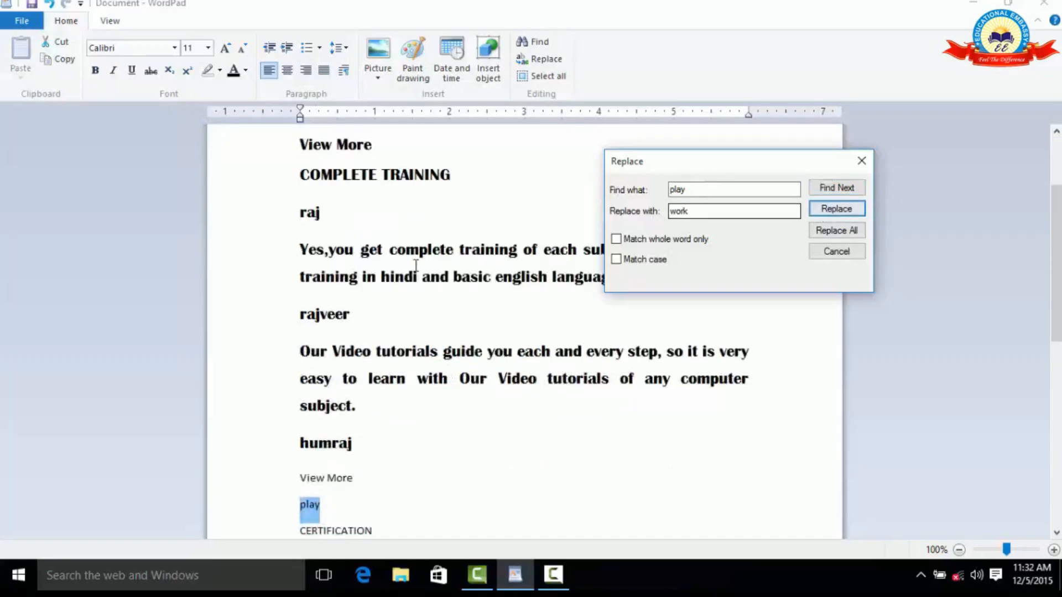
{"action": "scroll", "coordinate": [420, 232], "scroll_direction": "up", "scroll_amount": 3}
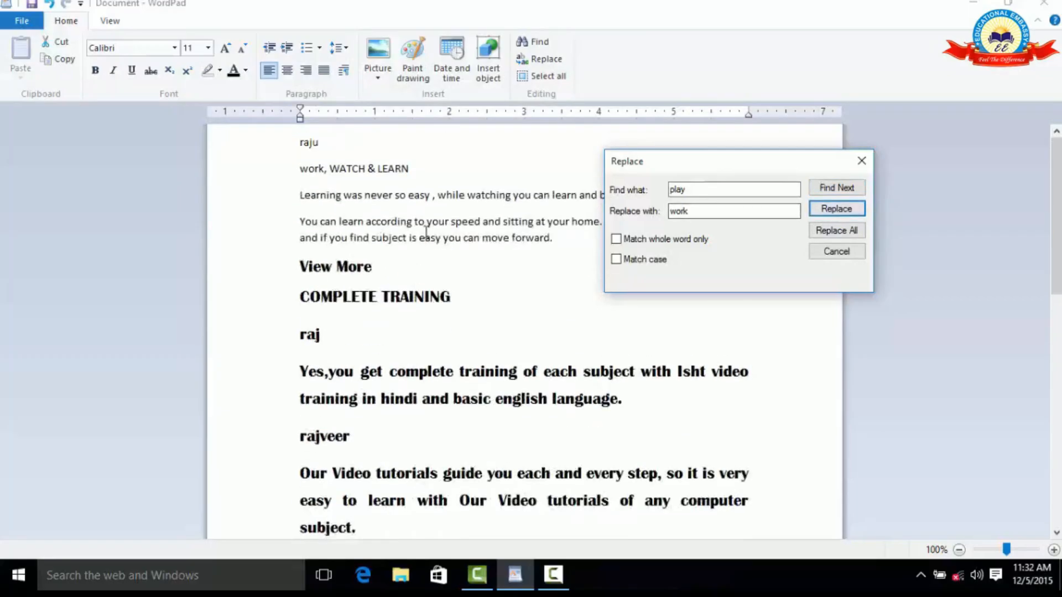
{"action": "left_click", "coordinate": [298, 170]}
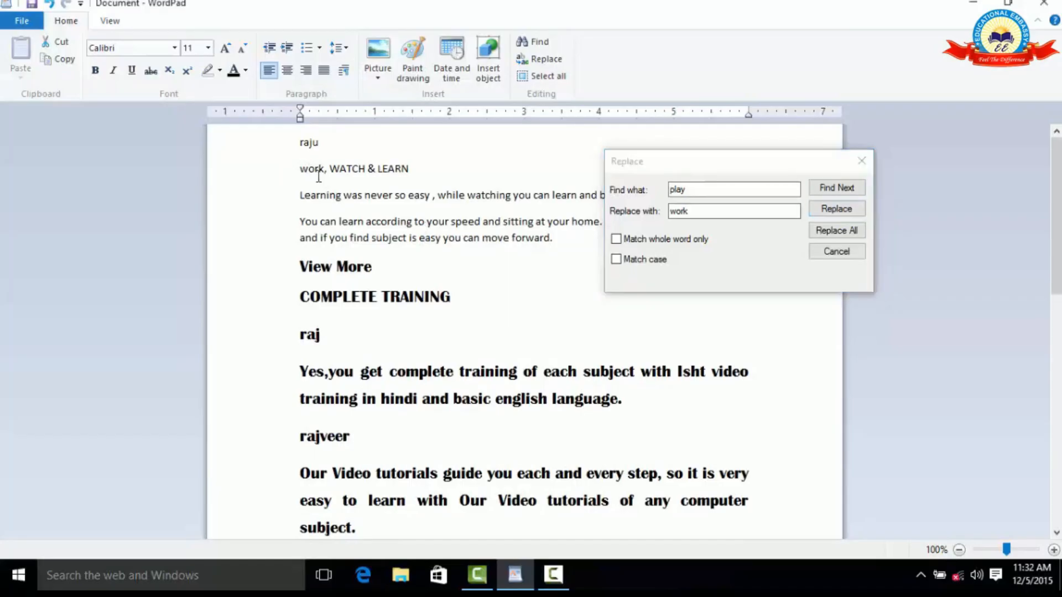
{"action": "left_click", "coordinate": [834, 210]}
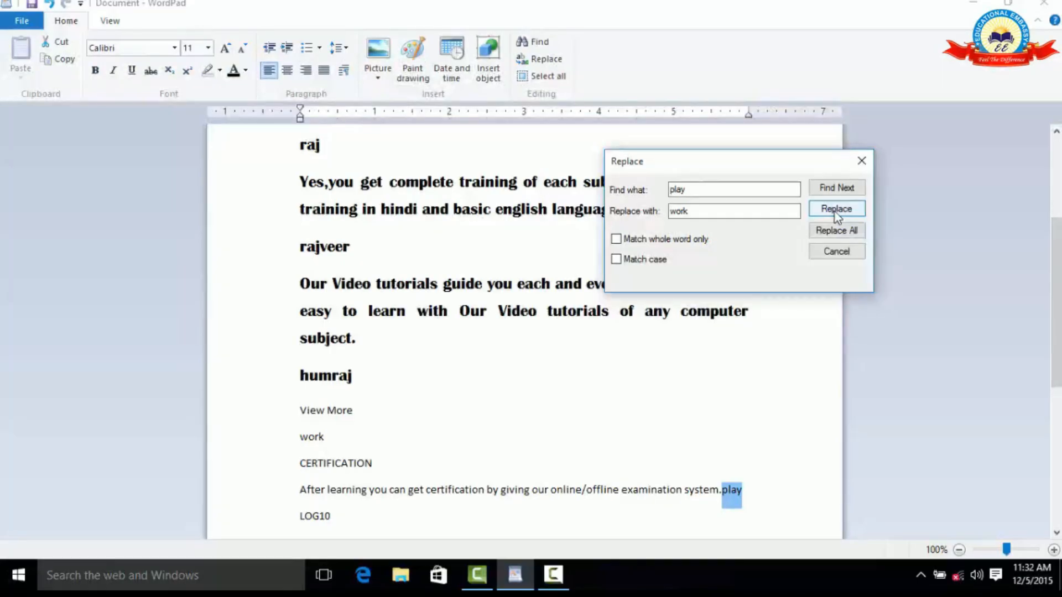
{"action": "left_click", "coordinate": [852, 230]}
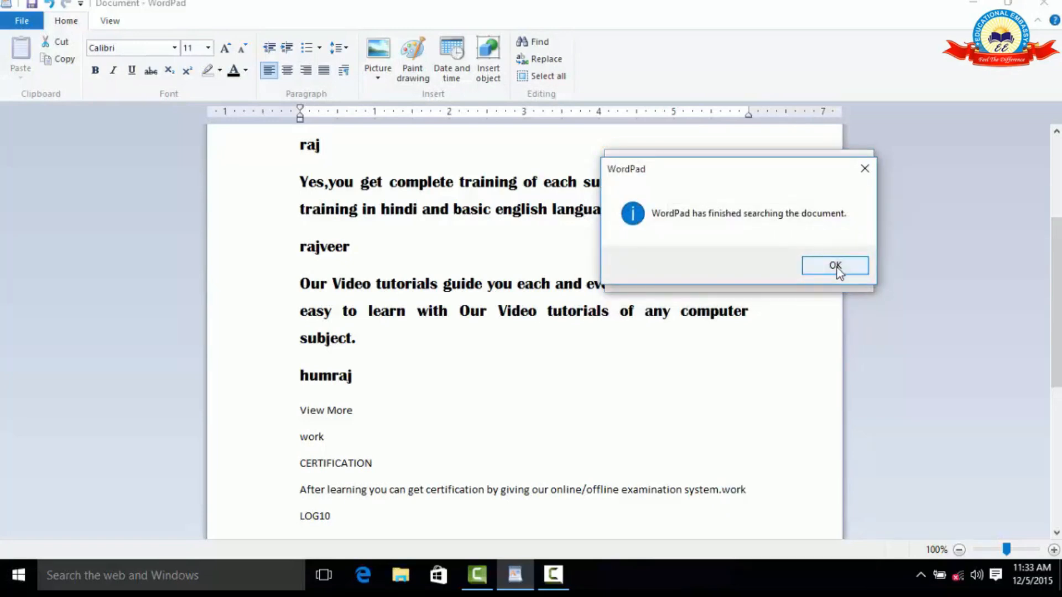
Replace all occurrences of "play" with "work" again until the search ends, and check the replaced words through the document.
{"action": "left_click", "coordinate": [838, 265]}
{"action": "left_click", "coordinate": [838, 235]}
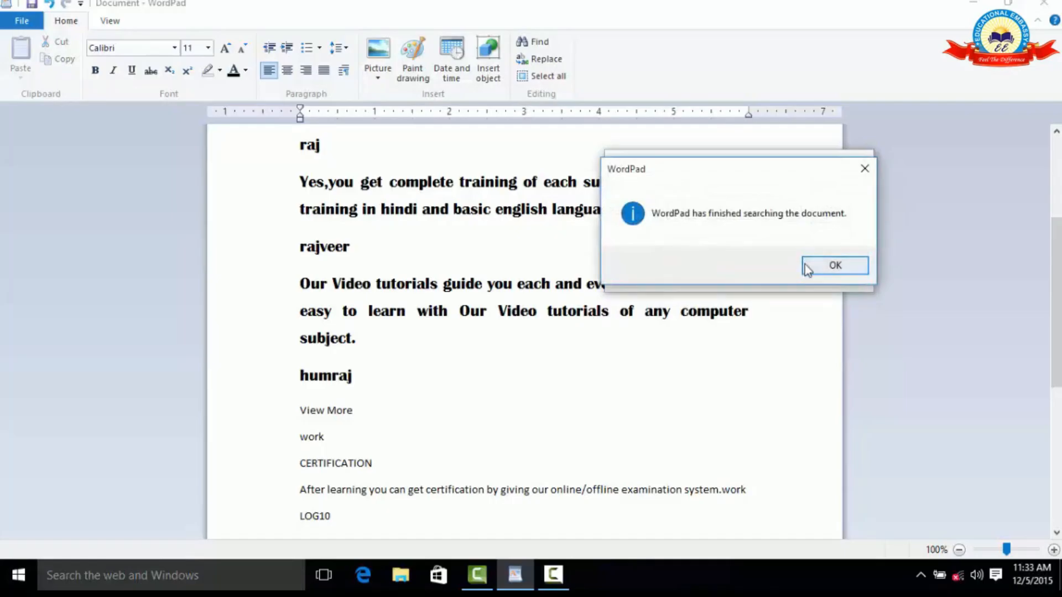
{"action": "left_click", "coordinate": [807, 266]}
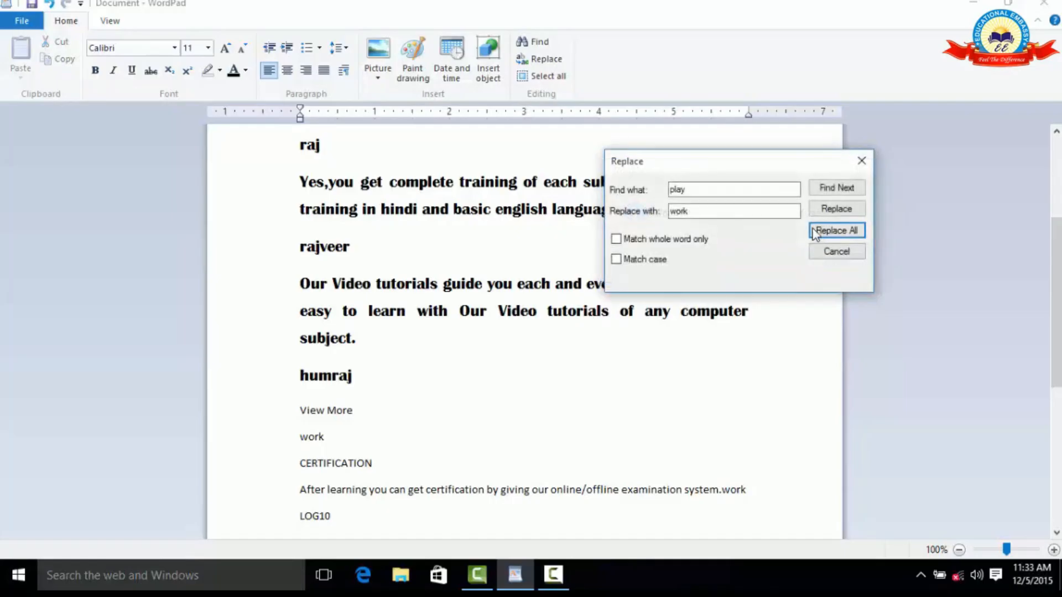
{"action": "left_click", "coordinate": [835, 253]}
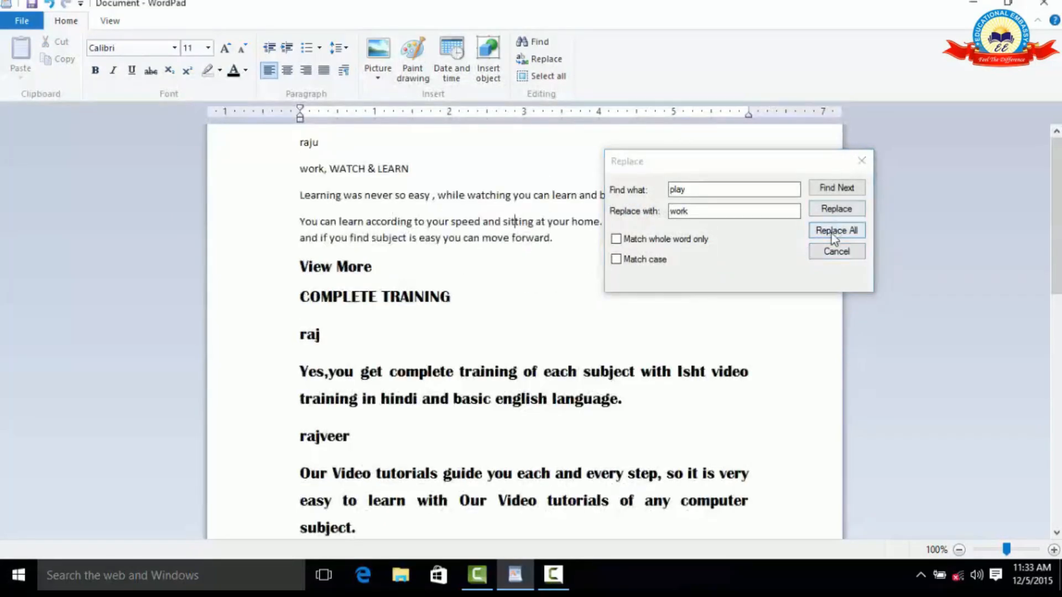
{"action": "left_click", "coordinate": [829, 233]}
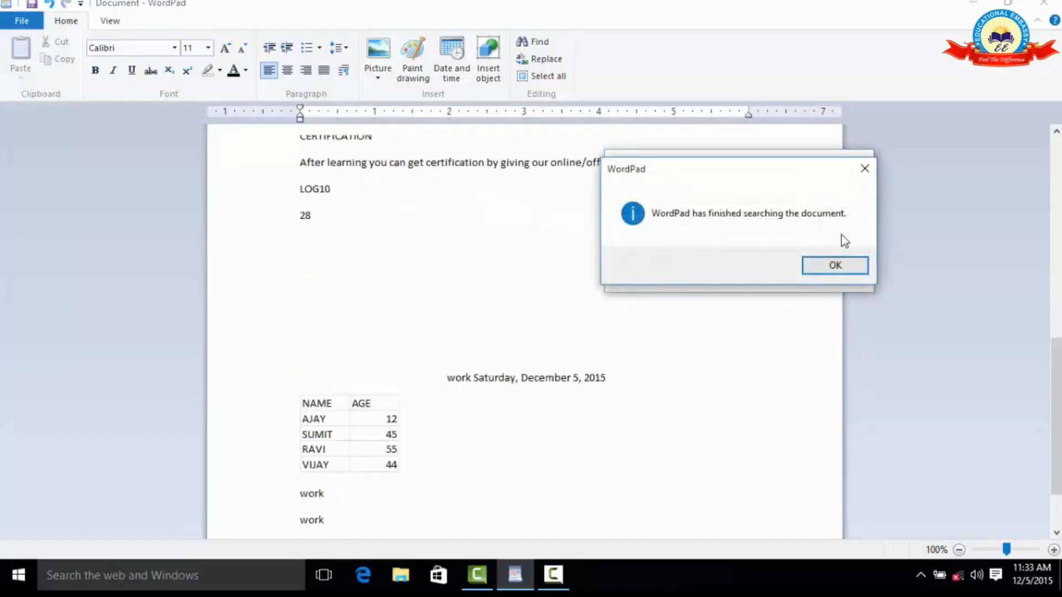
{"action": "left_click", "coordinate": [852, 267]}
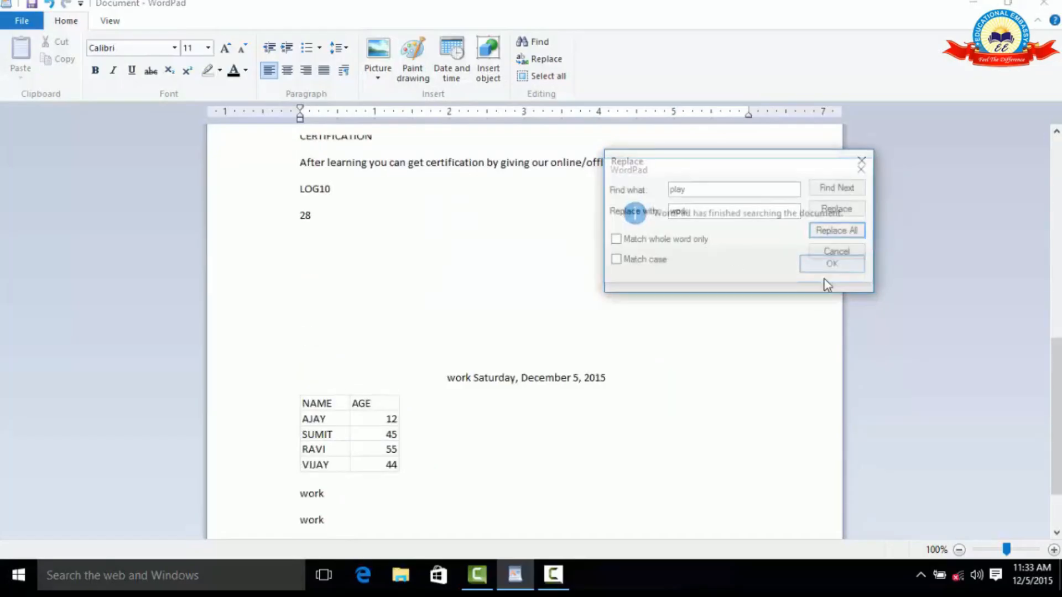
{"action": "scroll", "coordinate": [652, 437], "scroll_direction": "up", "scroll_amount": 15}
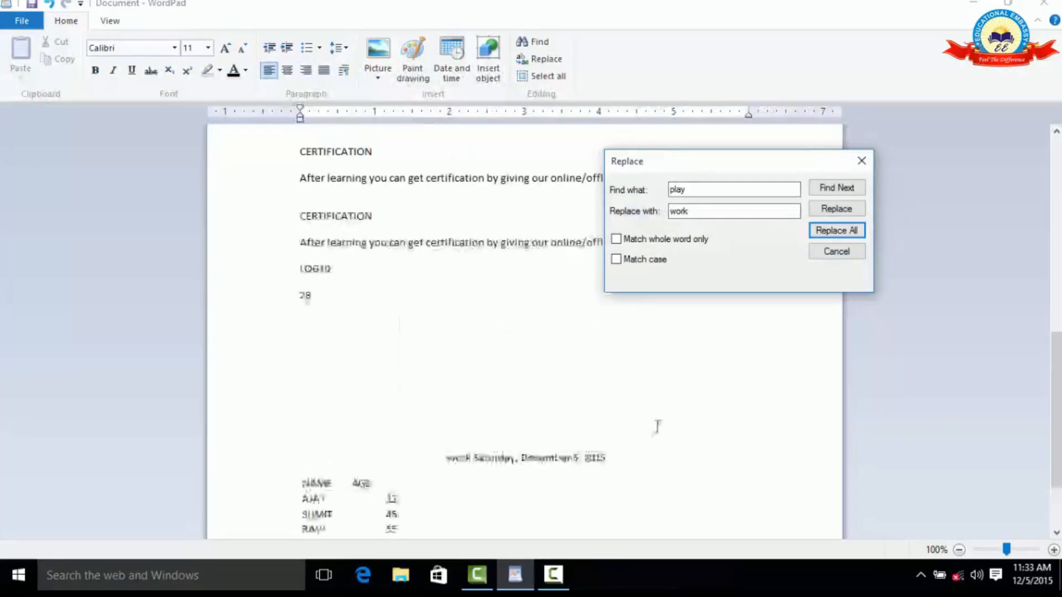
{"action": "scroll", "coordinate": [694, 376], "scroll_direction": "down", "scroll_amount": 5}
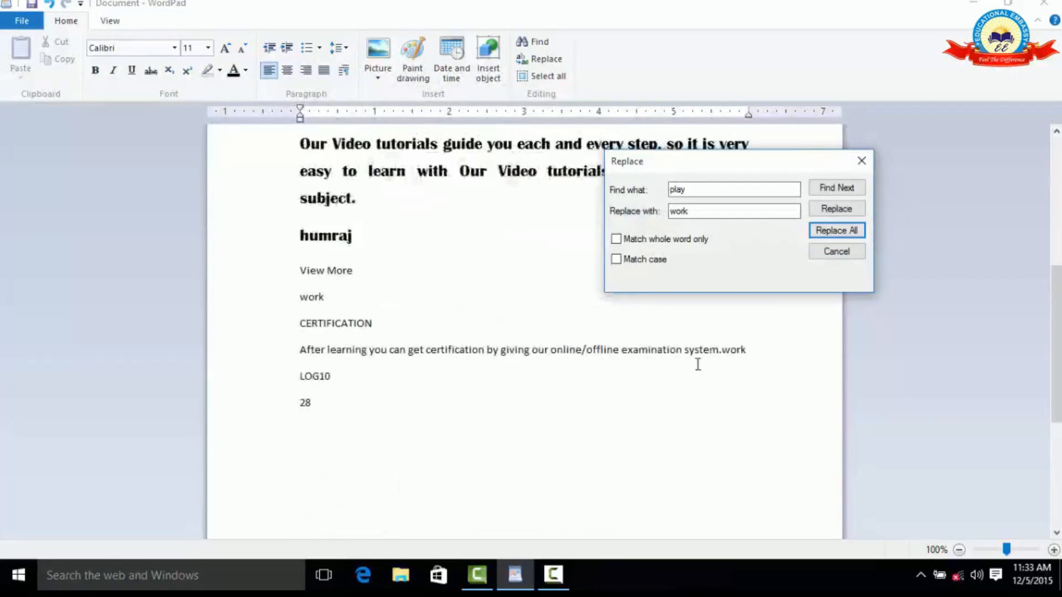
{"action": "scroll", "coordinate": [495, 326], "scroll_direction": "down", "scroll_amount": 5}
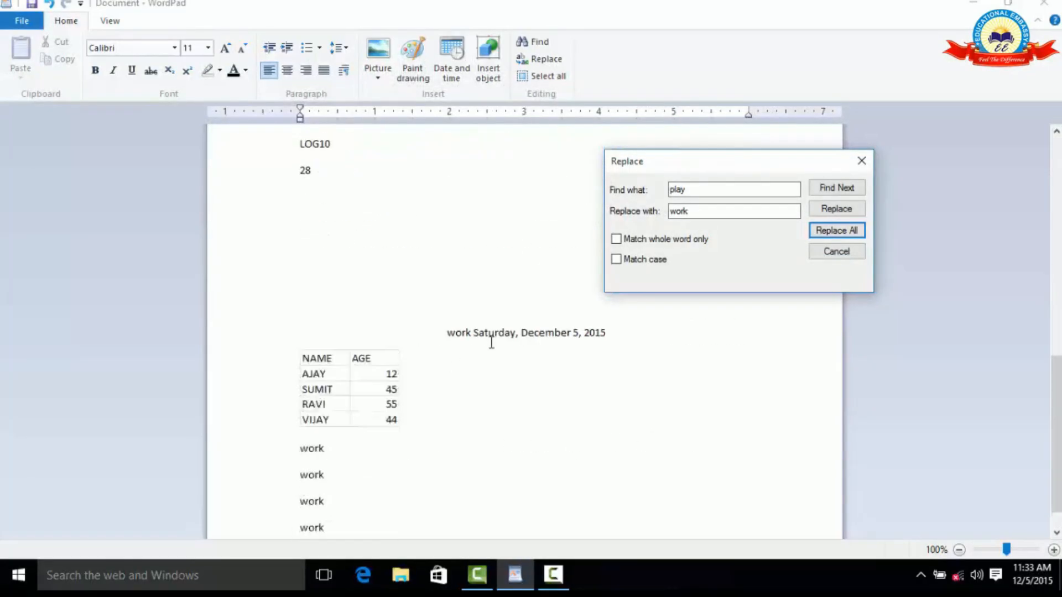
Add four "play" lines above the plain "View More" line, replace every "play" with "work", and close the replacement dialog.
{"action": "left_click", "coordinate": [483, 381]}
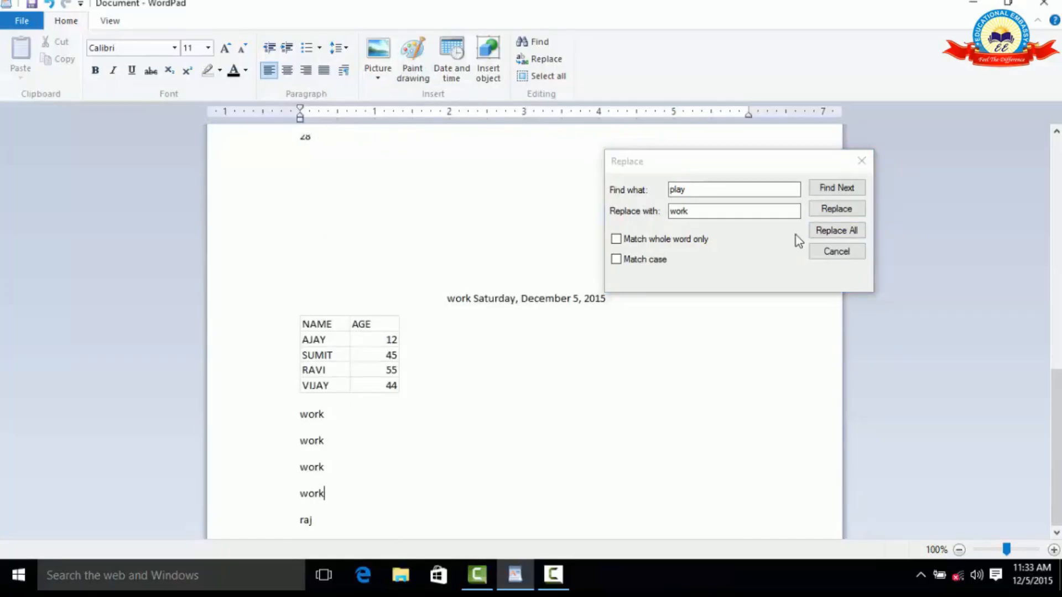
{"action": "key", "text": "ctrl+z"}
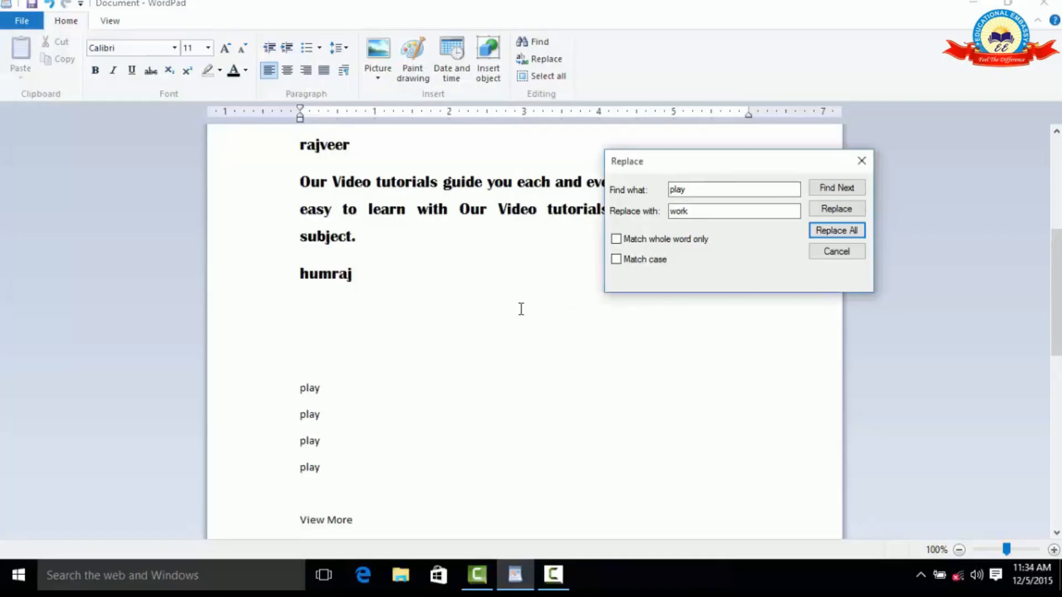
{"action": "left_click", "coordinate": [821, 230]}
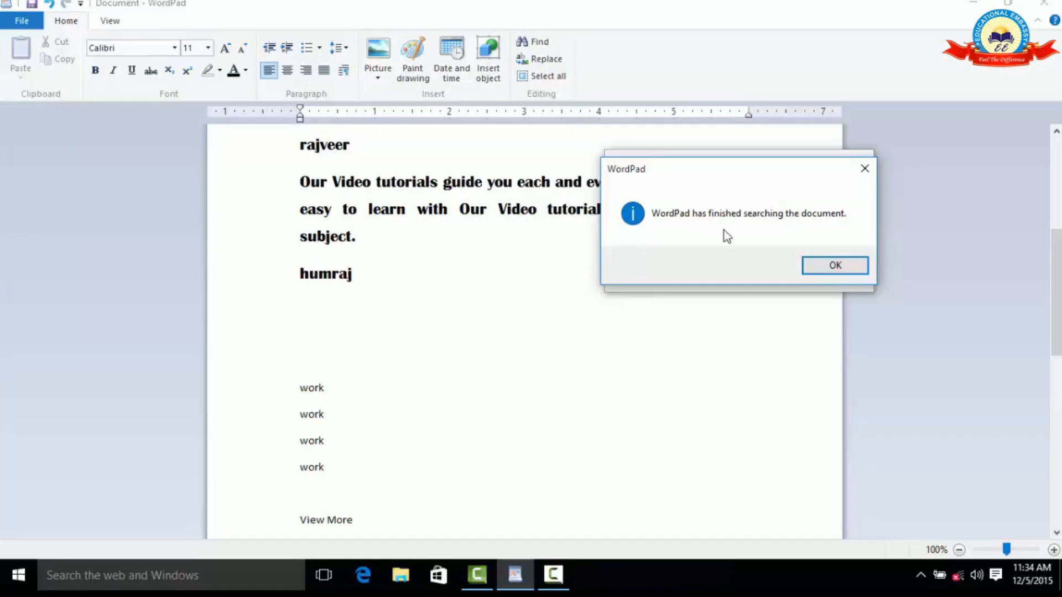
{"action": "left_click", "coordinate": [823, 268]}
{"action": "left_click", "coordinate": [830, 256]}
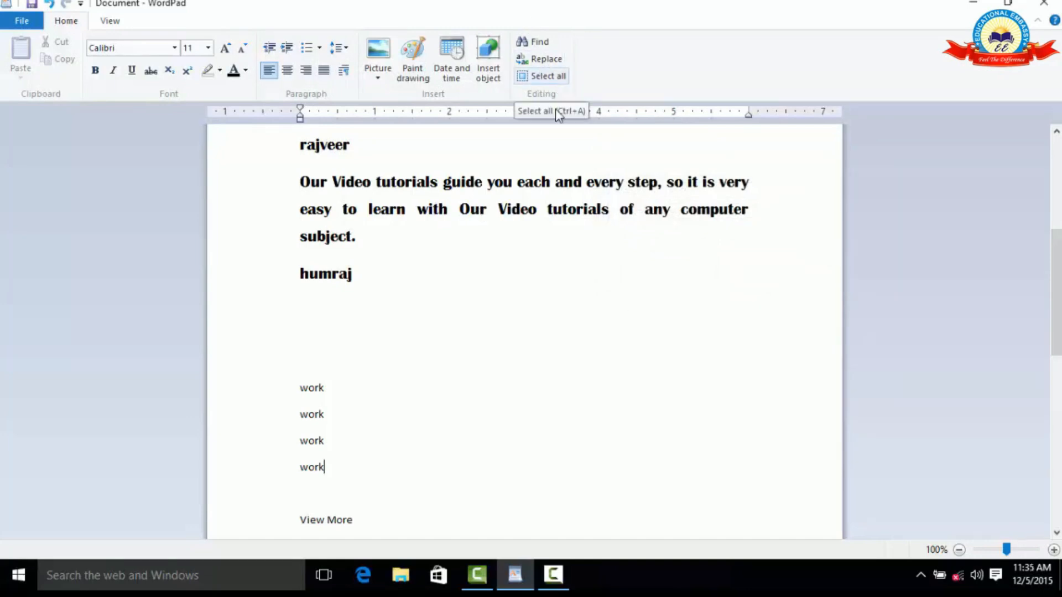
Select the entire document repeatedly, examine the highlighted content from the end back to the beginning, and clear the selection.
{"action": "scroll", "coordinate": [487, 249], "scroll_direction": "up", "scroll_amount": 3}
{"action": "scroll", "coordinate": [487, 249], "scroll_direction": "up", "scroll_amount": 3}
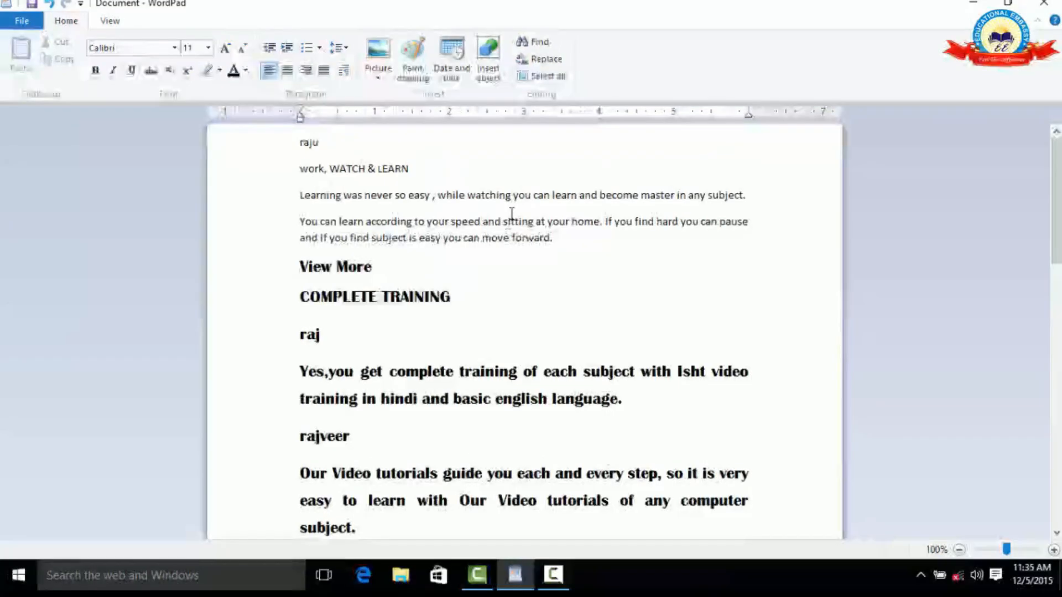
{"action": "left_click", "coordinate": [547, 79]}
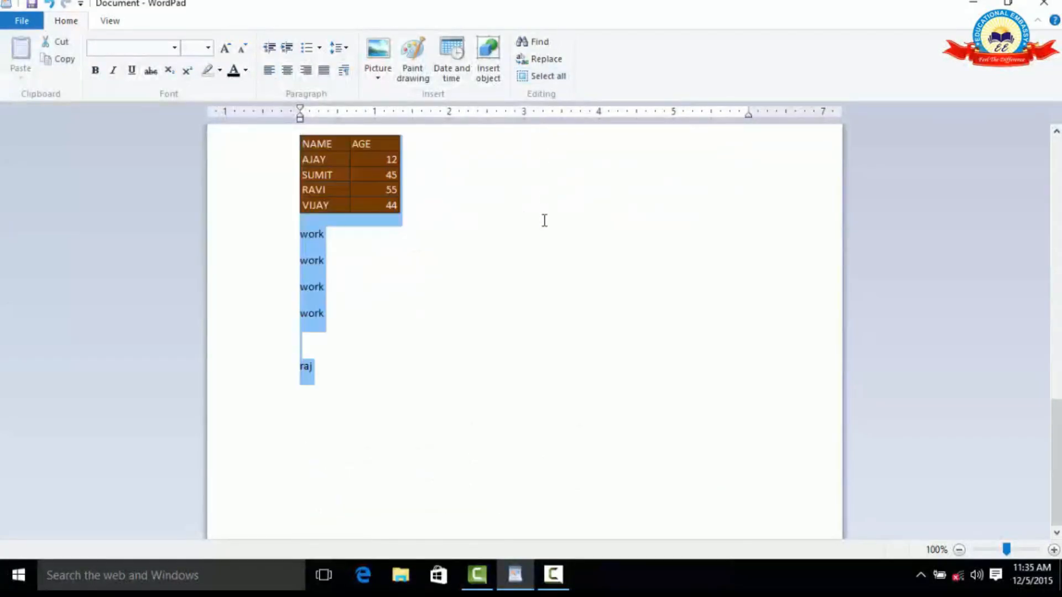
{"action": "scroll", "coordinate": [557, 246], "scroll_direction": "up", "scroll_amount": 5}
{"action": "scroll", "coordinate": [557, 247], "scroll_direction": "up", "scroll_amount": 10}
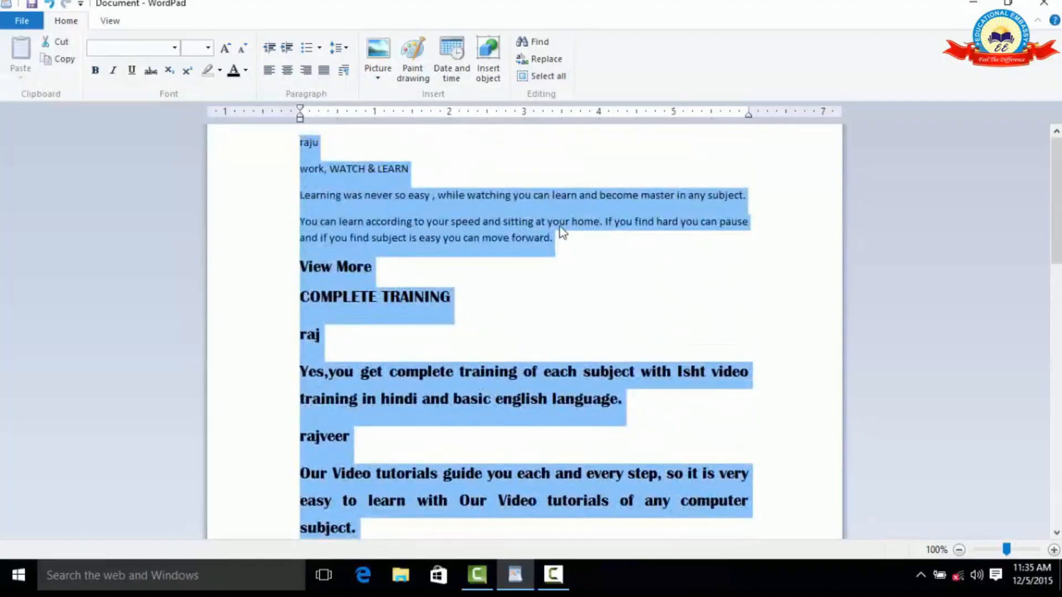
{"action": "left_click", "coordinate": [546, 77]}
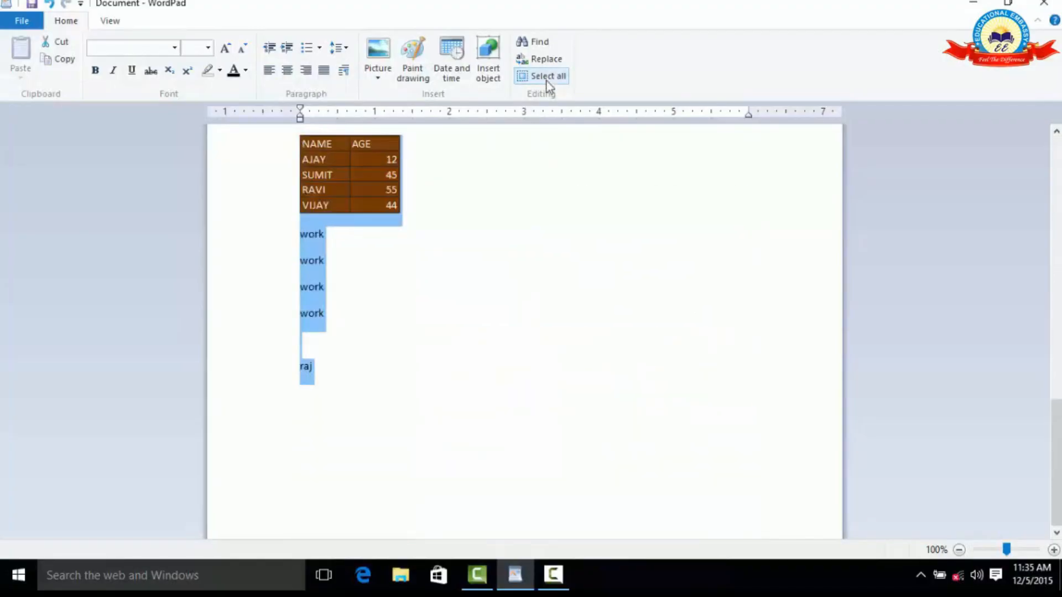
{"action": "scroll", "coordinate": [517, 225], "scroll_direction": "up", "scroll_amount": 10}
{"action": "scroll", "coordinate": [519, 229], "scroll_direction": "up", "scroll_amount": 5}
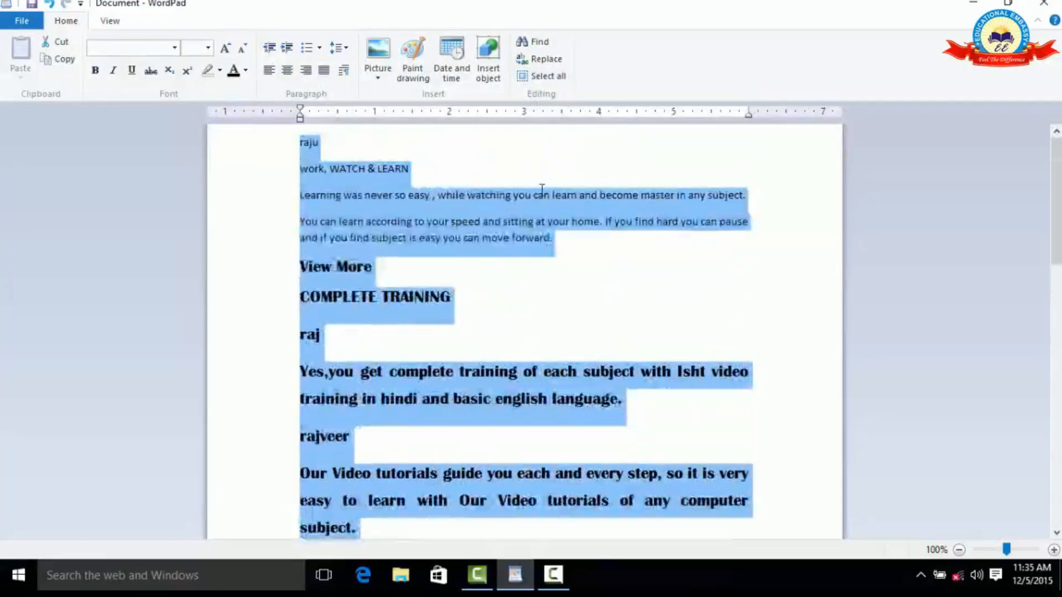
{"action": "left_click", "coordinate": [582, 303]}
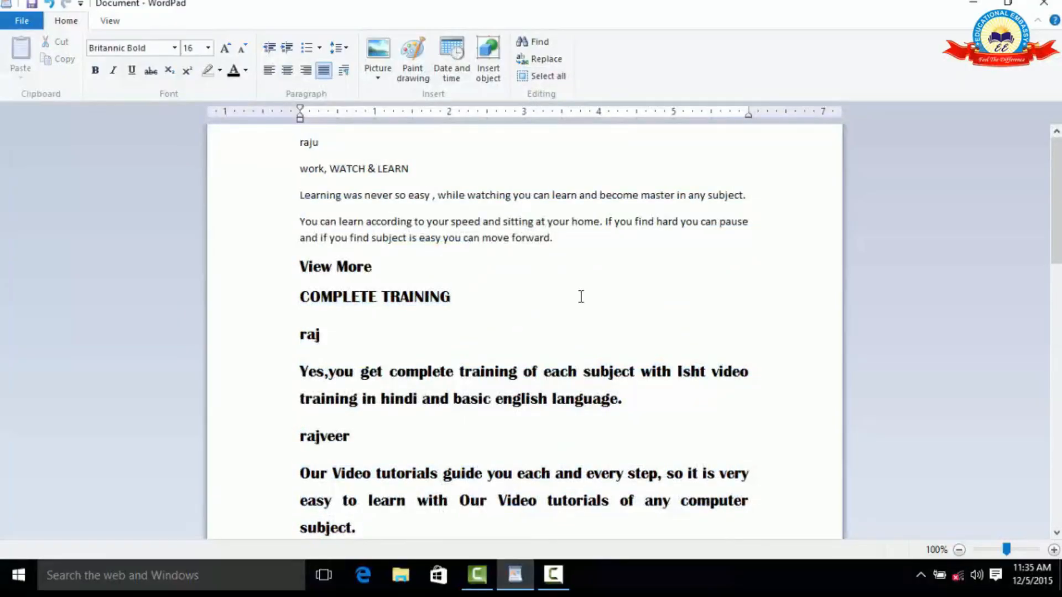
{"action": "left_click", "coordinate": [540, 76]}
{"action": "scroll", "coordinate": [522, 246], "scroll_direction": "up", "scroll_amount": 5}
{"action": "scroll", "coordinate": [533, 273], "scroll_direction": "up", "scroll_amount": 10}
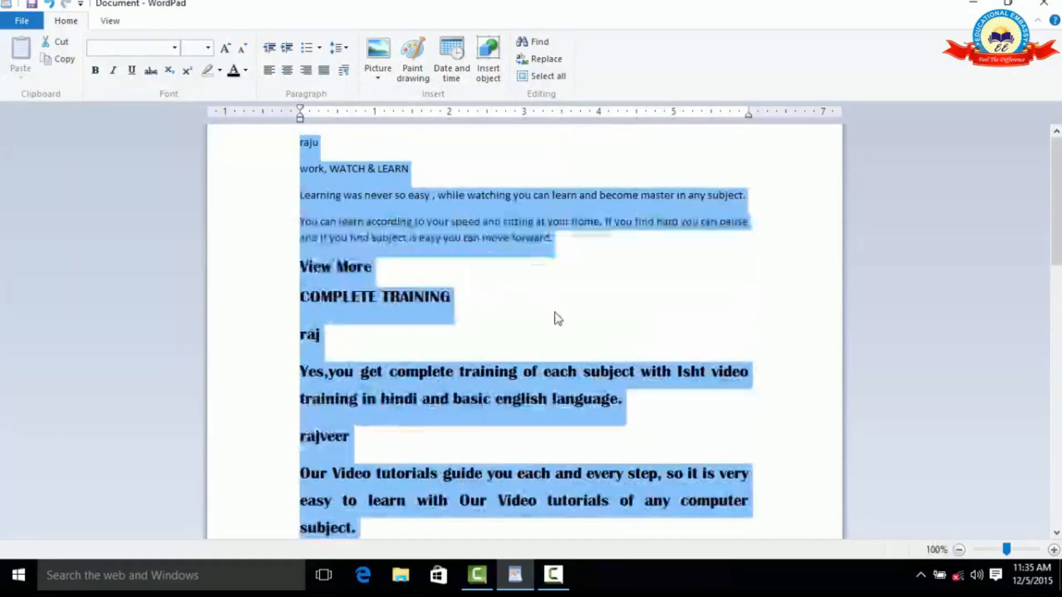
{"action": "left_click", "coordinate": [624, 266]}
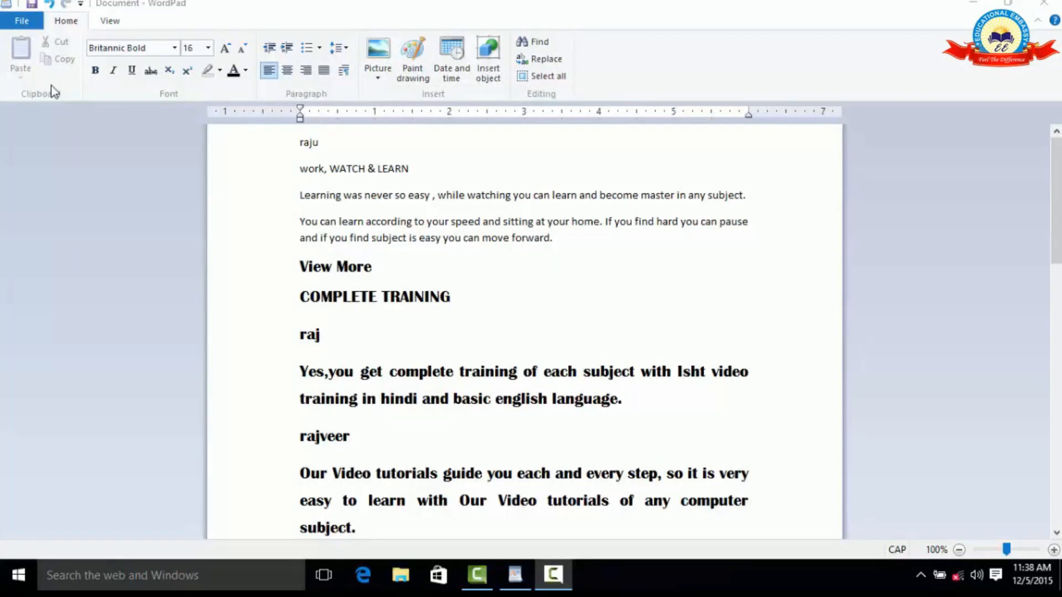
Cut the bold "View More" and "COMPLETE TRAINING" headings and paste them on the empty line above the four "work" lines.
{"action": "left_click", "coordinate": [586, 277]}
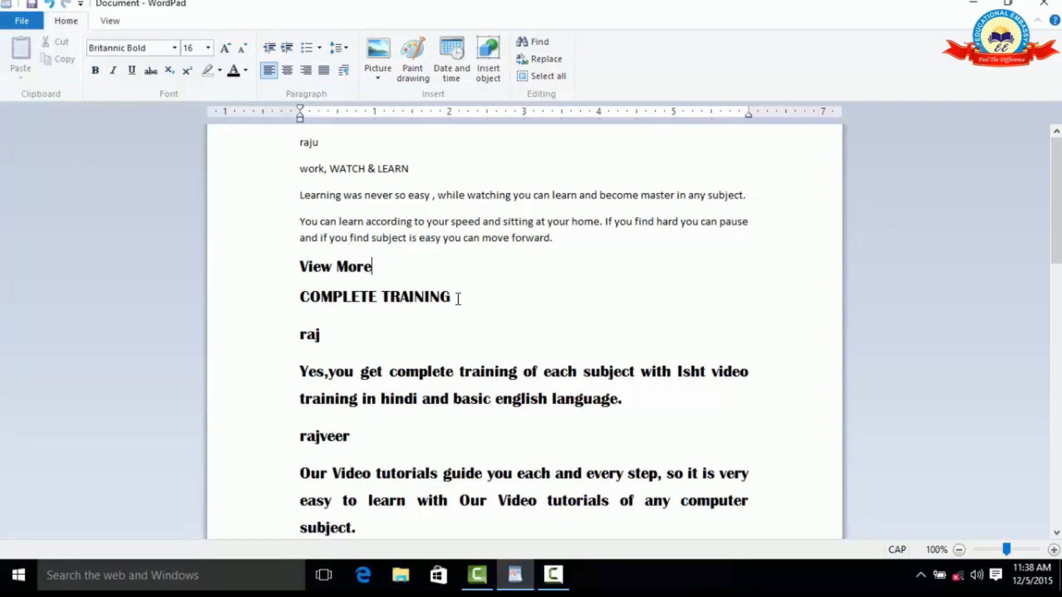
{"action": "left_click_drag", "start_coordinate": [456, 295], "coordinate": [311, 285]}
{"action": "key", "text": "ctrl+c"}
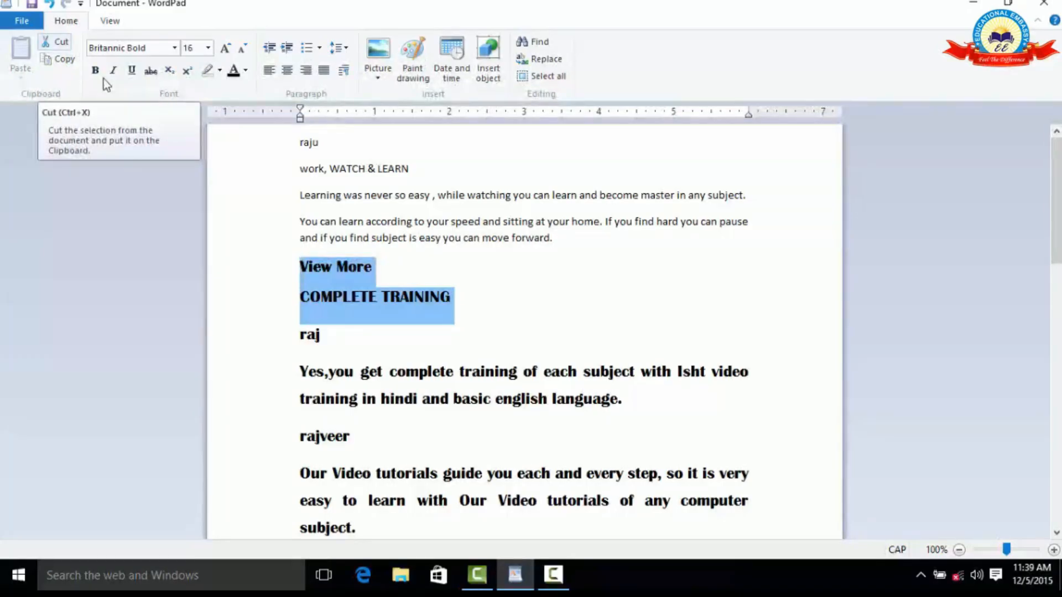
{"action": "left_click", "coordinate": [64, 44]}
{"action": "scroll", "coordinate": [318, 271], "scroll_direction": "down", "scroll_amount": 3}
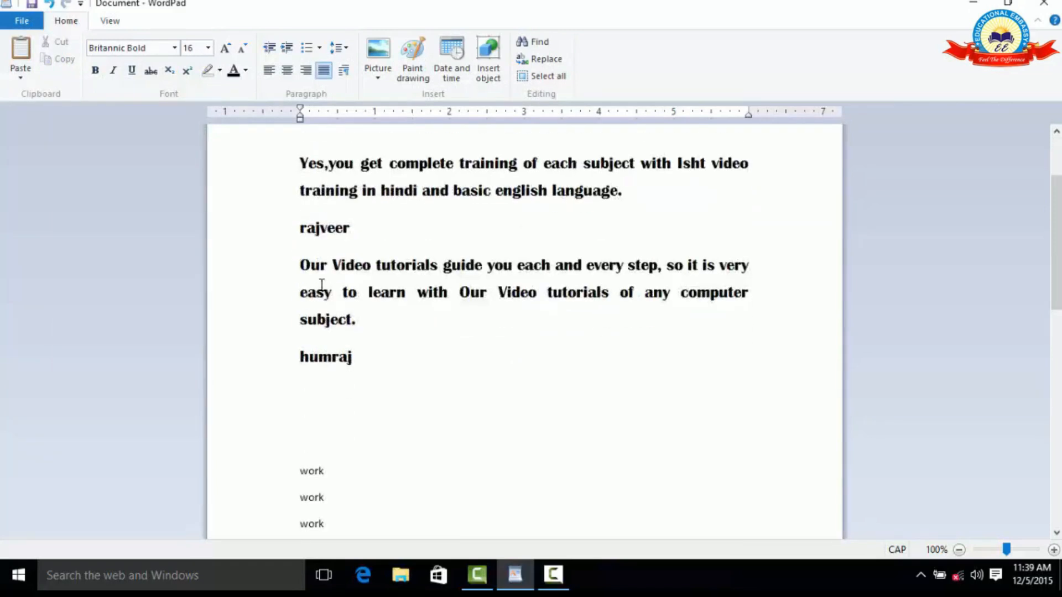
{"action": "scroll", "coordinate": [365, 310], "scroll_direction": "down", "scroll_amount": 3}
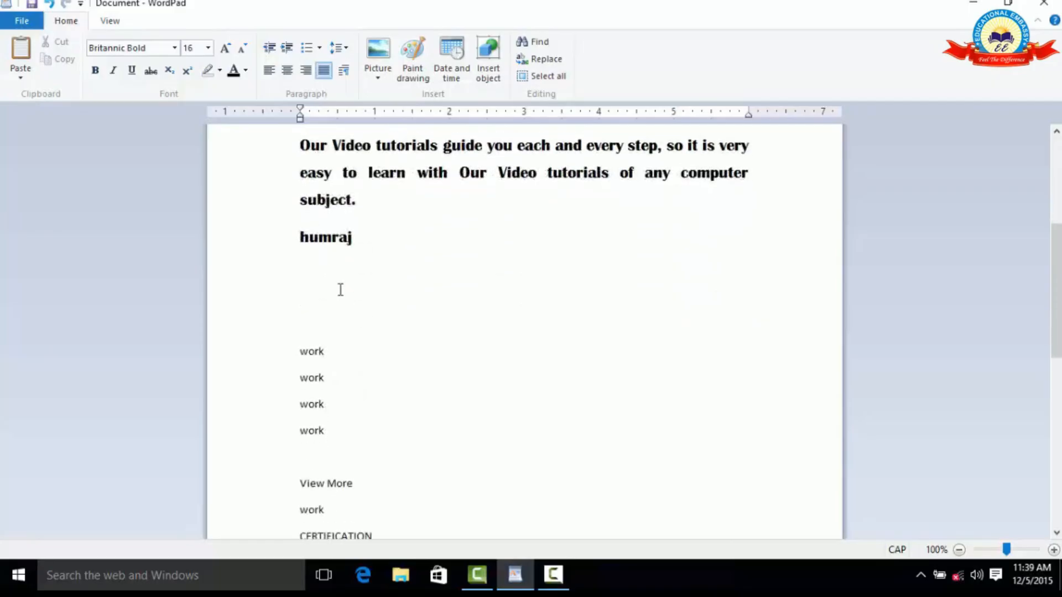
{"action": "left_click", "coordinate": [321, 284]}
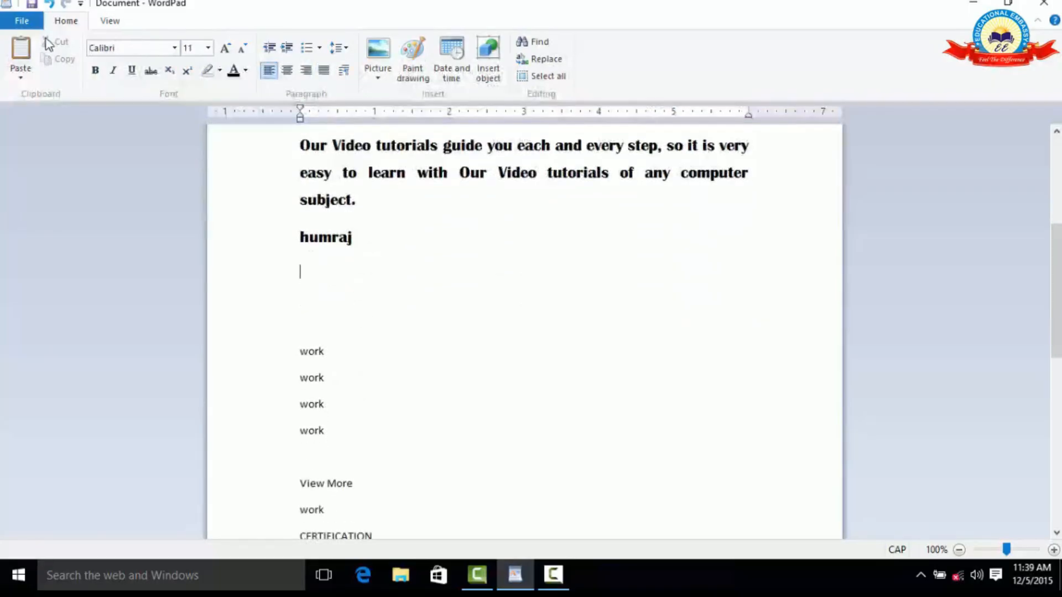
{"action": "left_click", "coordinate": [22, 57]}
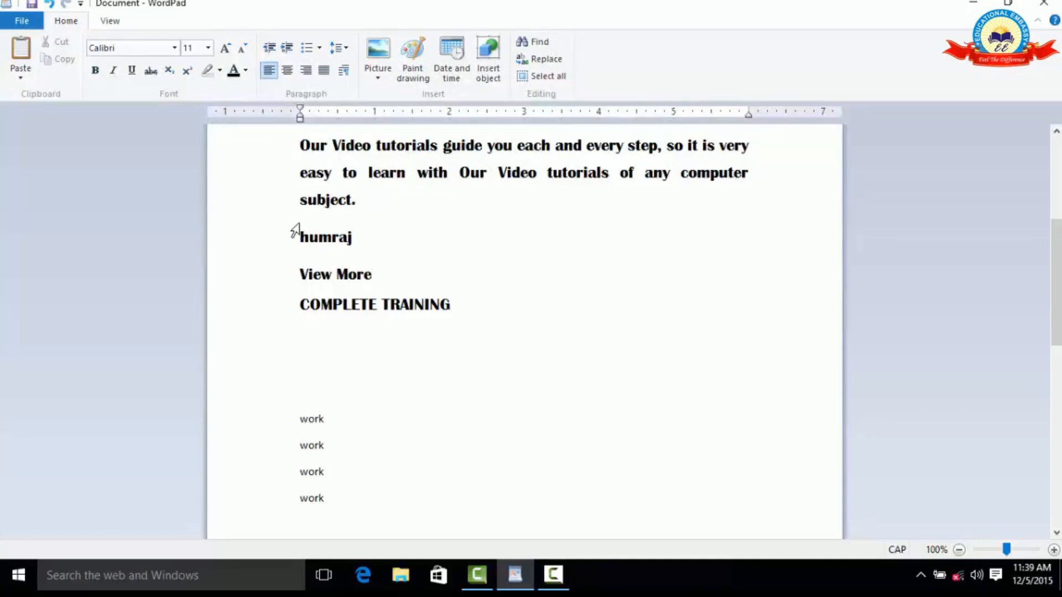
Copy the "work, WATCH & LEARN" line and the sentence below it, and paste them twice above the "Yes,you get complete training" paragraph.
{"action": "scroll", "coordinate": [293, 230], "scroll_direction": "up", "scroll_amount": 5}
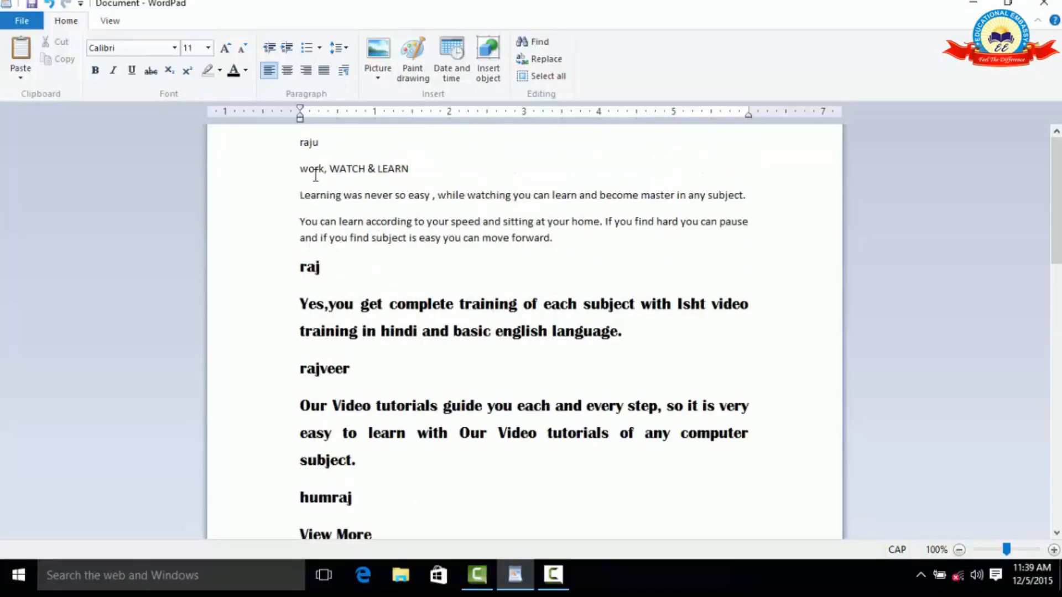
{"action": "left_click_drag", "start_coordinate": [300, 168], "coordinate": [745, 195]}
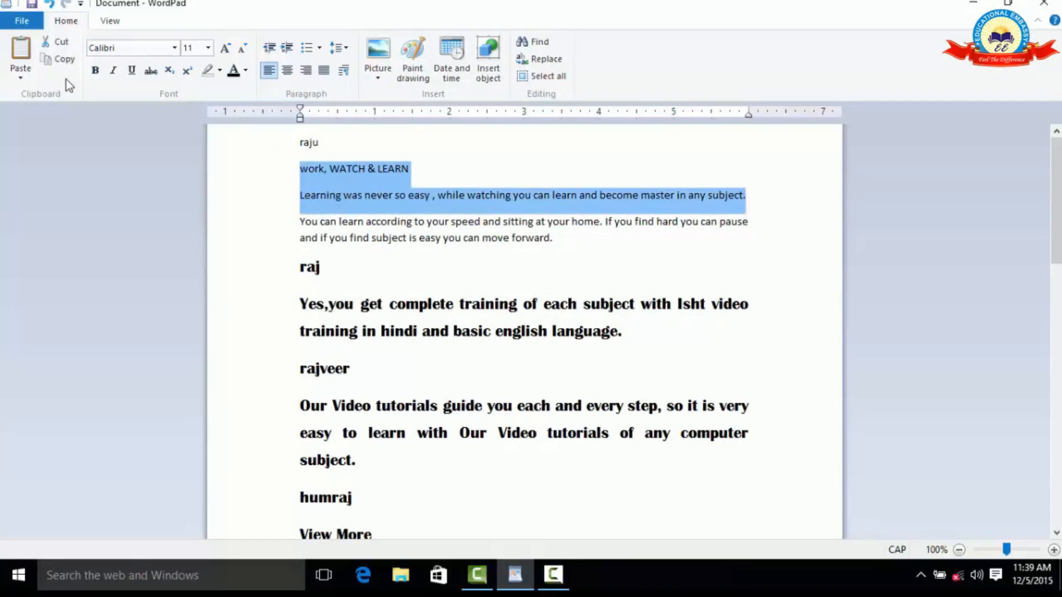
{"action": "left_click", "coordinate": [62, 61]}
{"action": "left_click", "coordinate": [350, 276]}
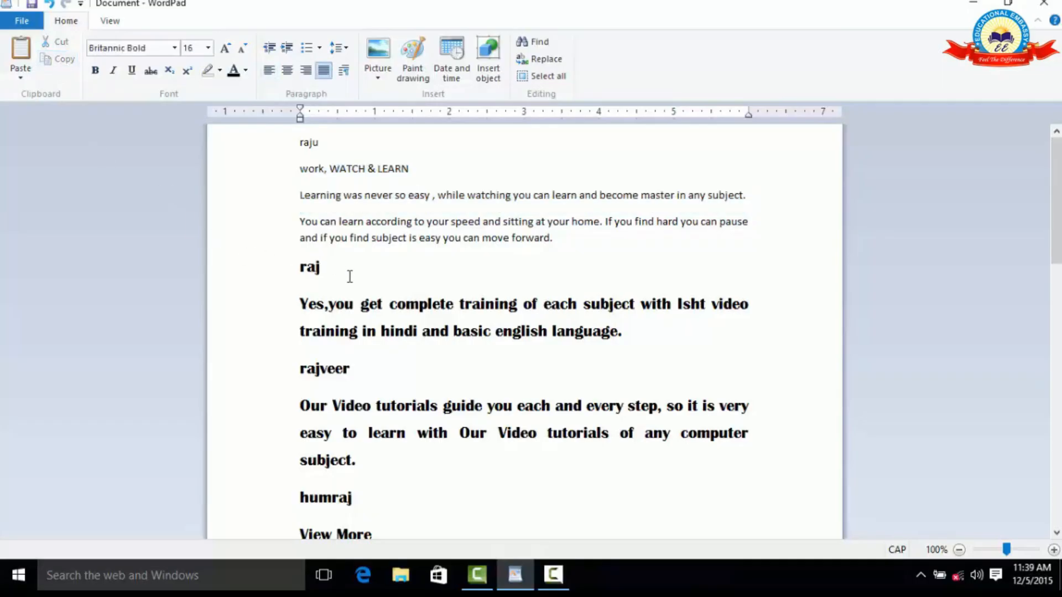
{"action": "key", "text": "Return"}
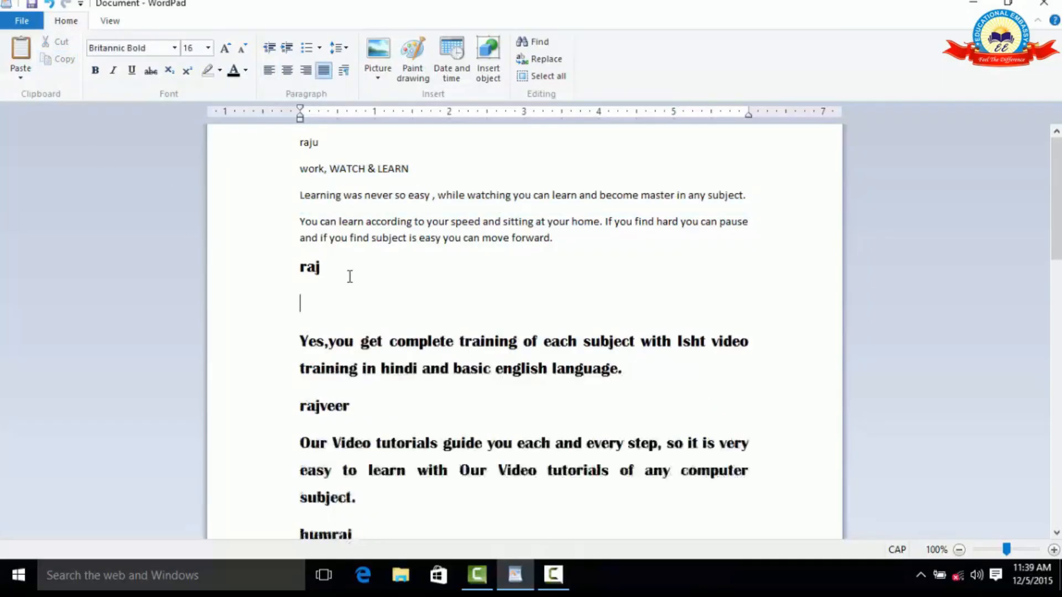
{"action": "left_click", "coordinate": [21, 53]}
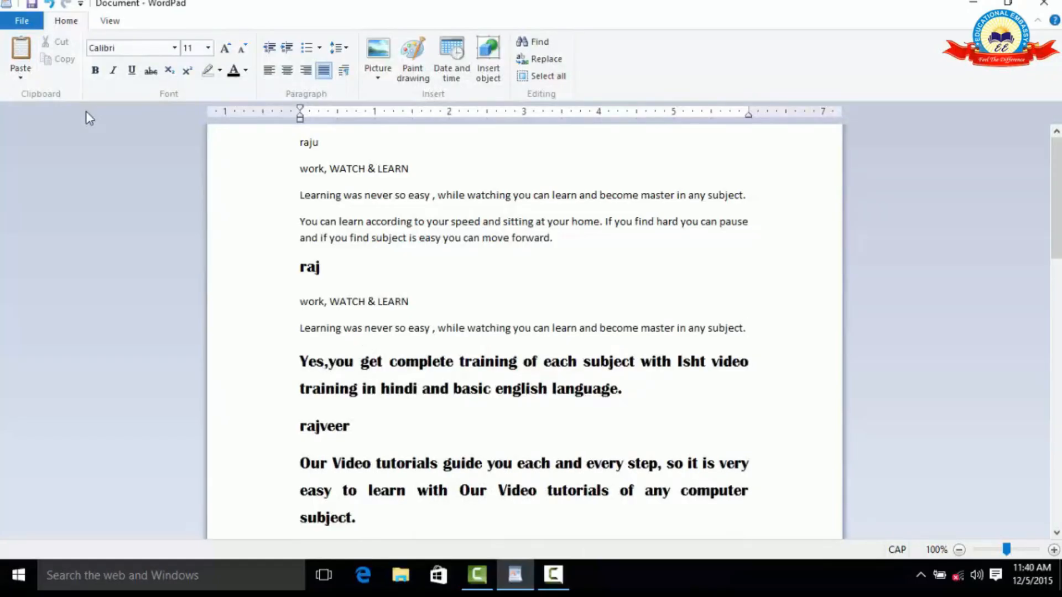
{"action": "key", "text": "Return"}
{"action": "left_click", "coordinate": [25, 53]}
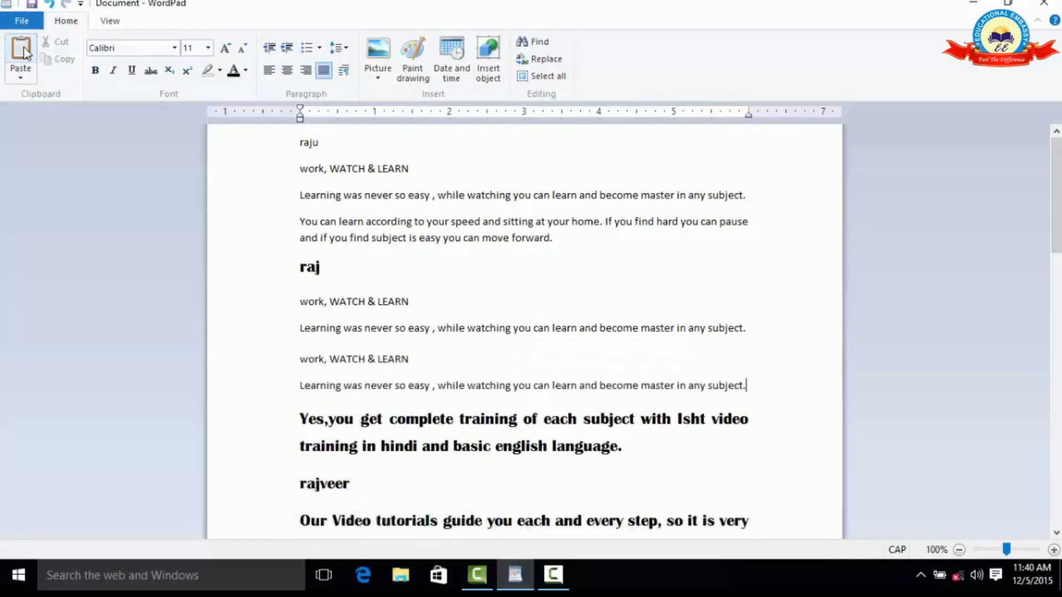
Add an empty line above the "Yes,you get complete training" paragraph, and view the Paste Special formats without pasting anything.
{"action": "key", "text": "Return"}
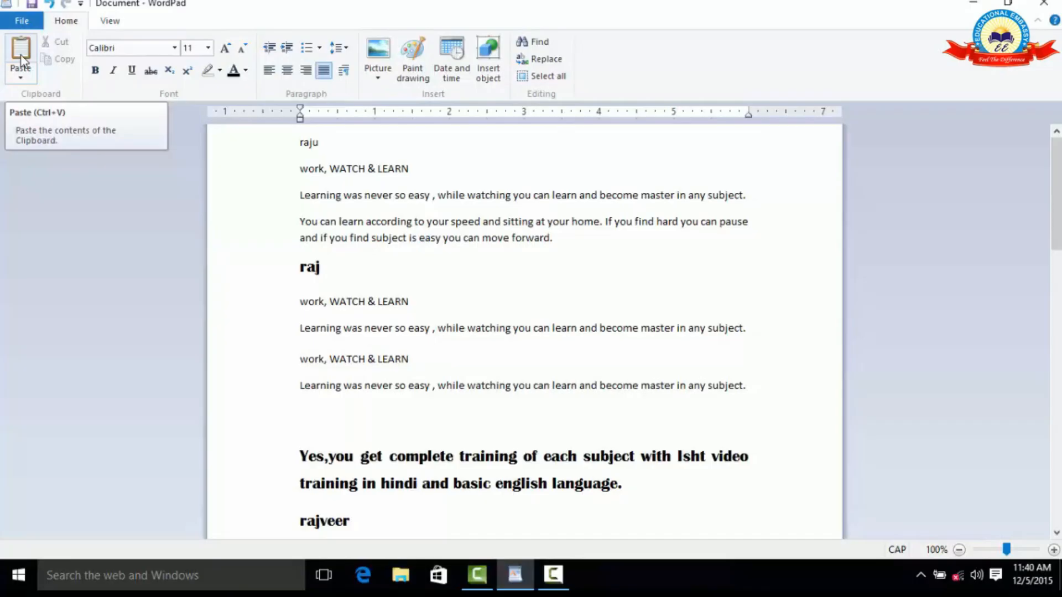
{"action": "left_click", "coordinate": [26, 73]}
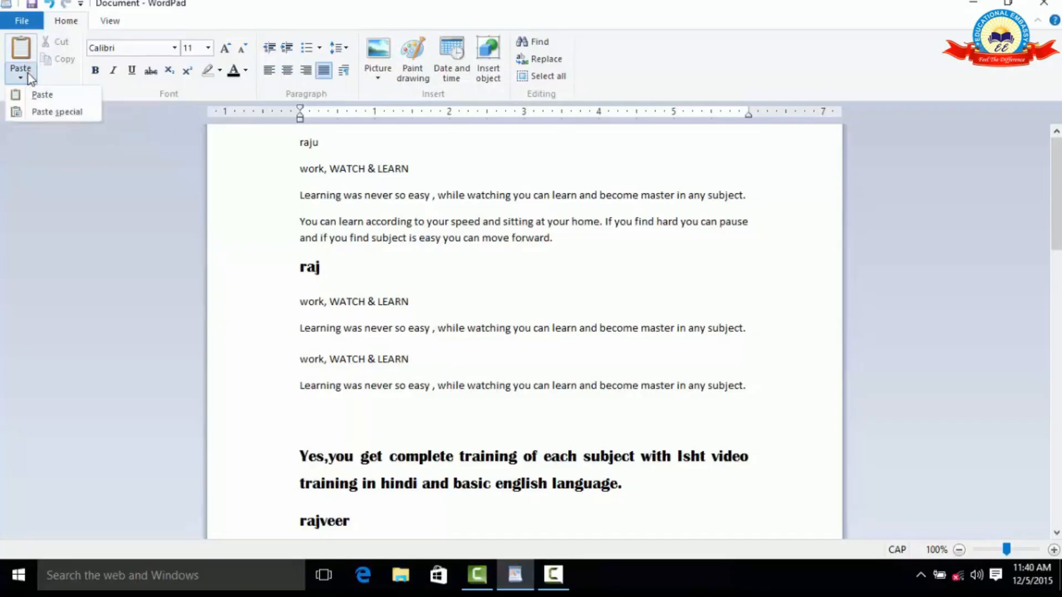
{"action": "left_click", "coordinate": [57, 111]}
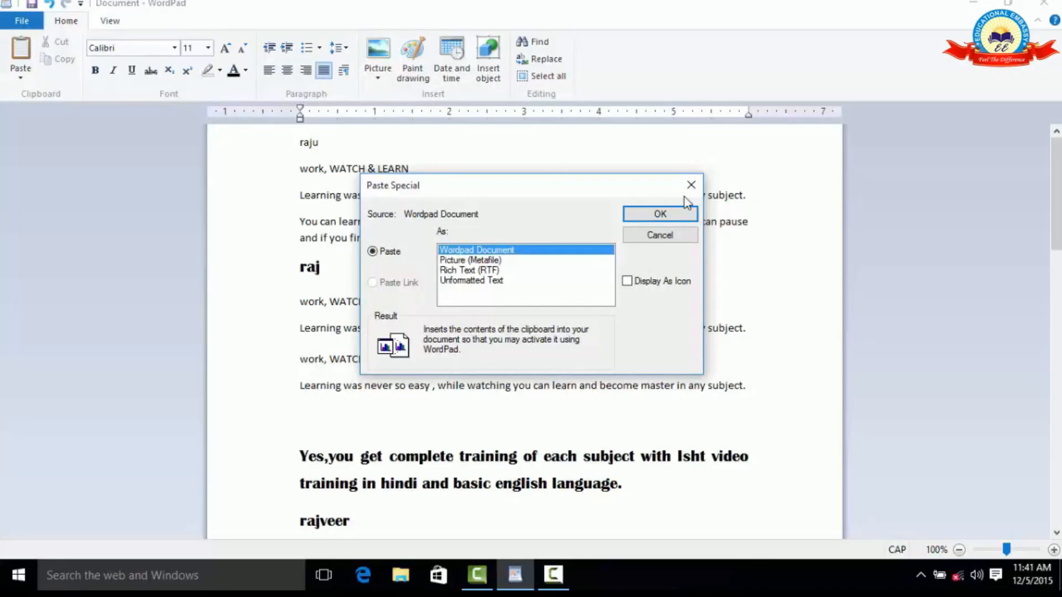
{"action": "left_click", "coordinate": [658, 235]}
Copy the first "work, WATCH & LEARN" line with its two following paragraphs, and paste them as Picture (Metafile) on the empty line above "Yes,you get complete training".
{"action": "left_click_drag", "start_coordinate": [599, 251], "coordinate": [293, 166]}
{"action": "left_click", "coordinate": [63, 60]}
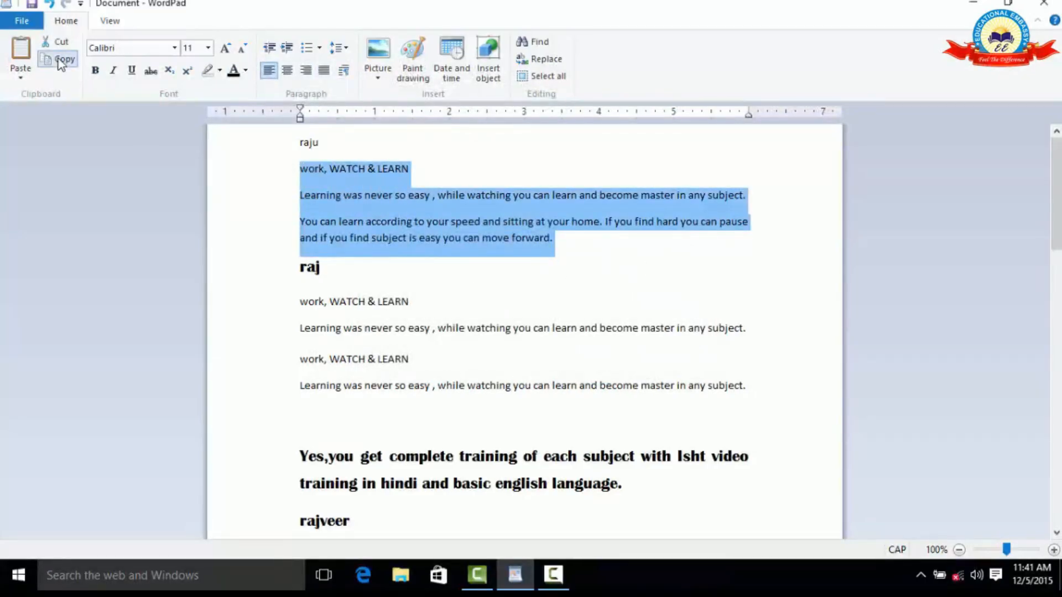
{"action": "scroll", "coordinate": [359, 270], "scroll_direction": "down", "scroll_amount": 5}
{"action": "left_click", "coordinate": [360, 270]}
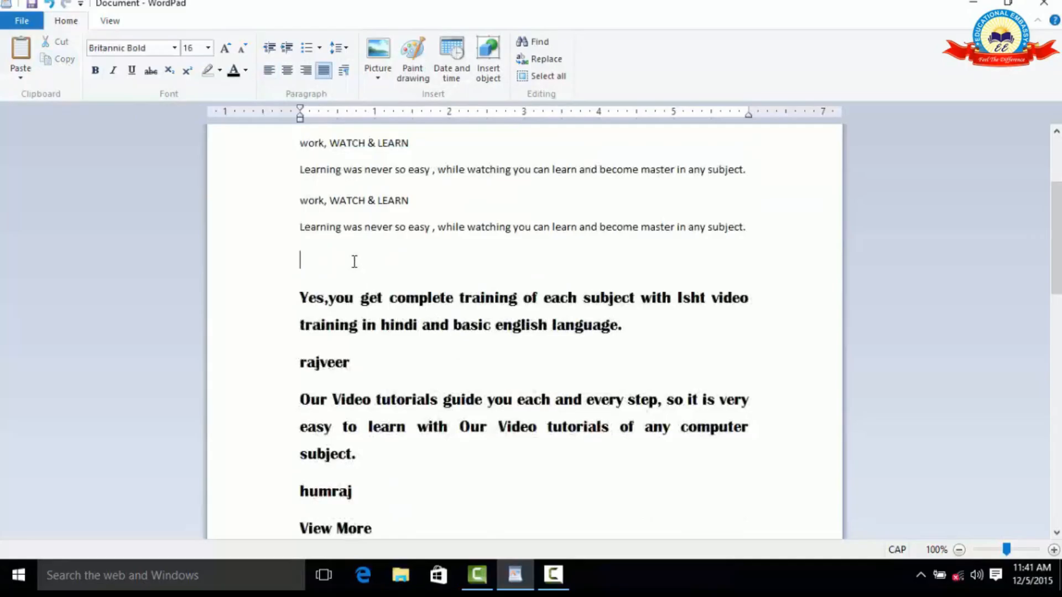
{"action": "scroll", "coordinate": [357, 270], "scroll_direction": "up", "scroll_amount": 4}
{"action": "scroll", "coordinate": [362, 357], "scroll_direction": "up", "scroll_amount": 1}
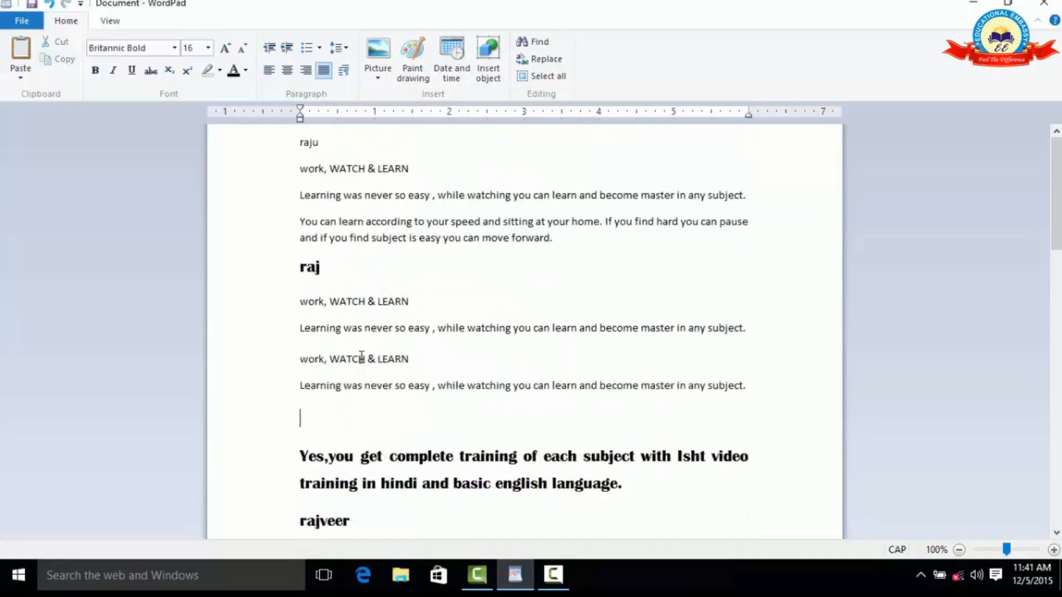
{"action": "left_click", "coordinate": [20, 78]}
{"action": "left_click", "coordinate": [32, 113]}
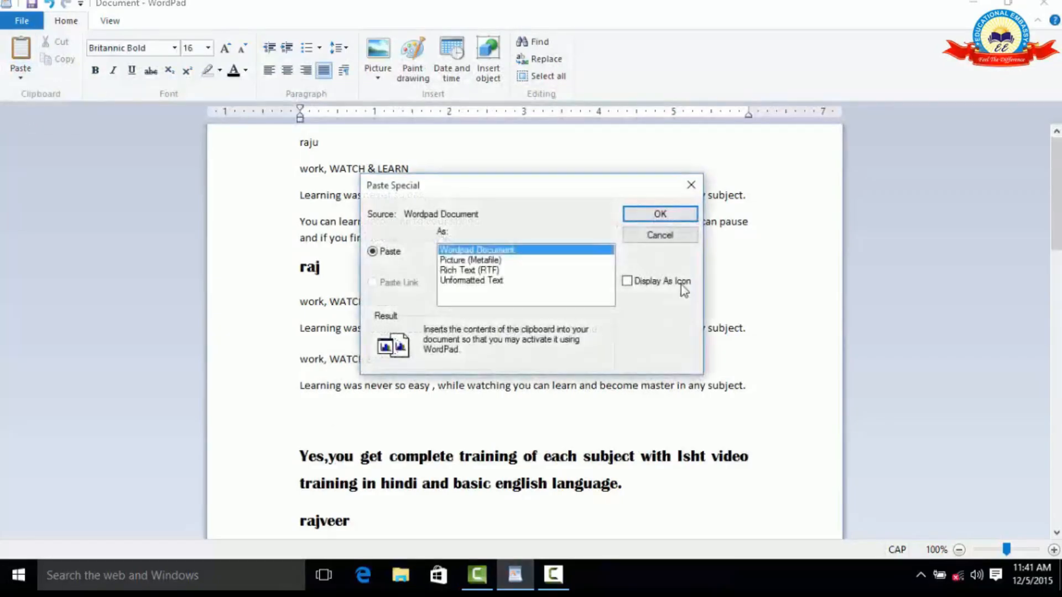
{"action": "left_click", "coordinate": [494, 261]}
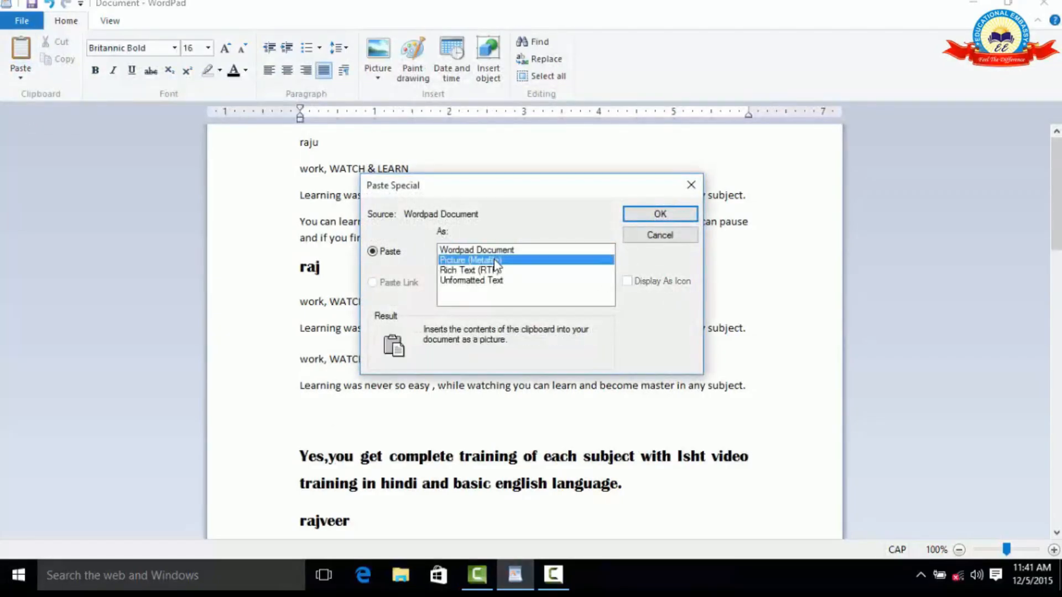
{"action": "left_click", "coordinate": [660, 214]}
{"action": "scroll", "coordinate": [728, 315], "scroll_direction": "down", "scroll_amount": 3}
{"action": "scroll", "coordinate": [752, 304], "scroll_direction": "up", "scroll_amount": 3}
Shrink the pasted text picture proportionally to about three quarters of its width and deselect it.
{"action": "left_click", "coordinate": [763, 377]}
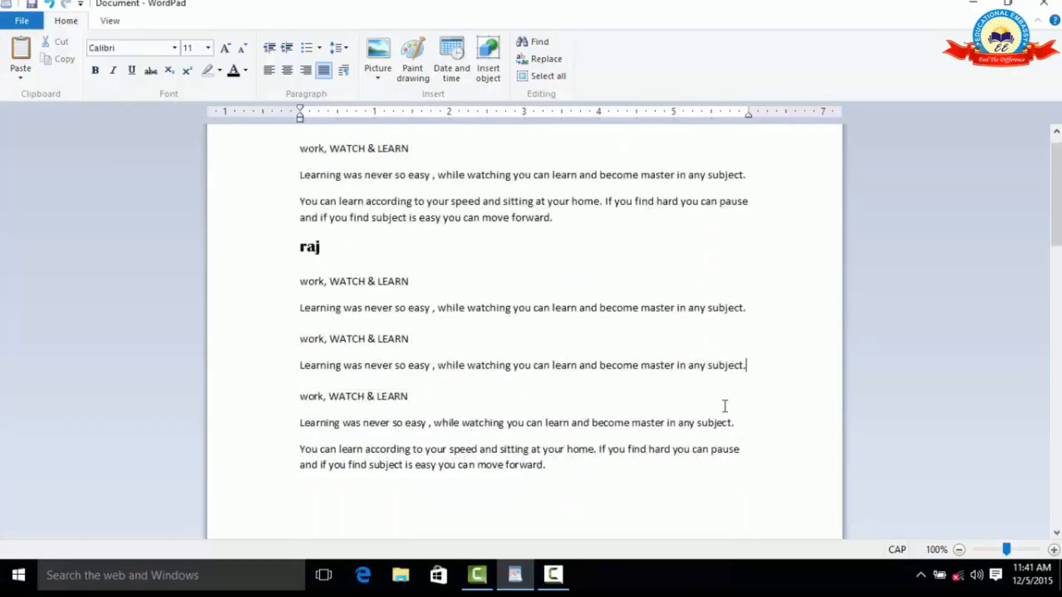
{"action": "left_click", "coordinate": [713, 415]}
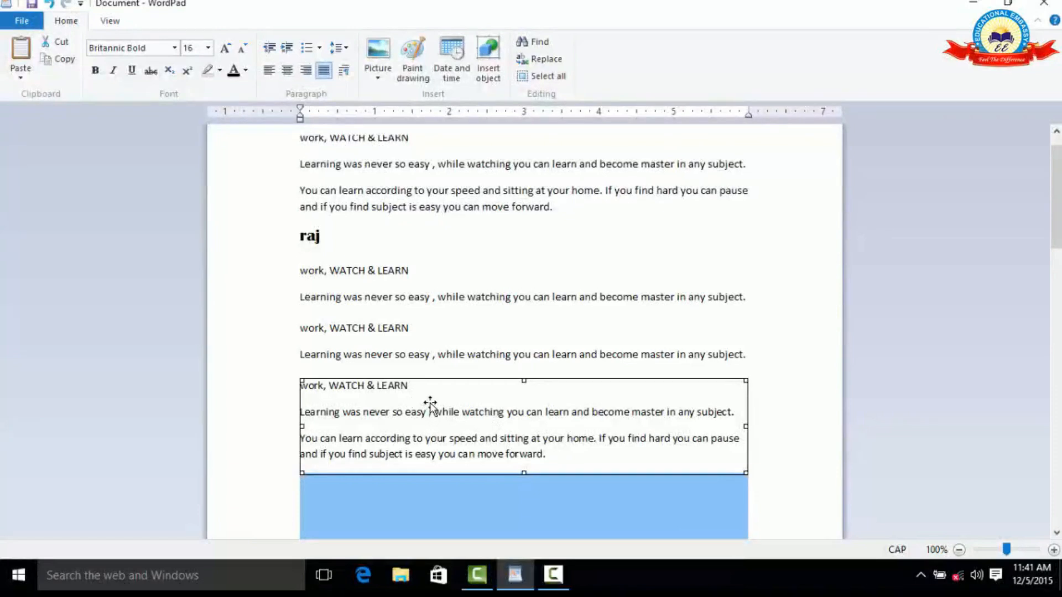
{"action": "left_click", "coordinate": [748, 384]}
{"action": "left_click", "coordinate": [723, 402]}
{"action": "left_click_drag", "start_coordinate": [741, 381], "coordinate": [386, 403]}
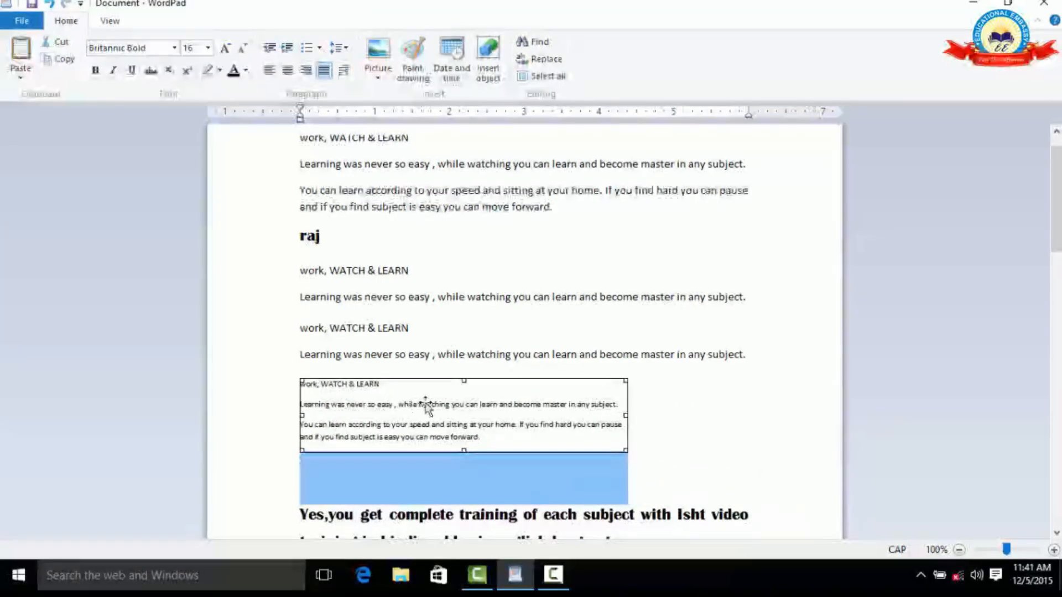
{"action": "scroll", "coordinate": [484, 402], "scroll_direction": "down", "scroll_amount": 3}
{"action": "left_click", "coordinate": [688, 317]}
{"action": "scroll", "coordinate": [645, 319], "scroll_direction": "up", "scroll_amount": 4}
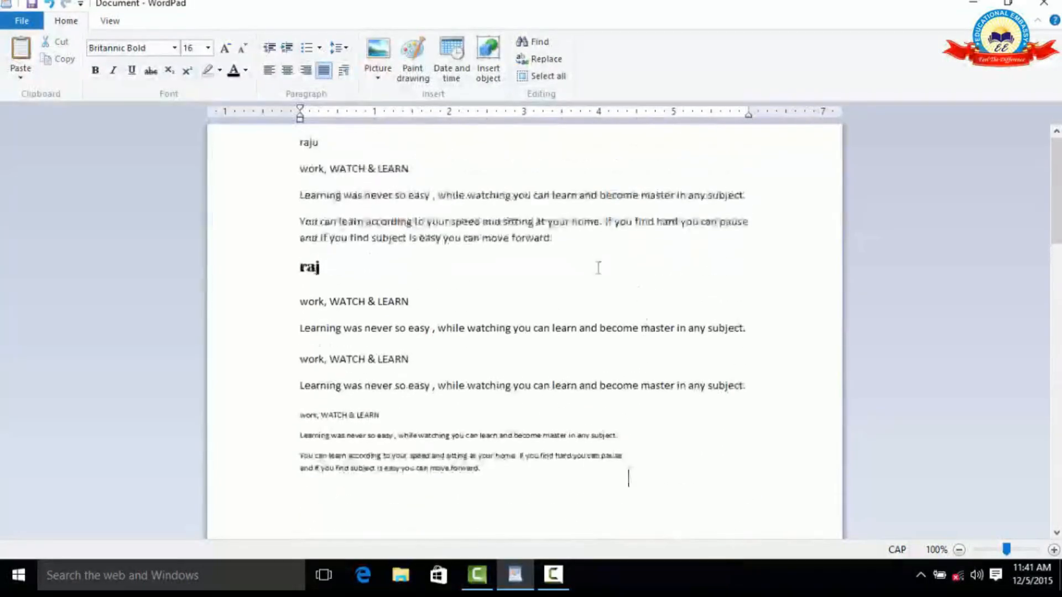
Make the bold name heading above the second "work, WATCH & LEARN" line and that line itself red, and apply bold to both.
{"action": "left_click", "coordinate": [490, 196]}
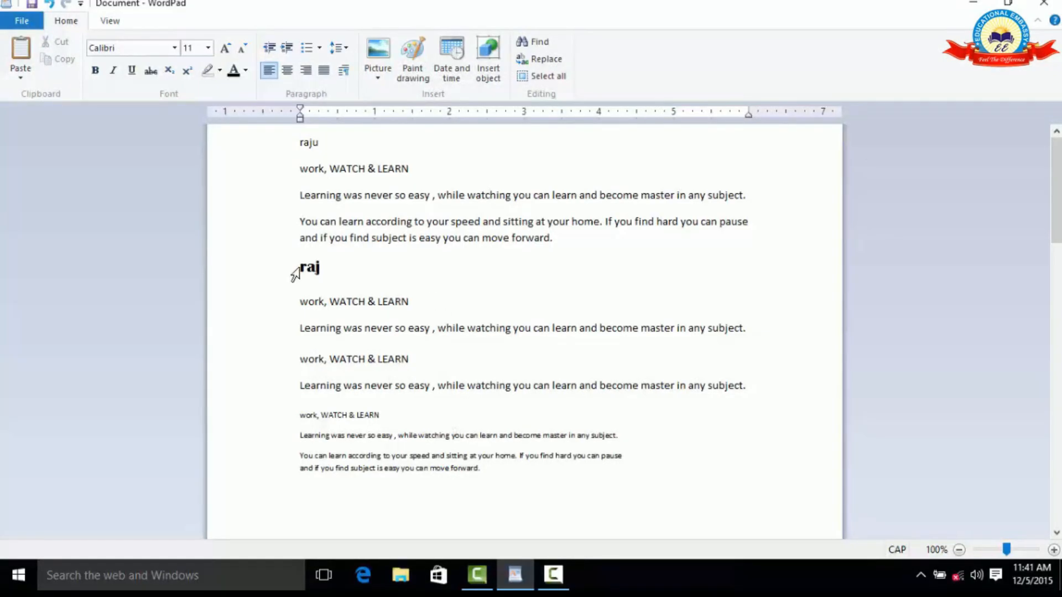
{"action": "left_click_drag", "start_coordinate": [421, 301], "coordinate": [273, 262]}
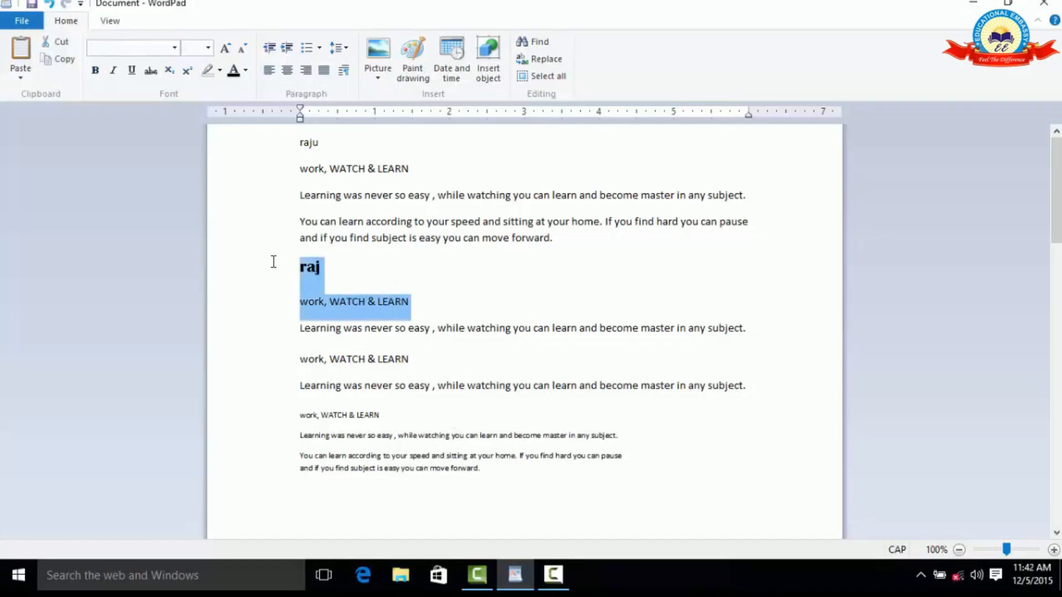
{"action": "left_click", "coordinate": [245, 71]}
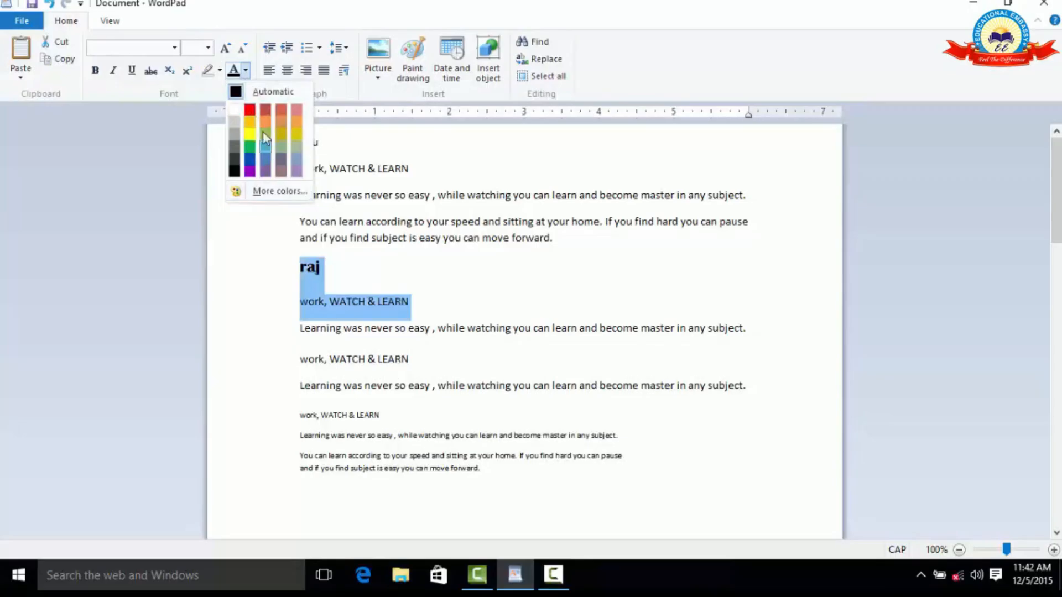
{"action": "left_click", "coordinate": [250, 110]}
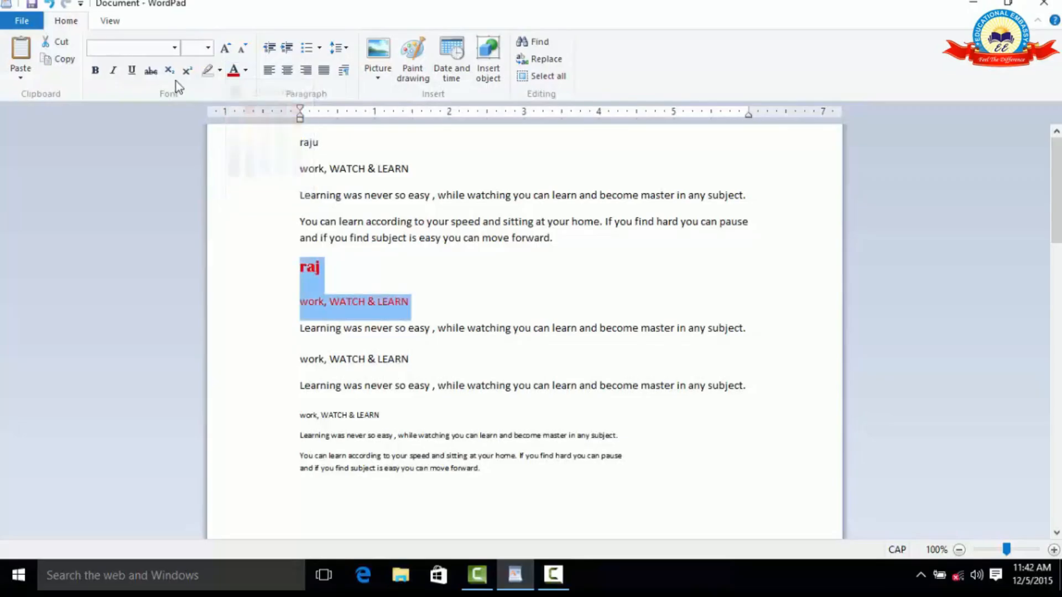
{"action": "left_click", "coordinate": [95, 70]}
{"action": "left_click", "coordinate": [490, 327]}
Copy the red name heading and "work, WATCH & LEARN" line, and paste them as Unformatted Text between "COMPLETE TRAINING" and the four "work" lines.
{"action": "left_click_drag", "start_coordinate": [433, 302], "coordinate": [301, 267]}
{"action": "key", "text": "ctrl+c"}
{"action": "left_click", "coordinate": [66, 62]}
{"action": "scroll", "coordinate": [486, 387], "scroll_direction": "down", "scroll_amount": 3}
{"action": "left_click", "coordinate": [361, 287]}
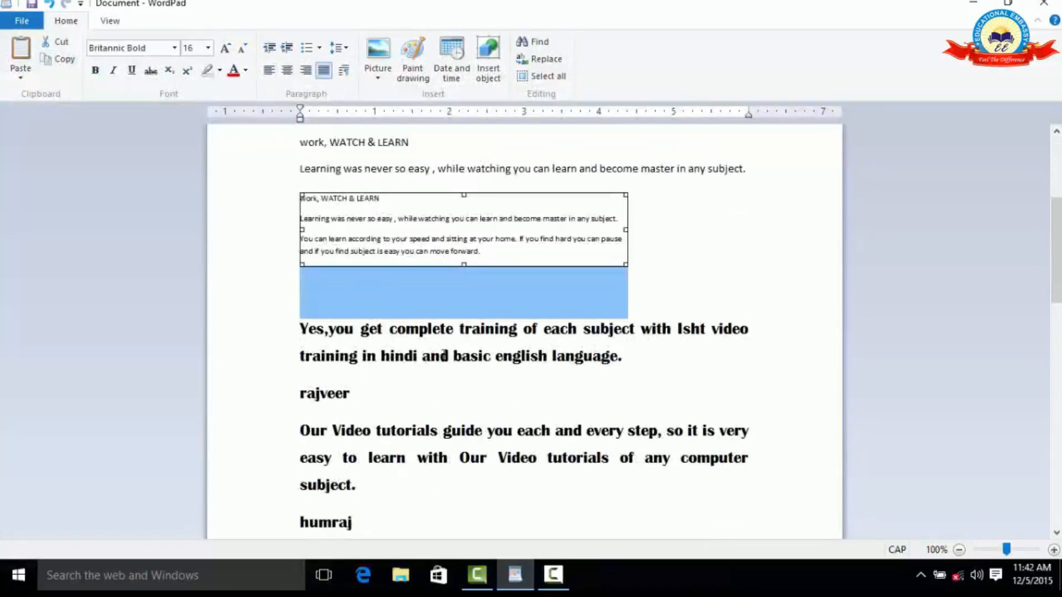
{"action": "scroll", "coordinate": [420, 332], "scroll_direction": "down", "scroll_amount": 5}
{"action": "left_click", "coordinate": [366, 272]}
{"action": "left_click", "coordinate": [21, 77]}
{"action": "left_click", "coordinate": [26, 111]}
{"action": "left_click", "coordinate": [447, 281]}
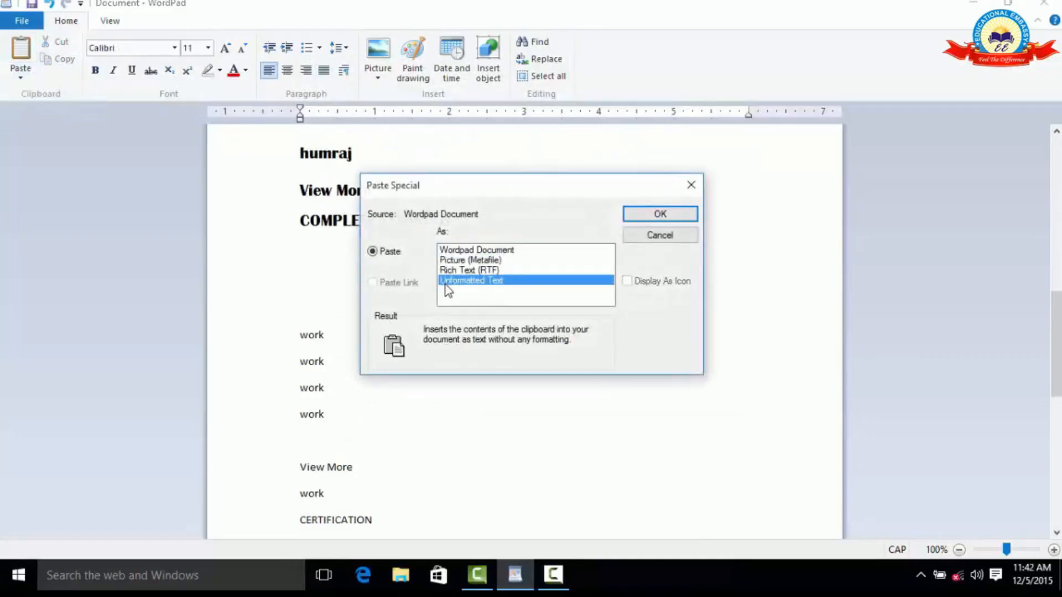
{"action": "left_click", "coordinate": [640, 213]}
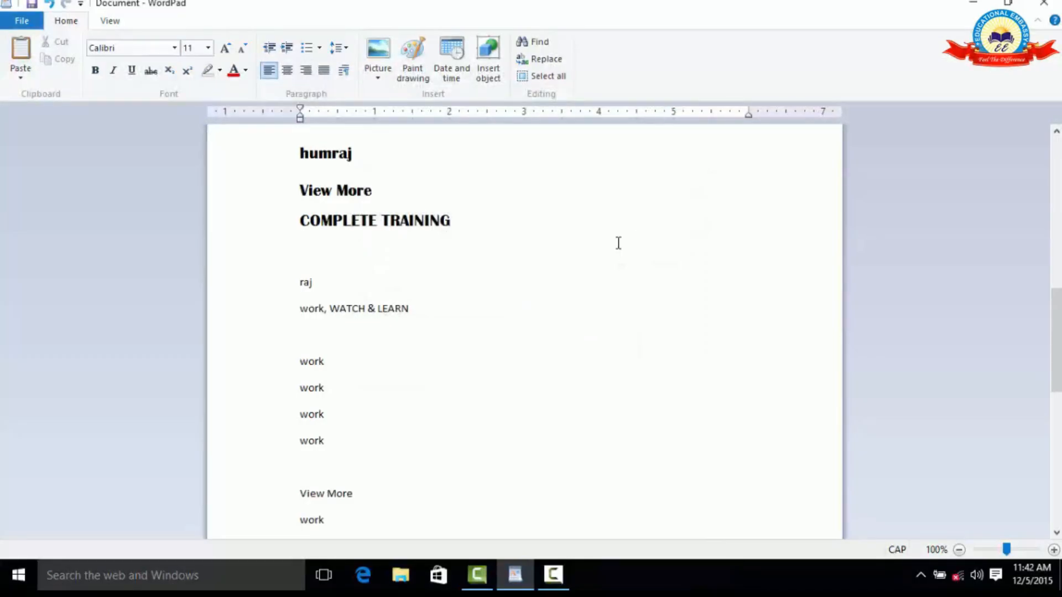